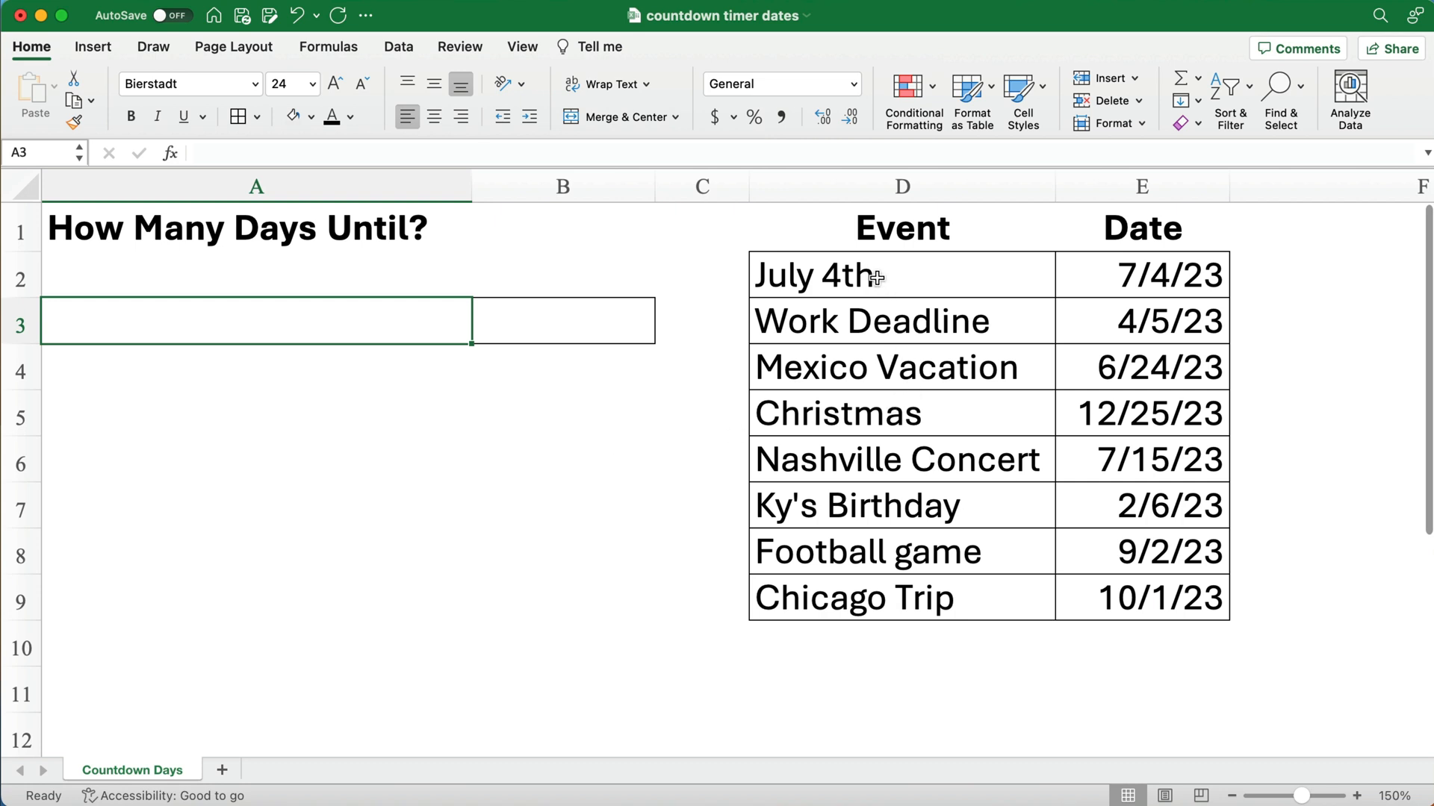
- Apply all borders to the event table range D2:E11, including the two empty rows
left_click_drag(870, 272, 1091, 683)
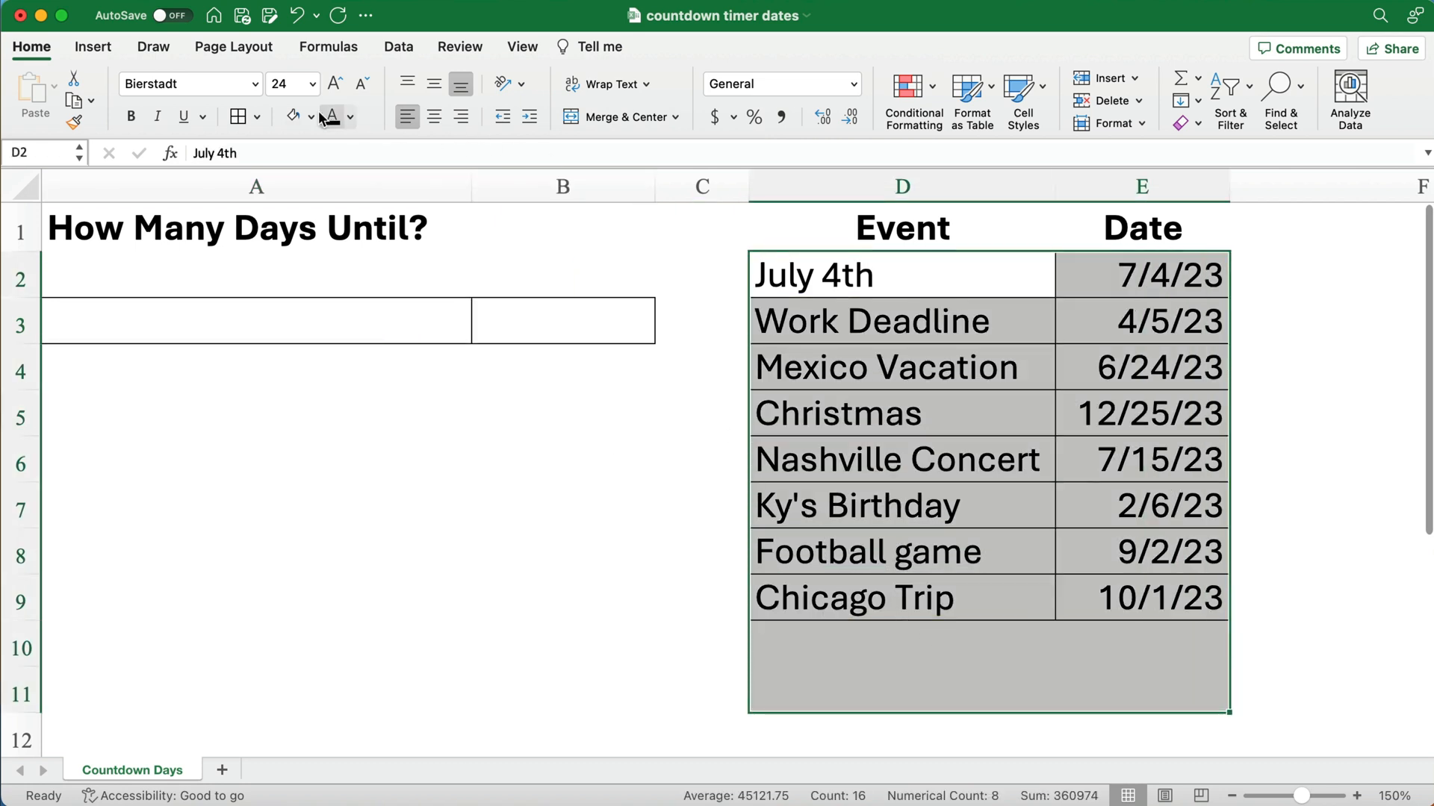
left_click(251, 122)
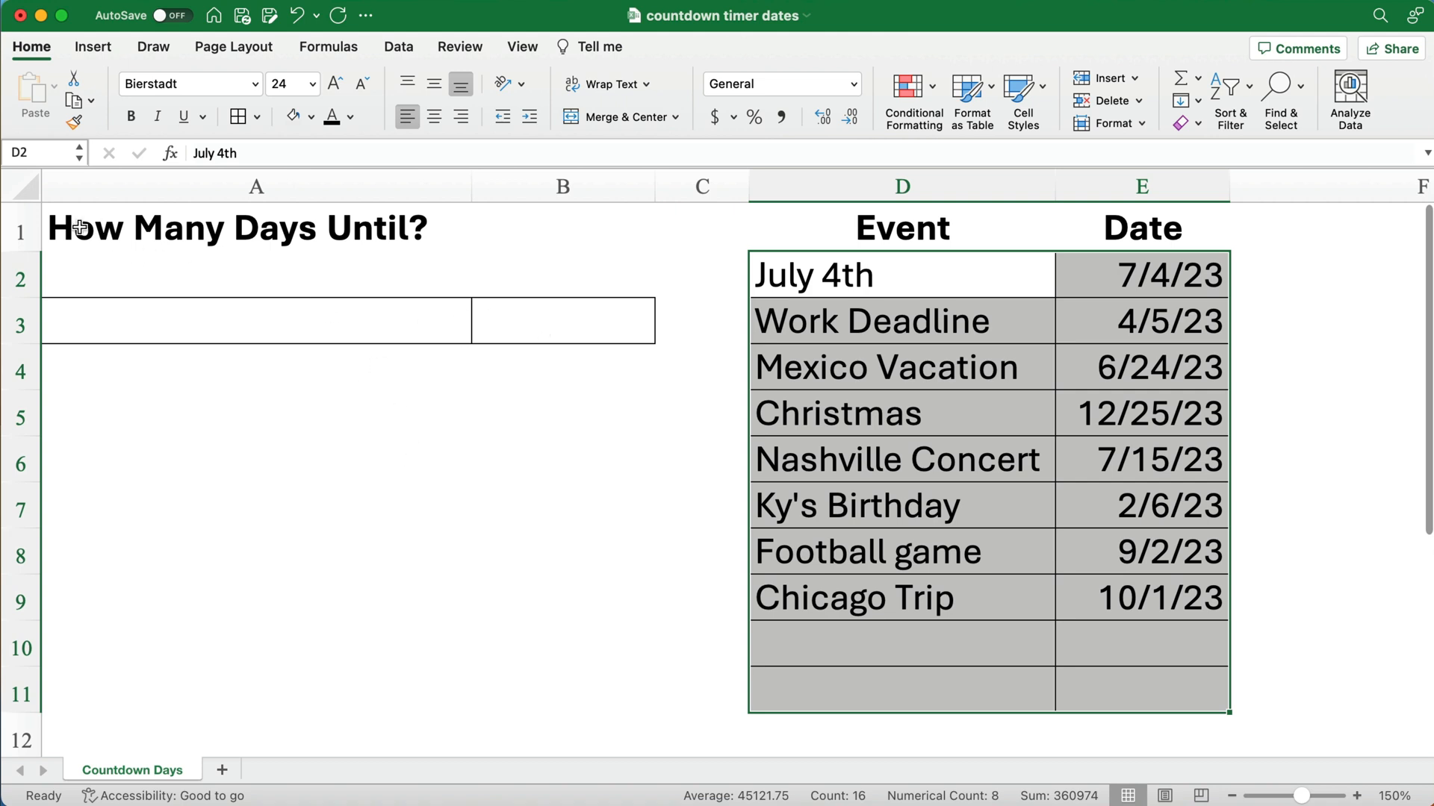
- Format the header row A1:E1 with a standard blue fill and white font
left_click_drag(81, 228, 1079, 243)
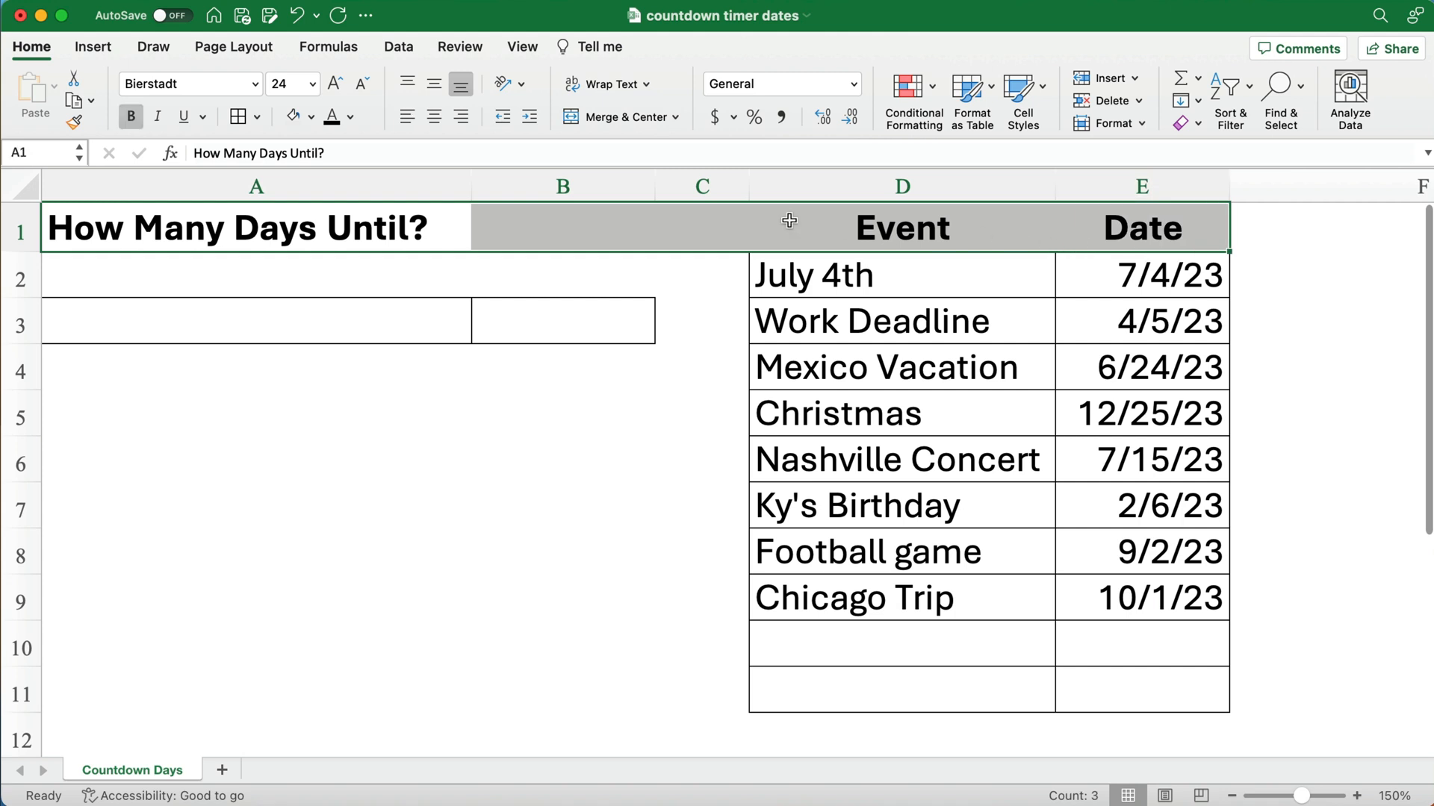
left_click(310, 119)
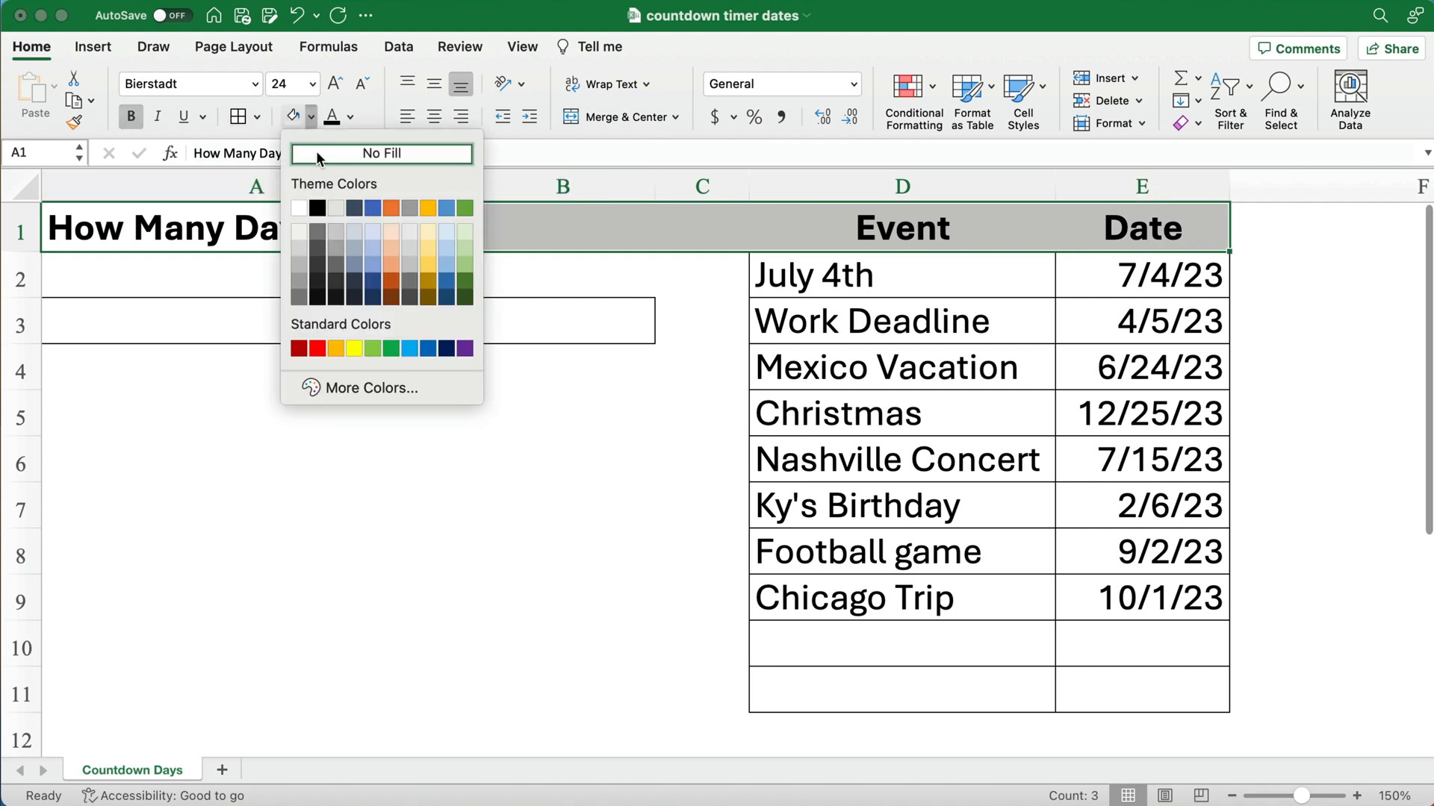
left_click(428, 350)
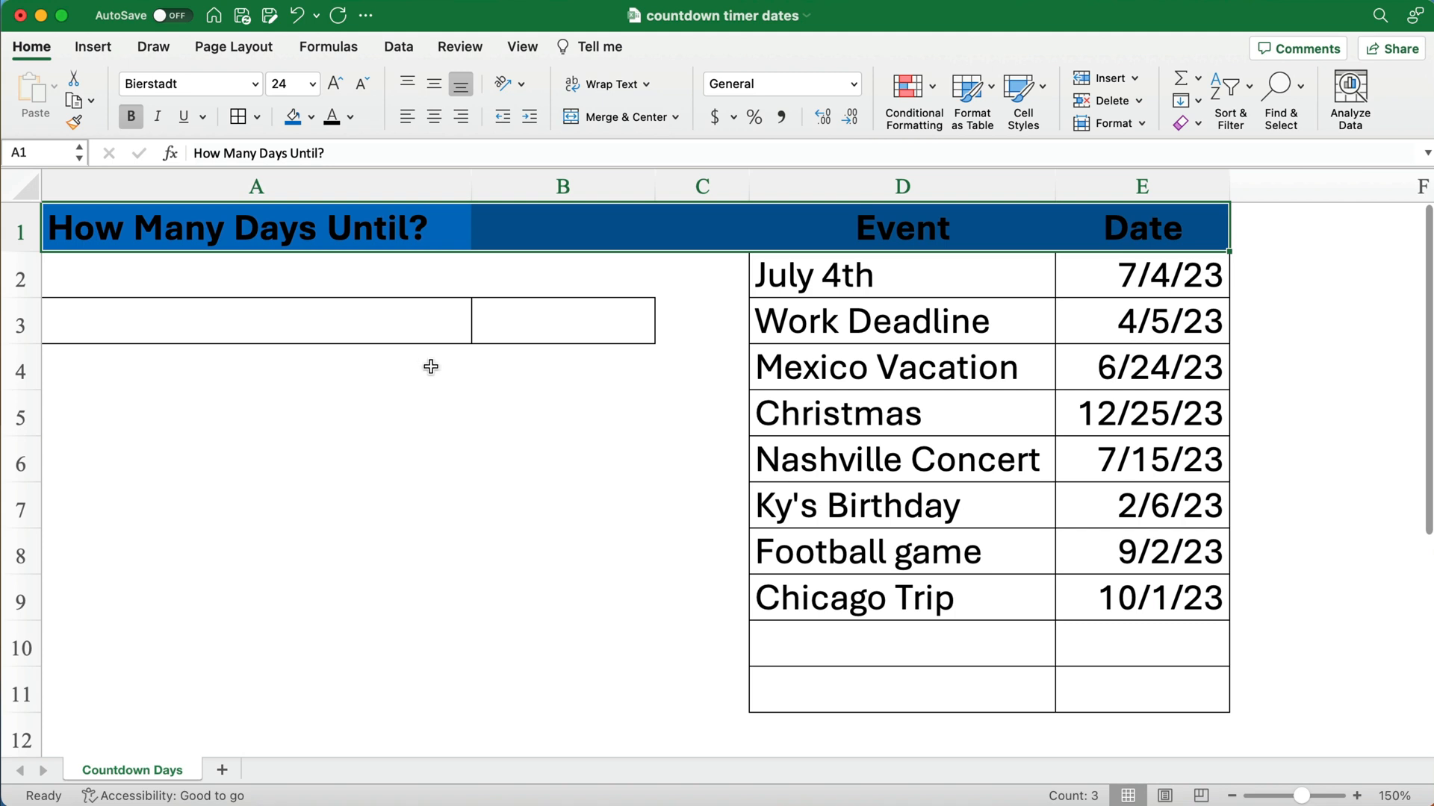
left_click(351, 117)
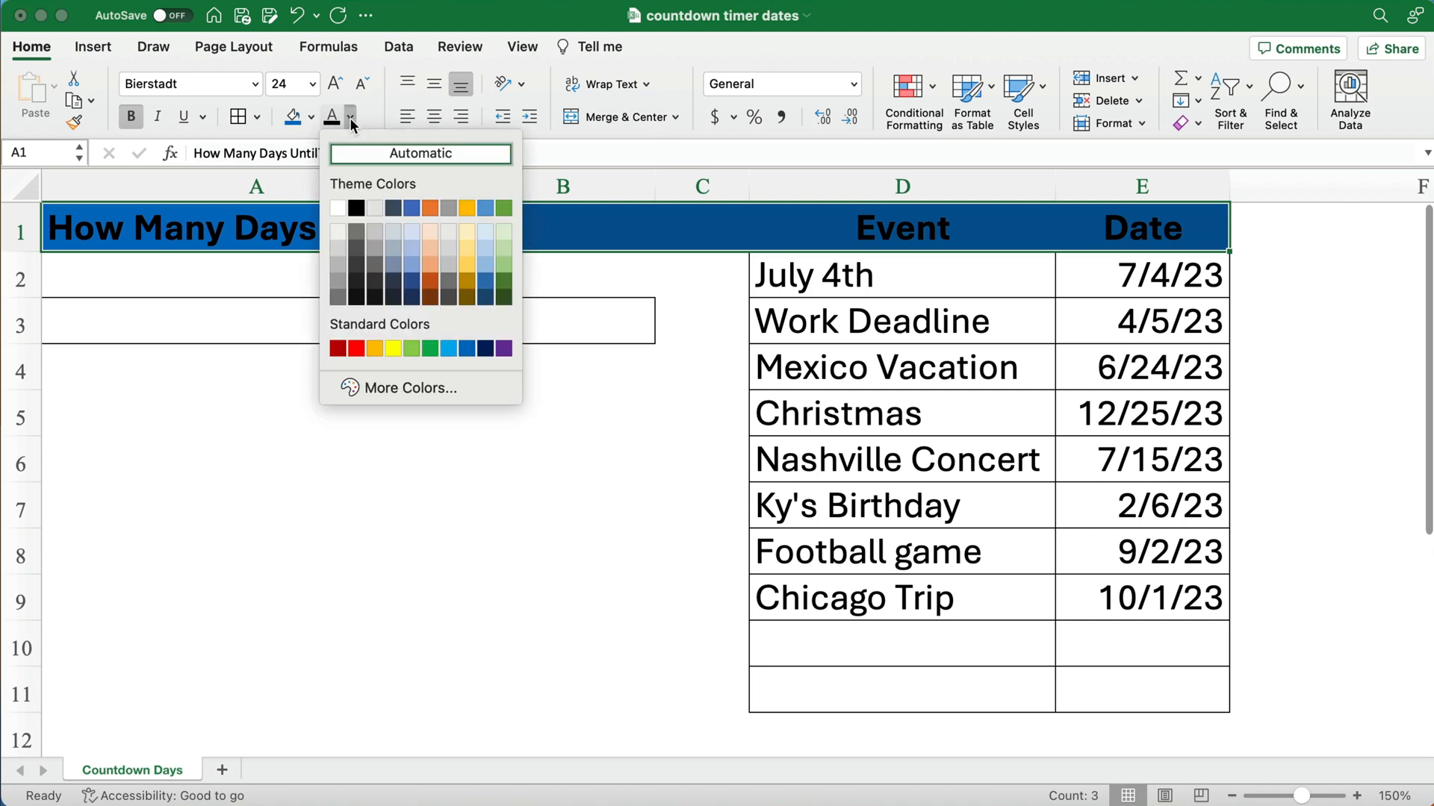
left_click(338, 208)
left_click(403, 451)
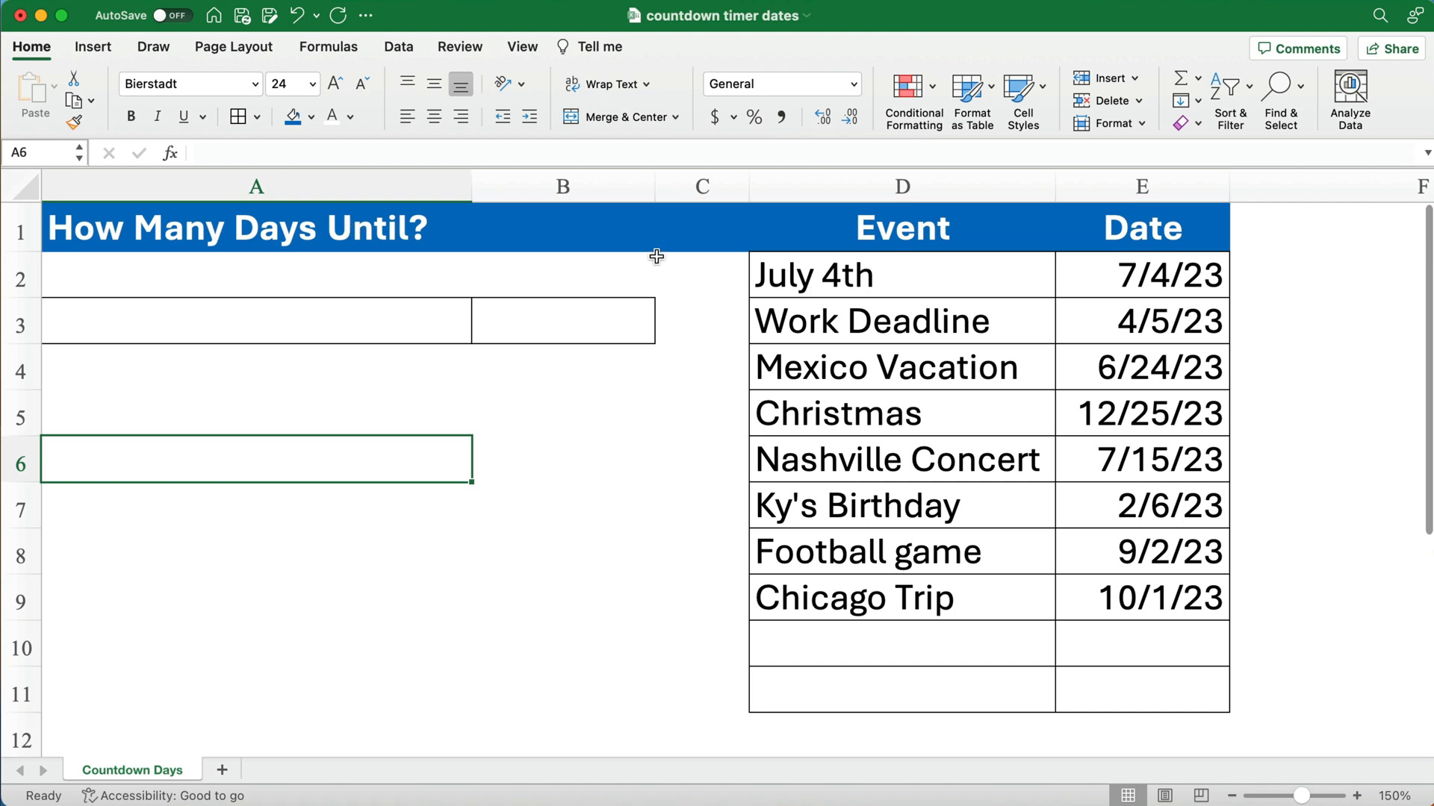
- Enter the formula =today() in cell B1
left_click(622, 237)
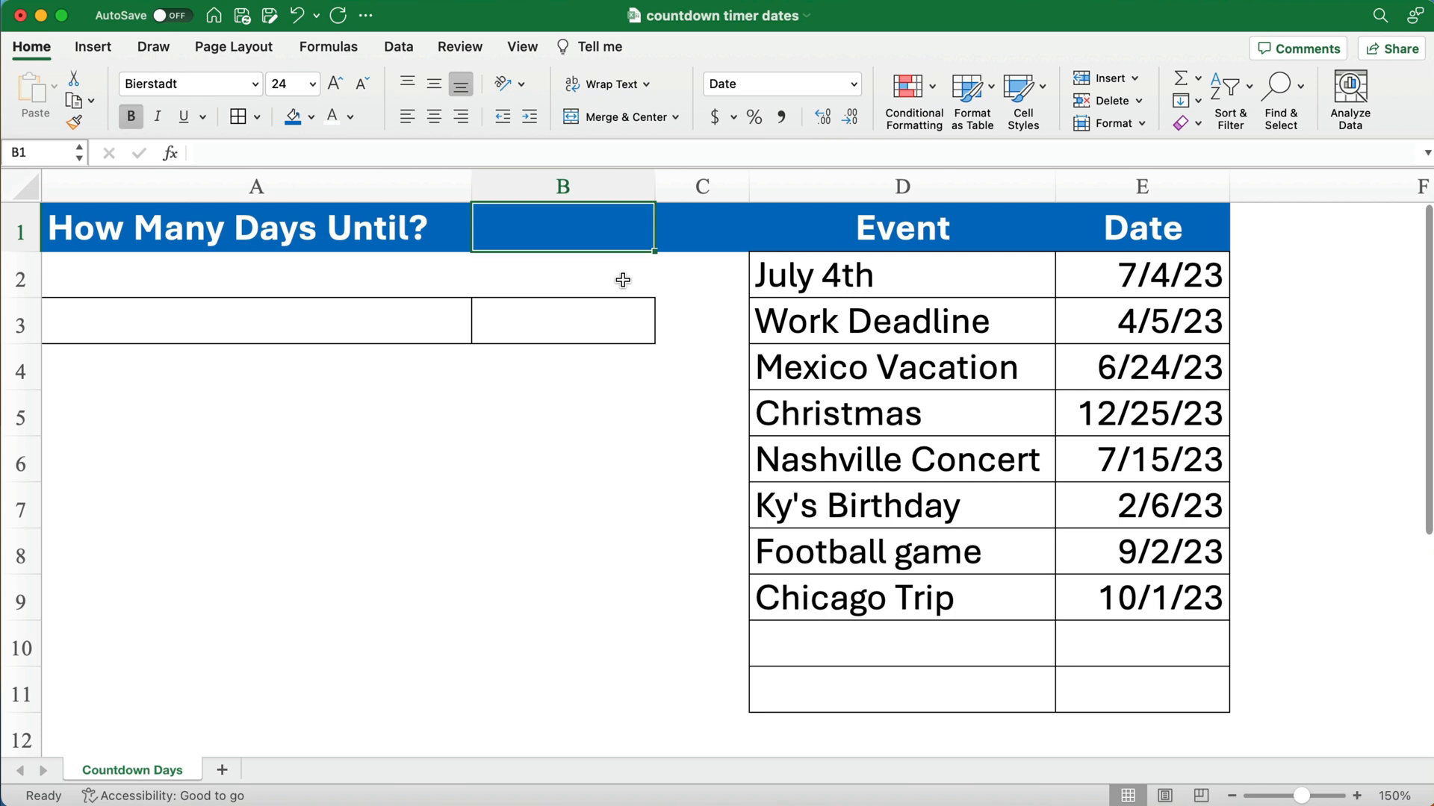
type("=")
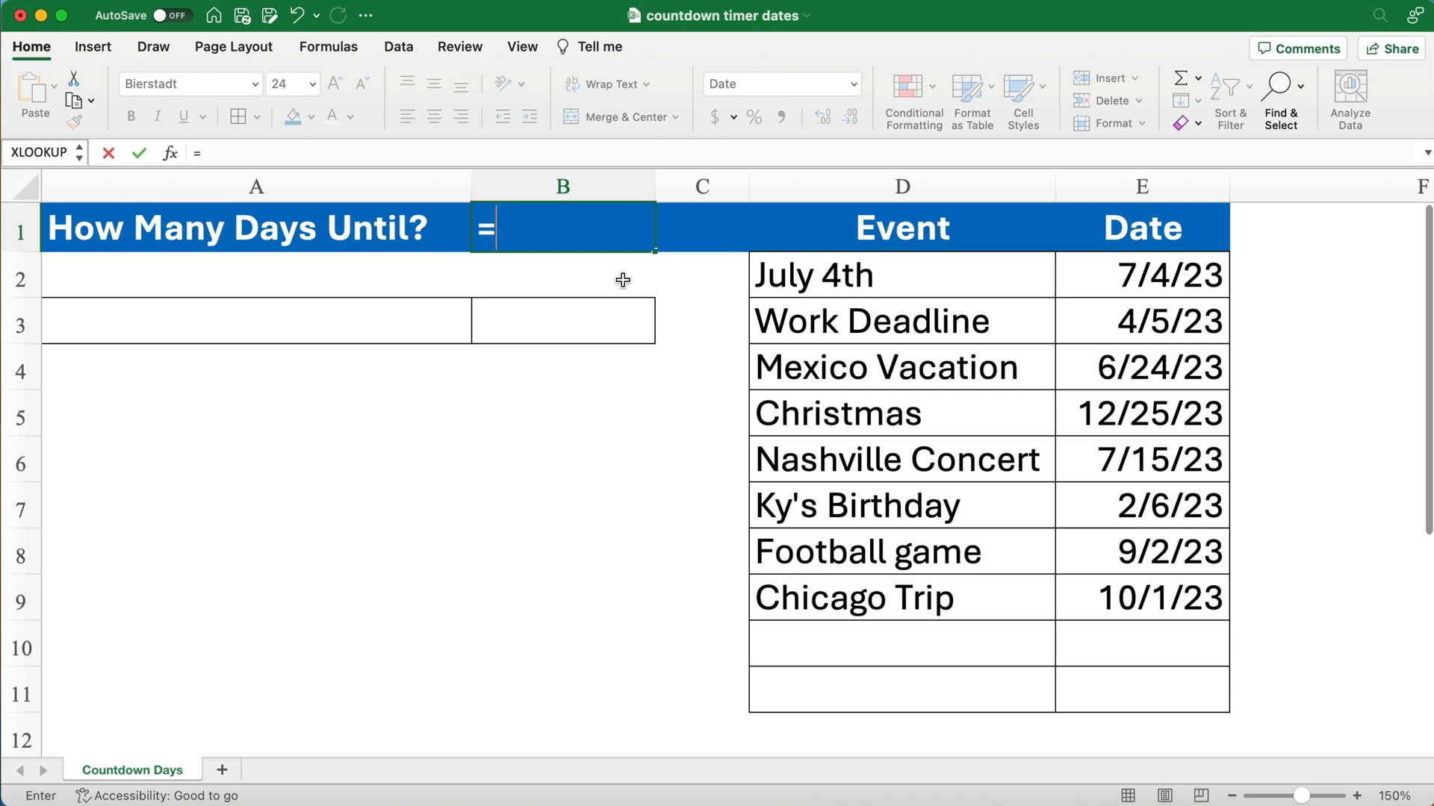
type("today")
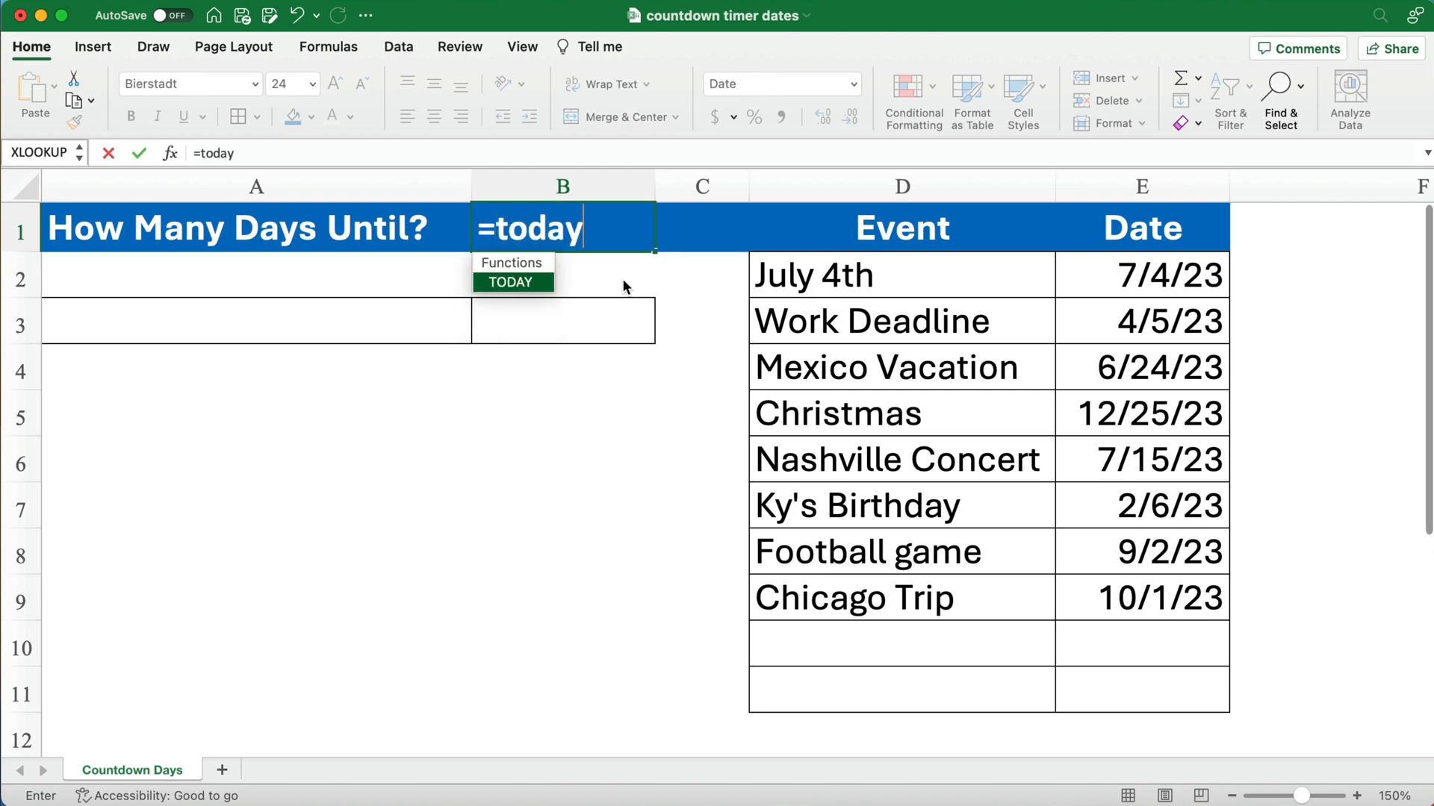
type("()")
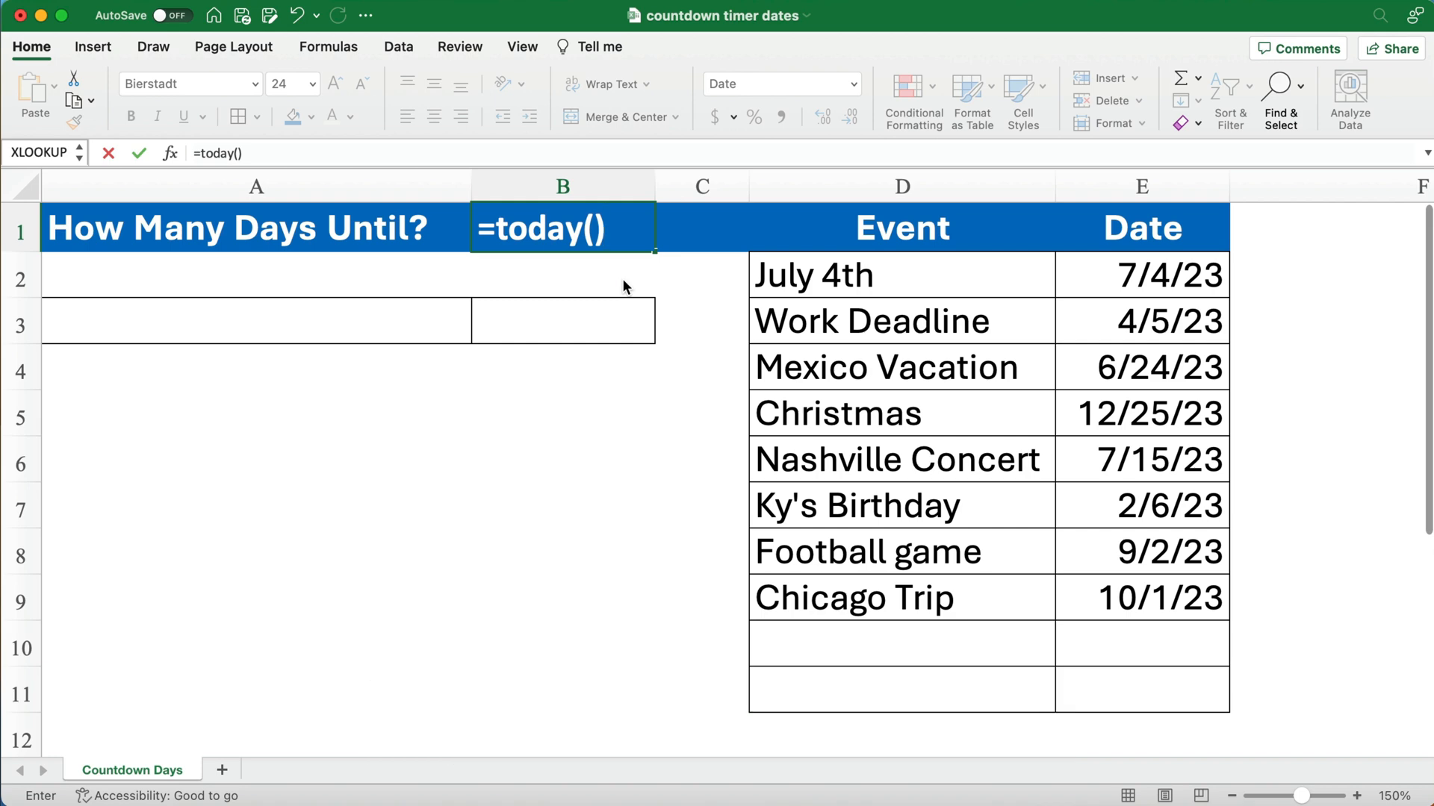
key("Return")
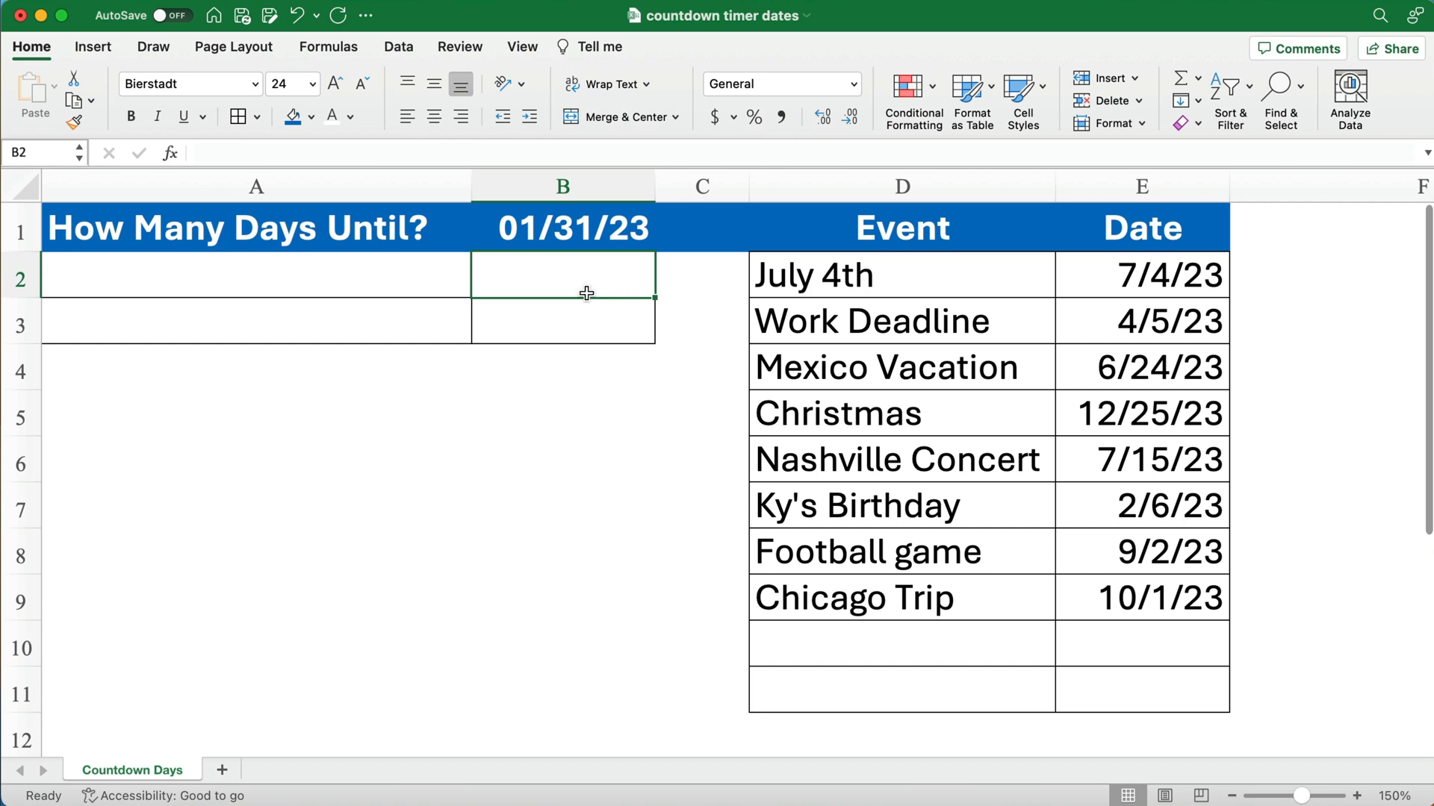
- Name the range D2:D11 event and select the range through its new name
left_click(313, 324)
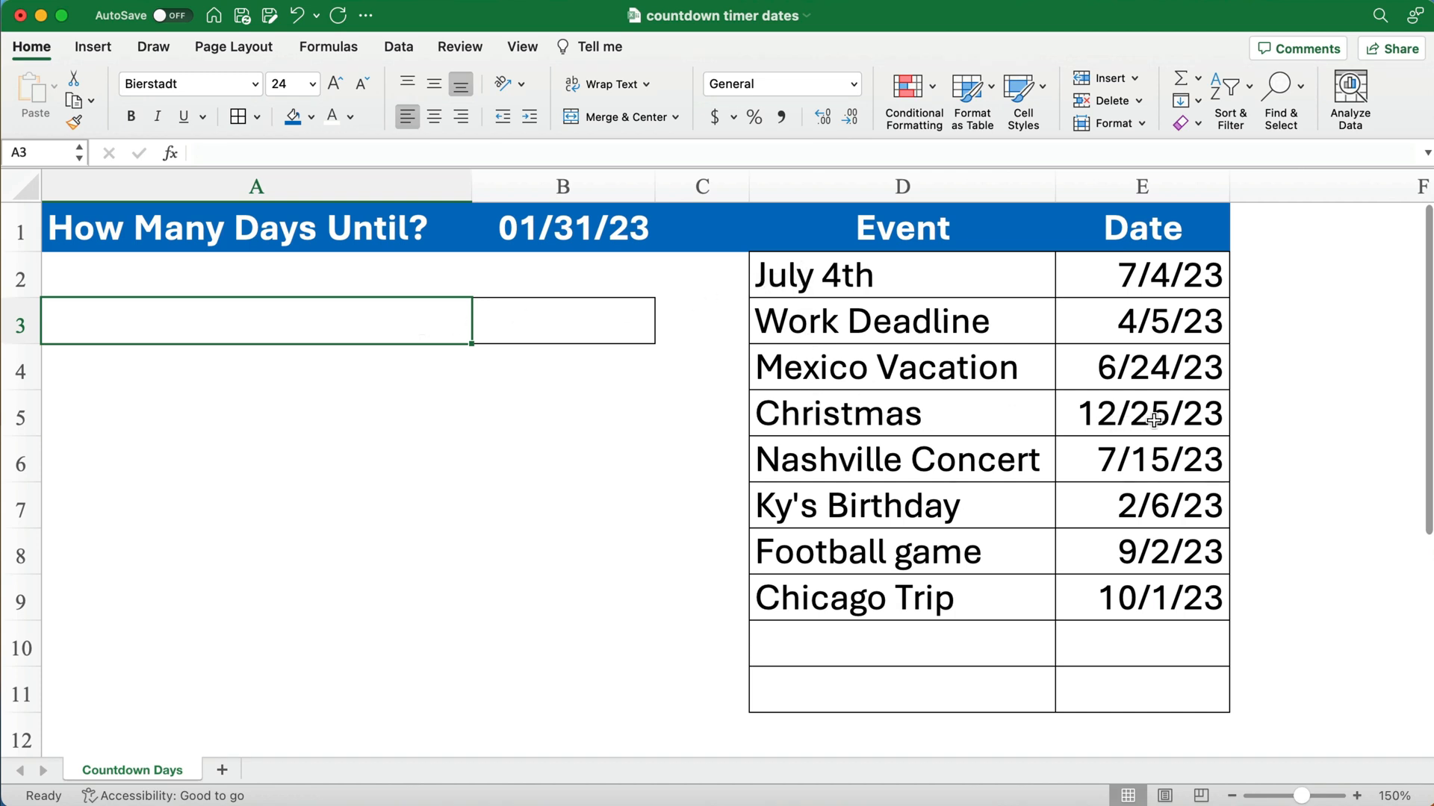
left_click_drag(780, 271, 852, 676)
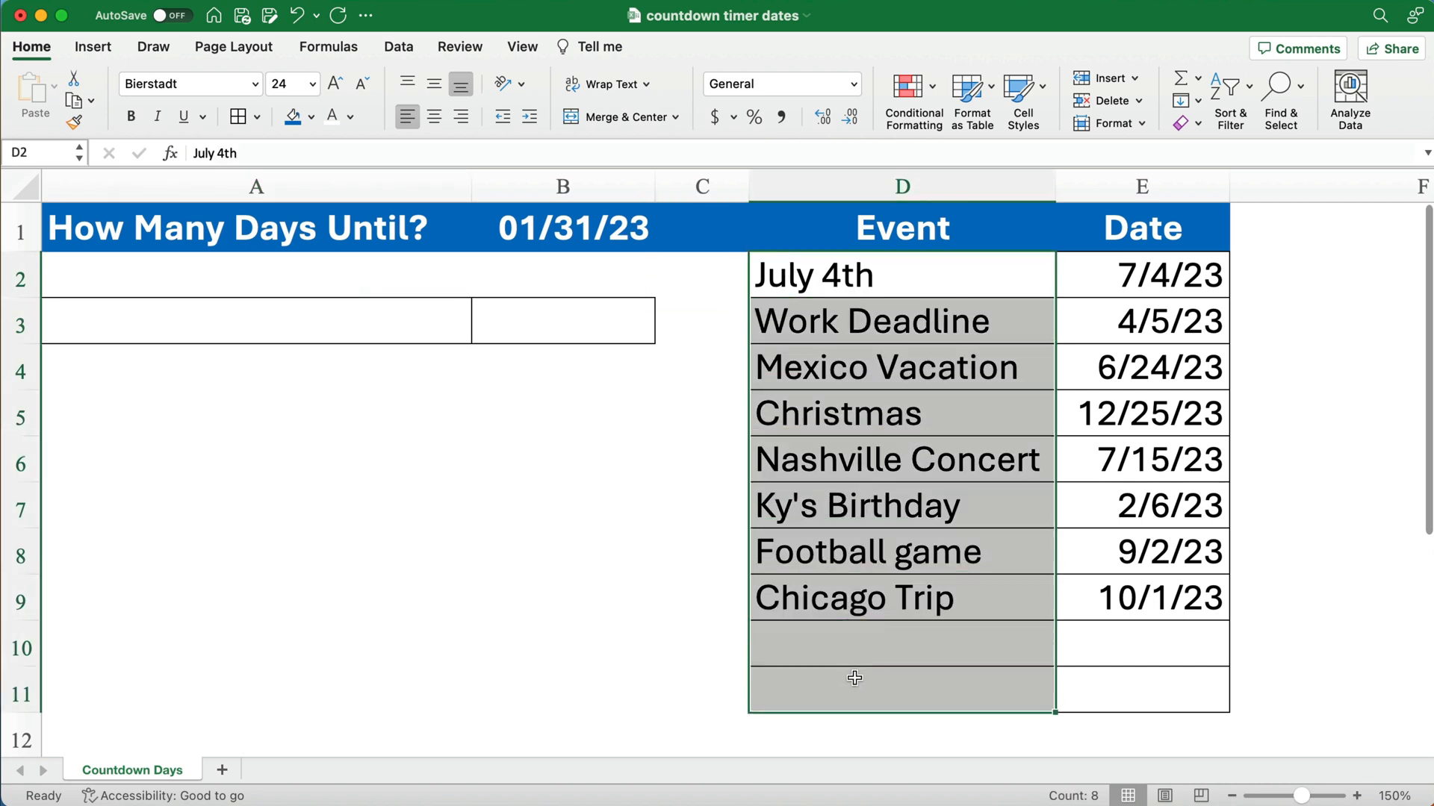
left_click(52, 153)
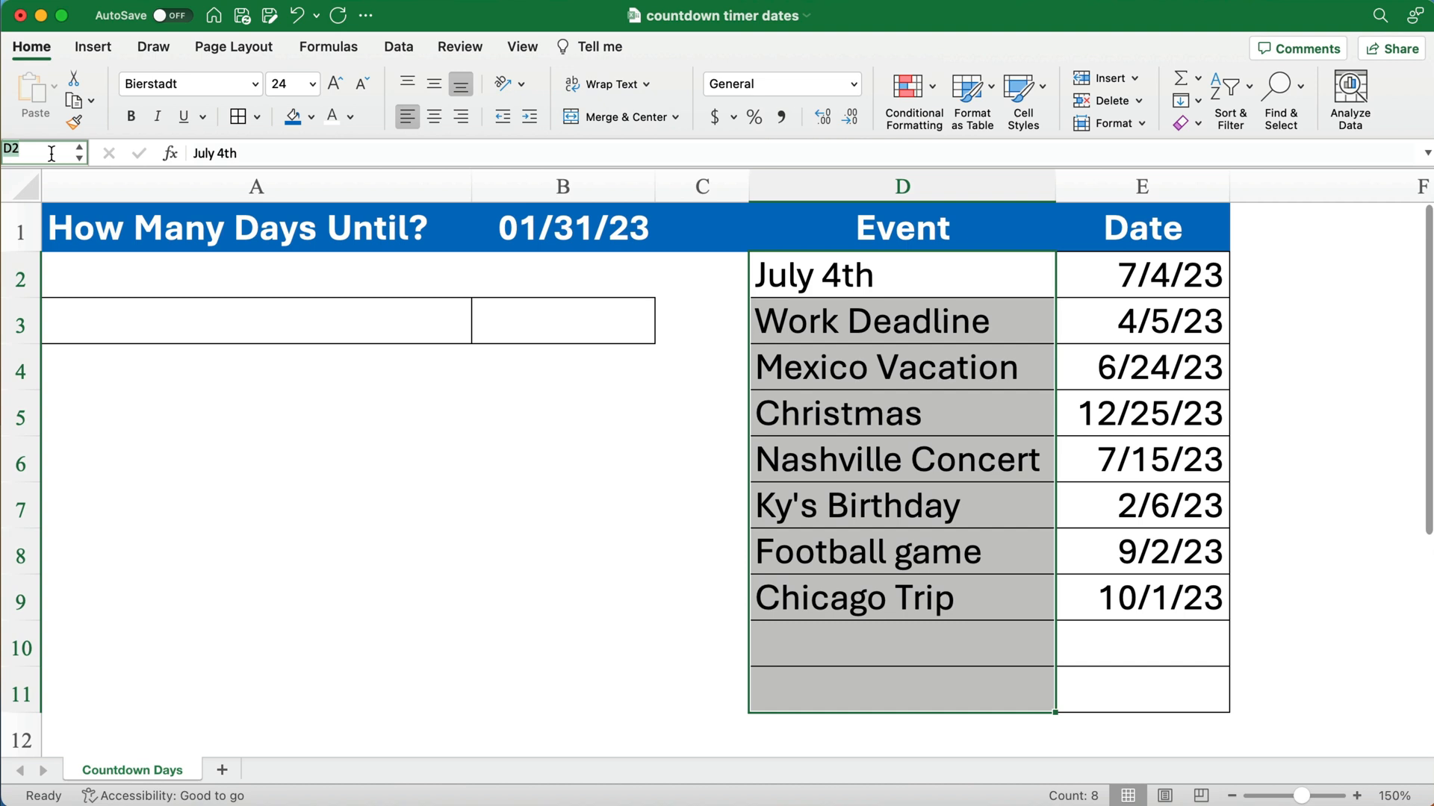
type("event")
key("Return")
left_click(321, 448)
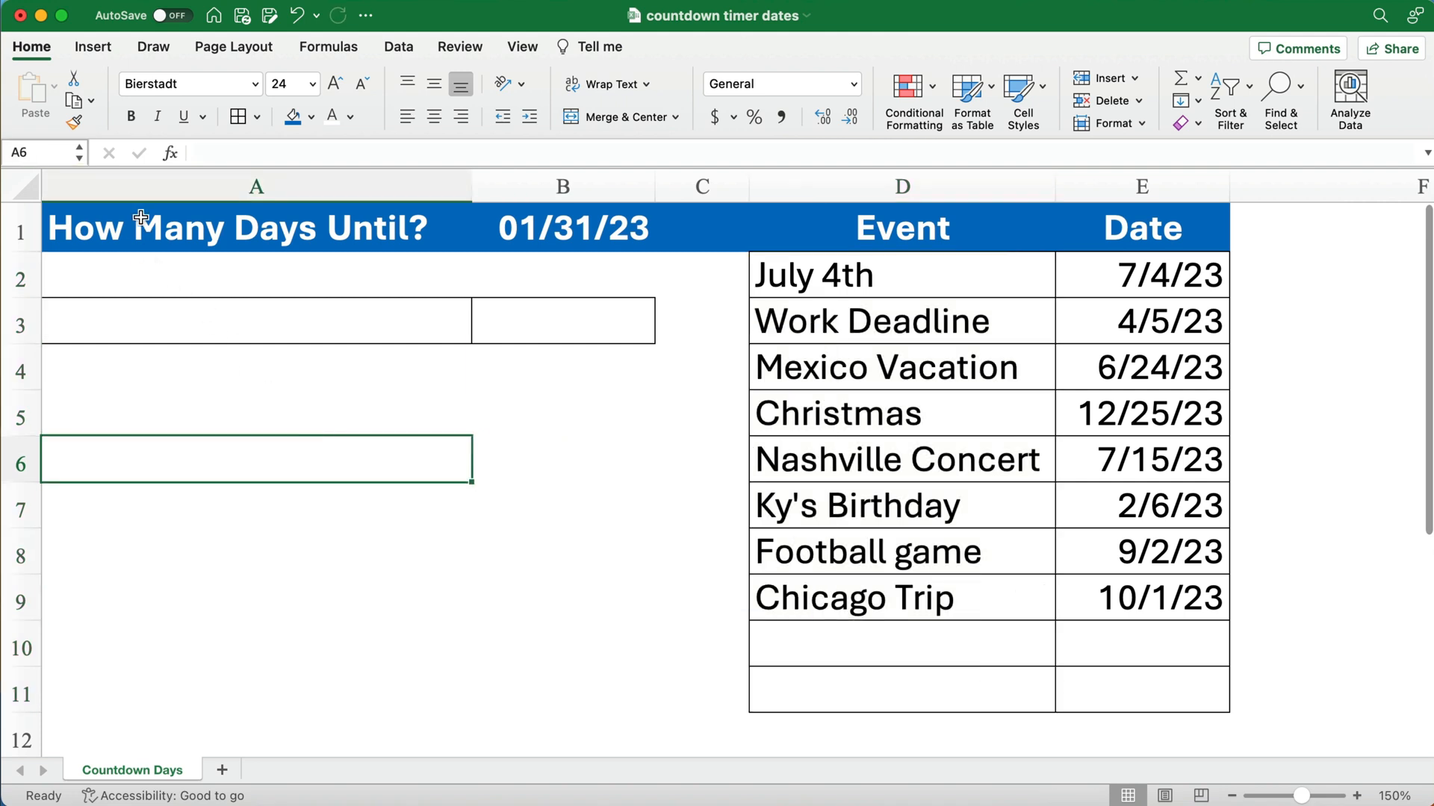
left_click(78, 153)
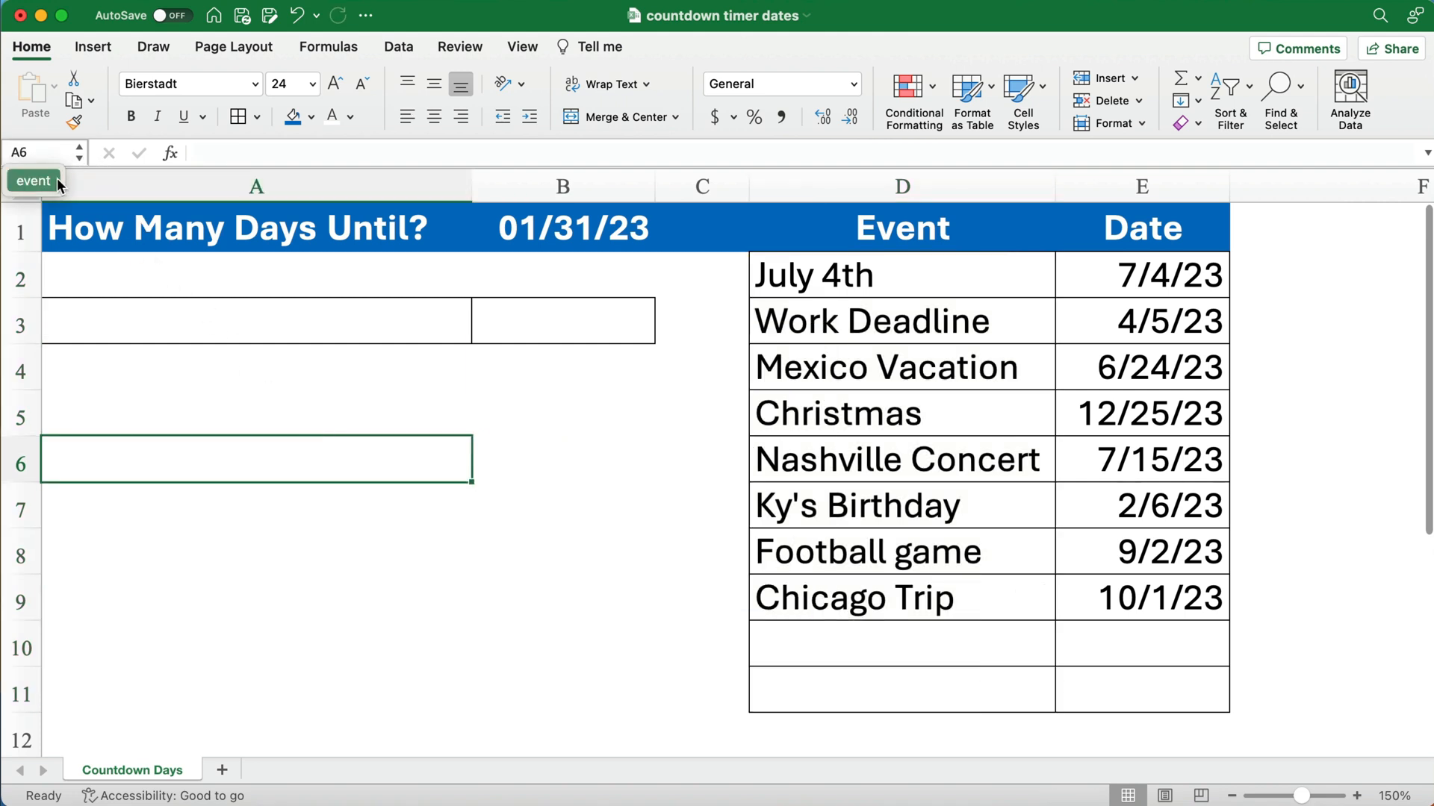
left_click(57, 178)
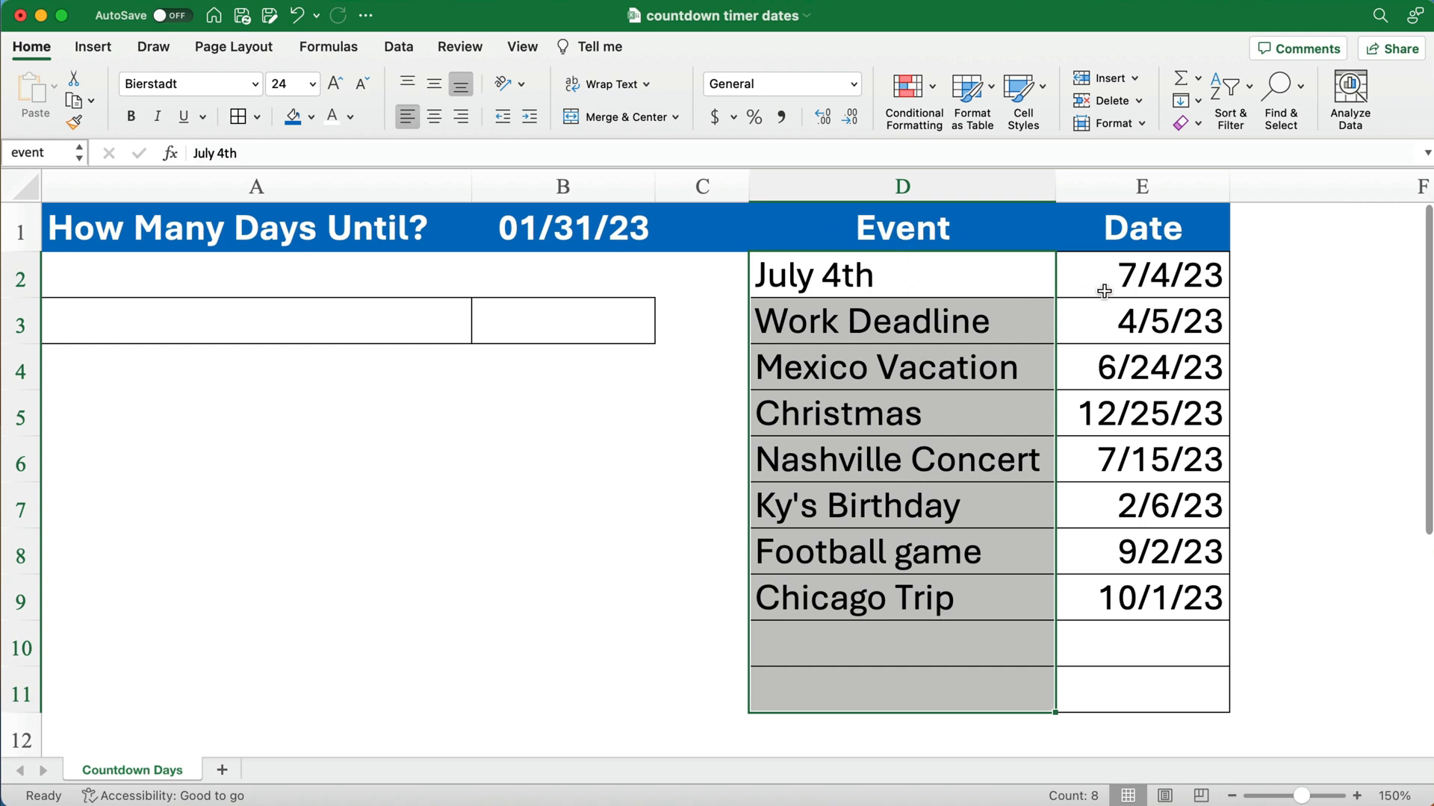
- Name the date range E2:E11 dates
left_click_drag(1136, 273, 1165, 681)
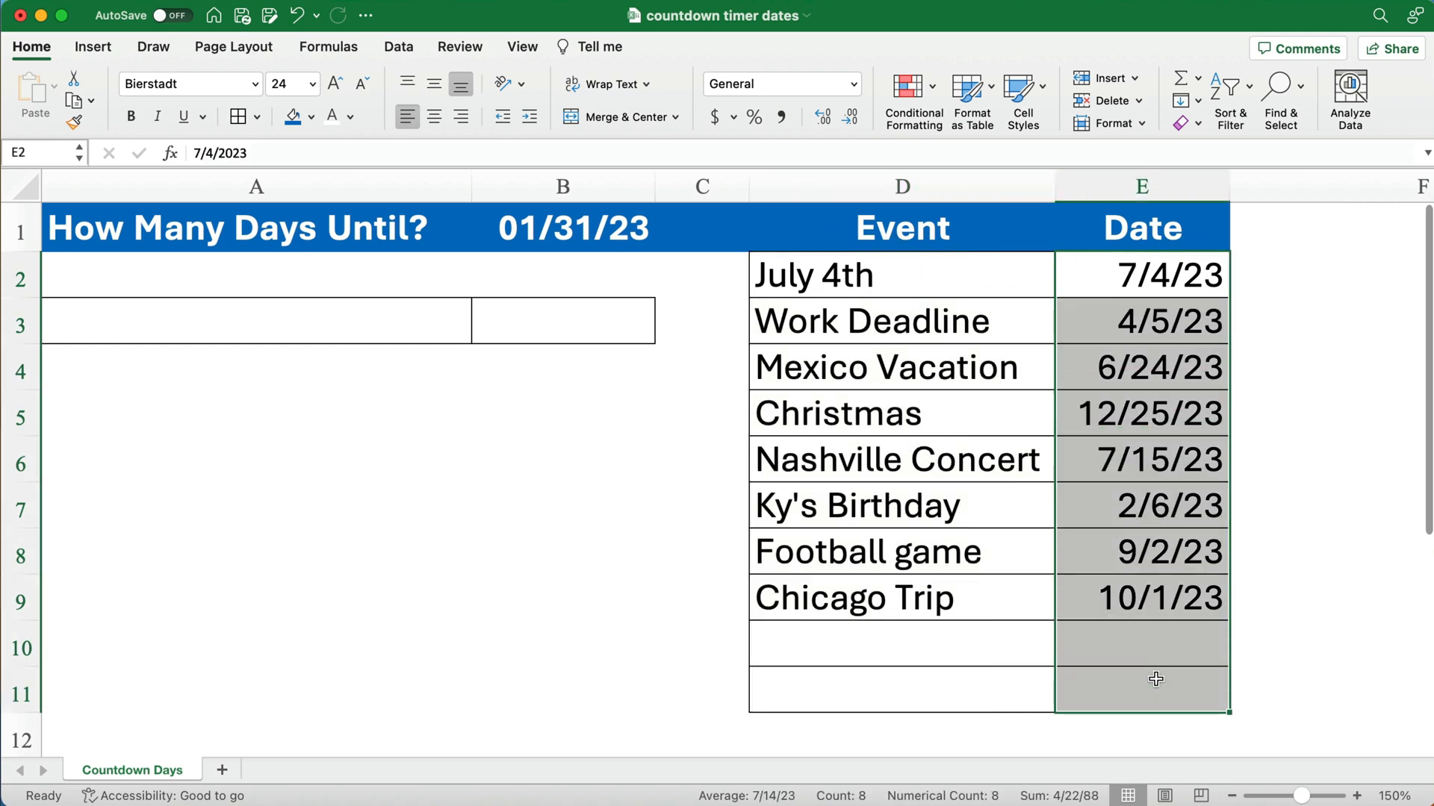
left_click(47, 159)
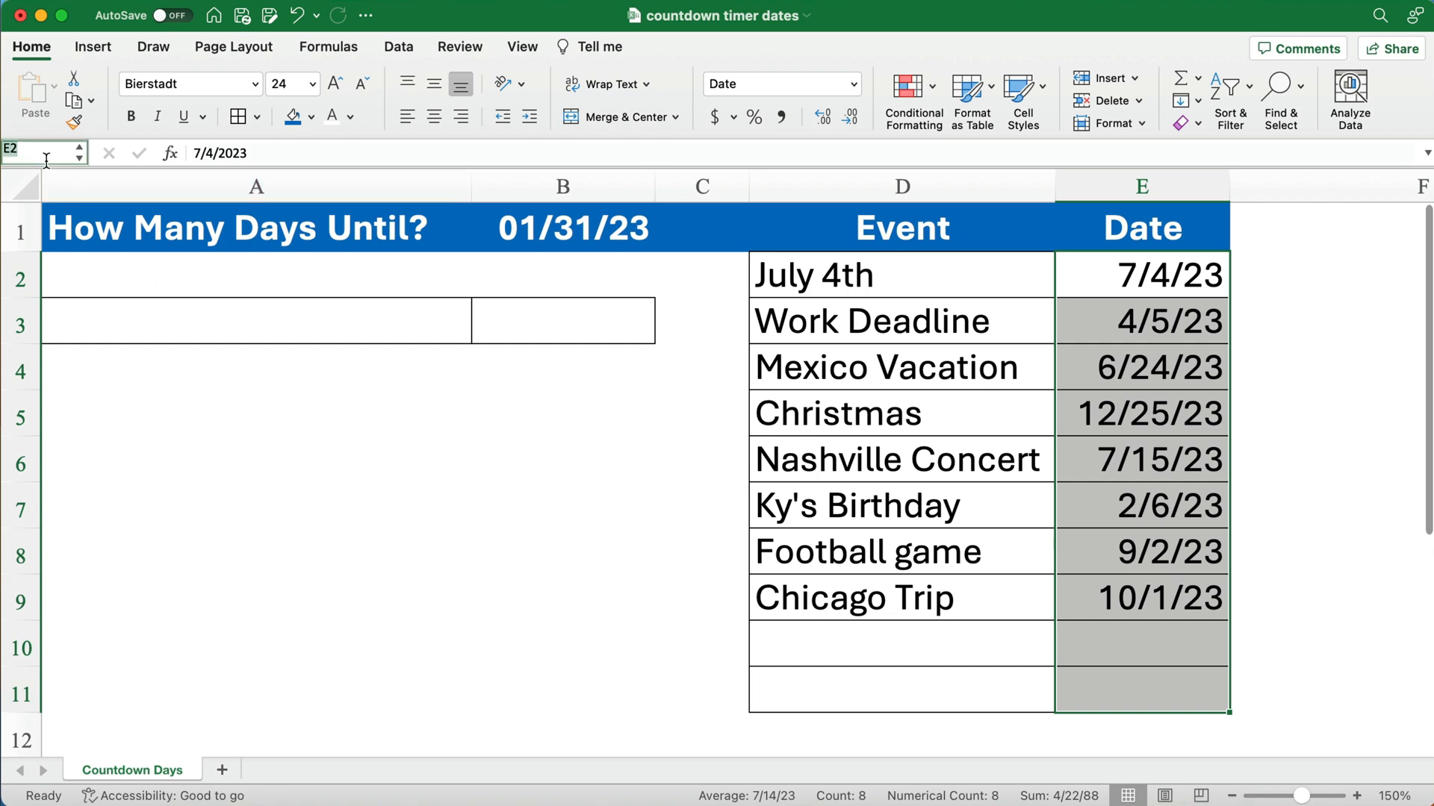
type("dates")
key("Return")
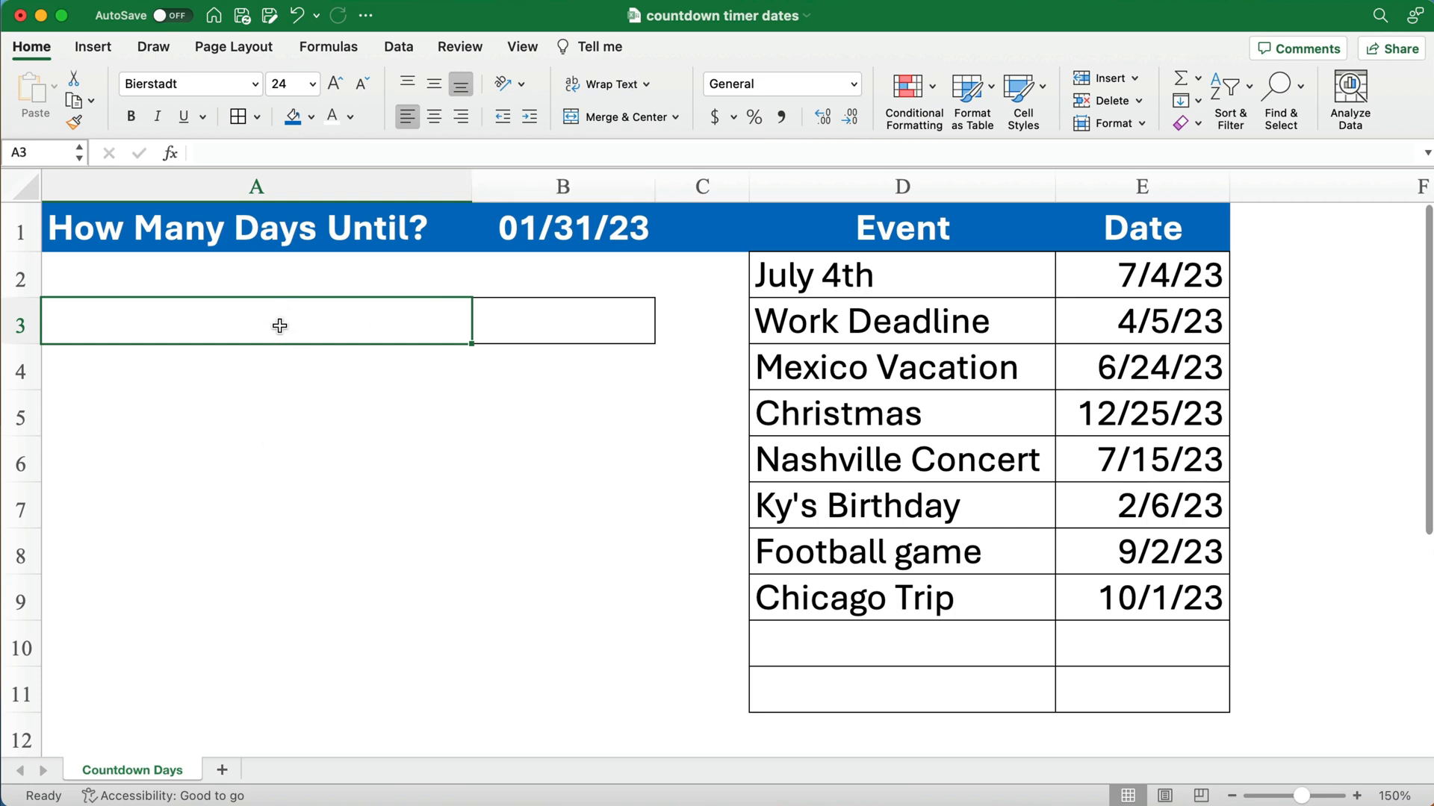
- Add list data validation to cell A3 with the named range =event as its source
left_click(398, 49)
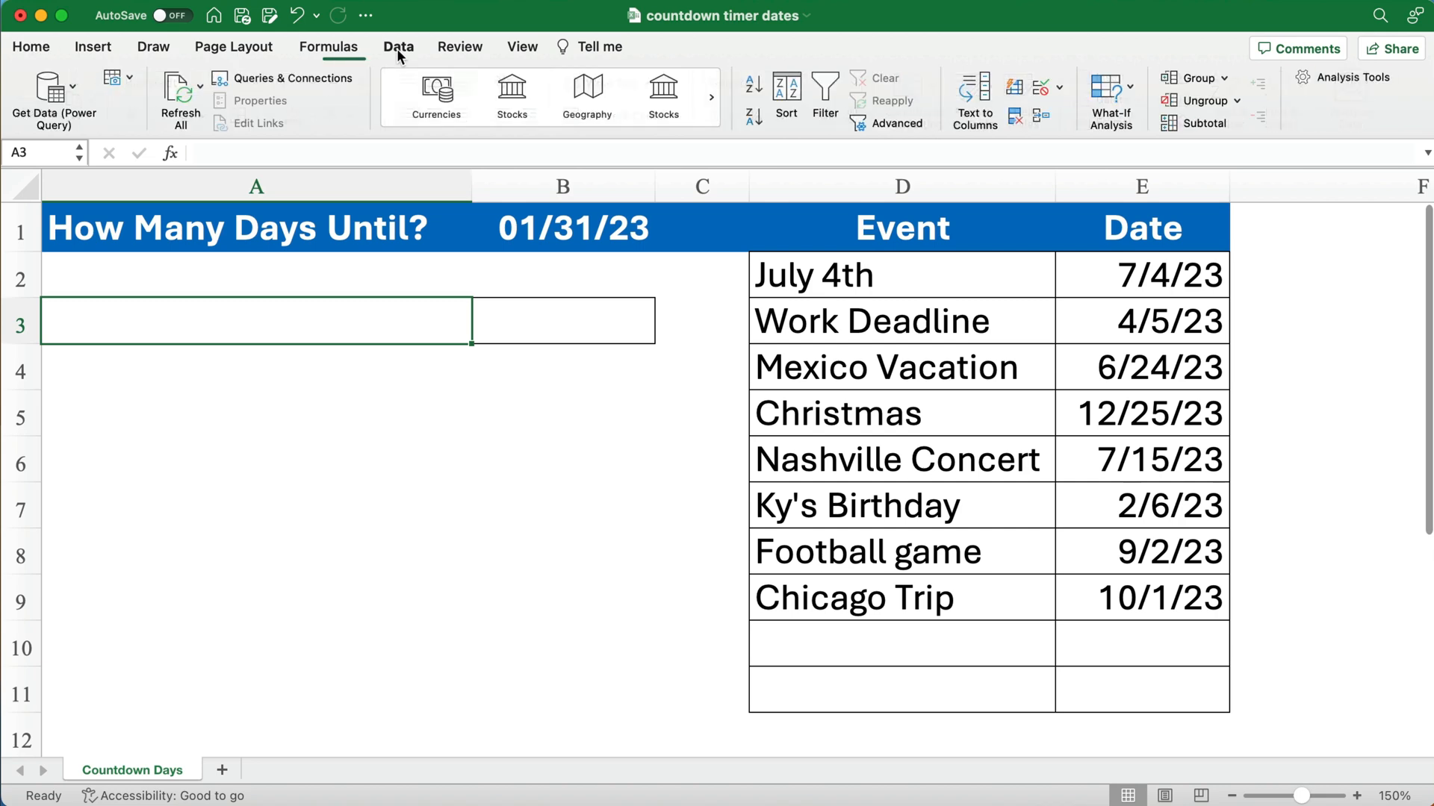
left_click(1059, 89)
left_click(1079, 115)
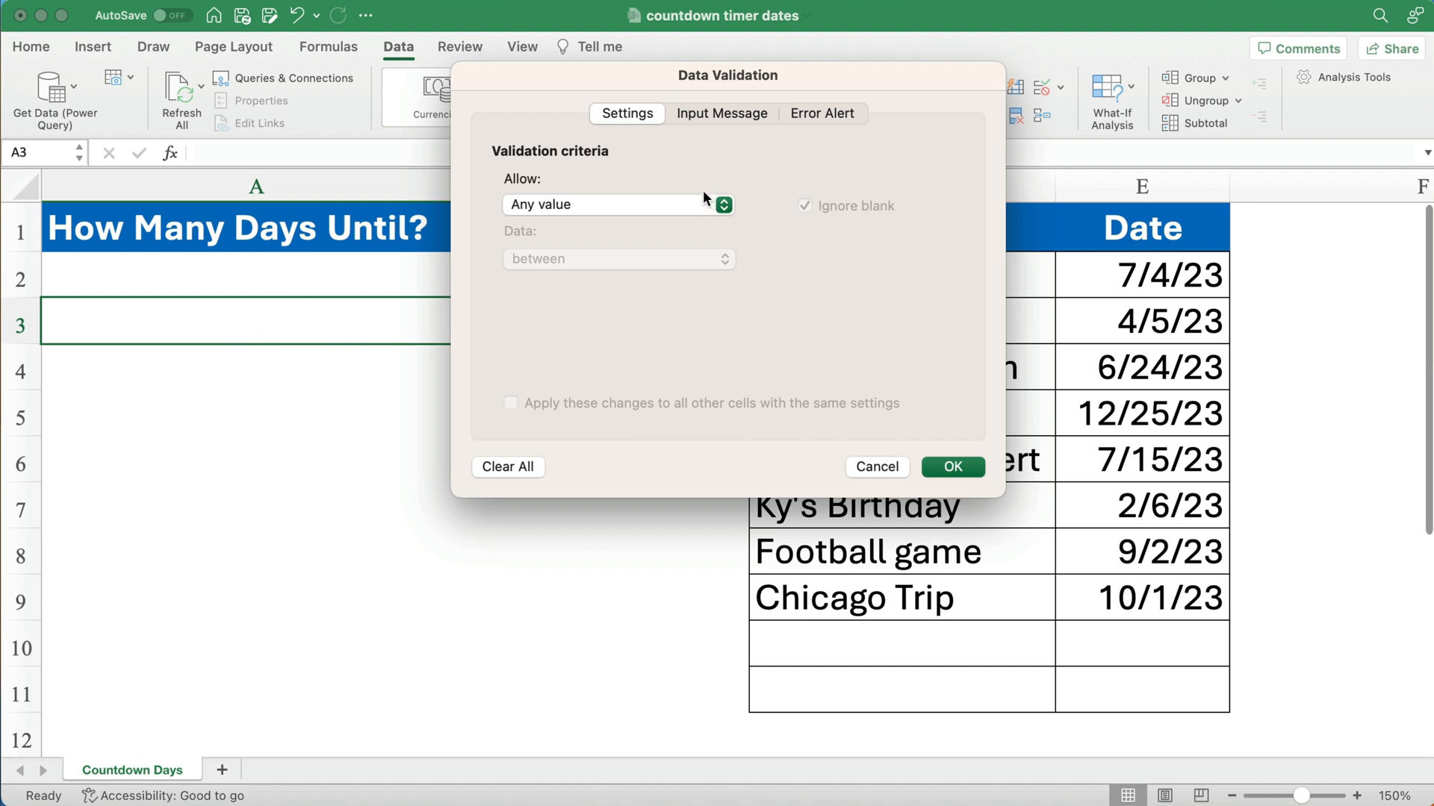
left_click(669, 202)
left_click(602, 275)
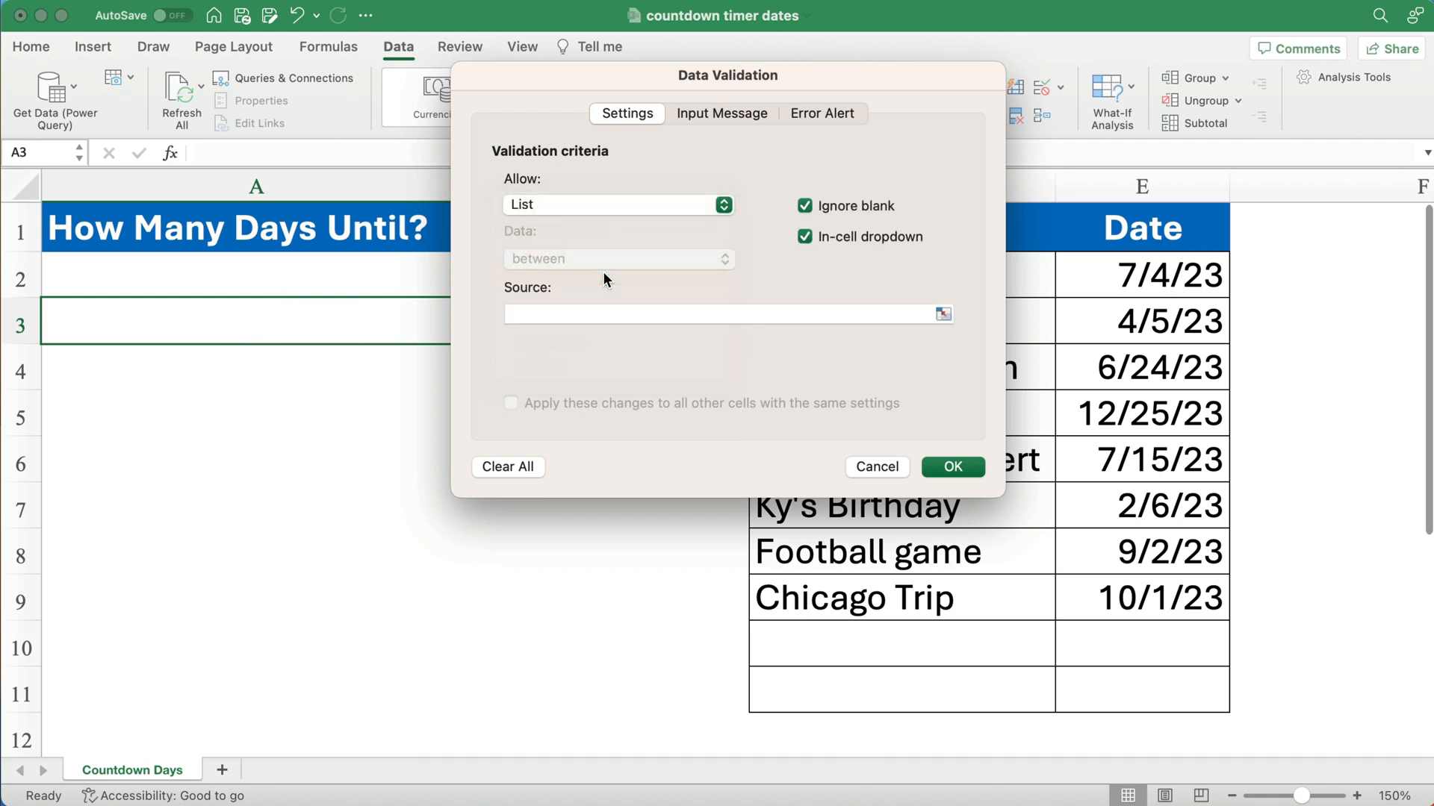
left_click_drag(871, 85, 576, 75)
left_click_drag(904, 269, 893, 684)
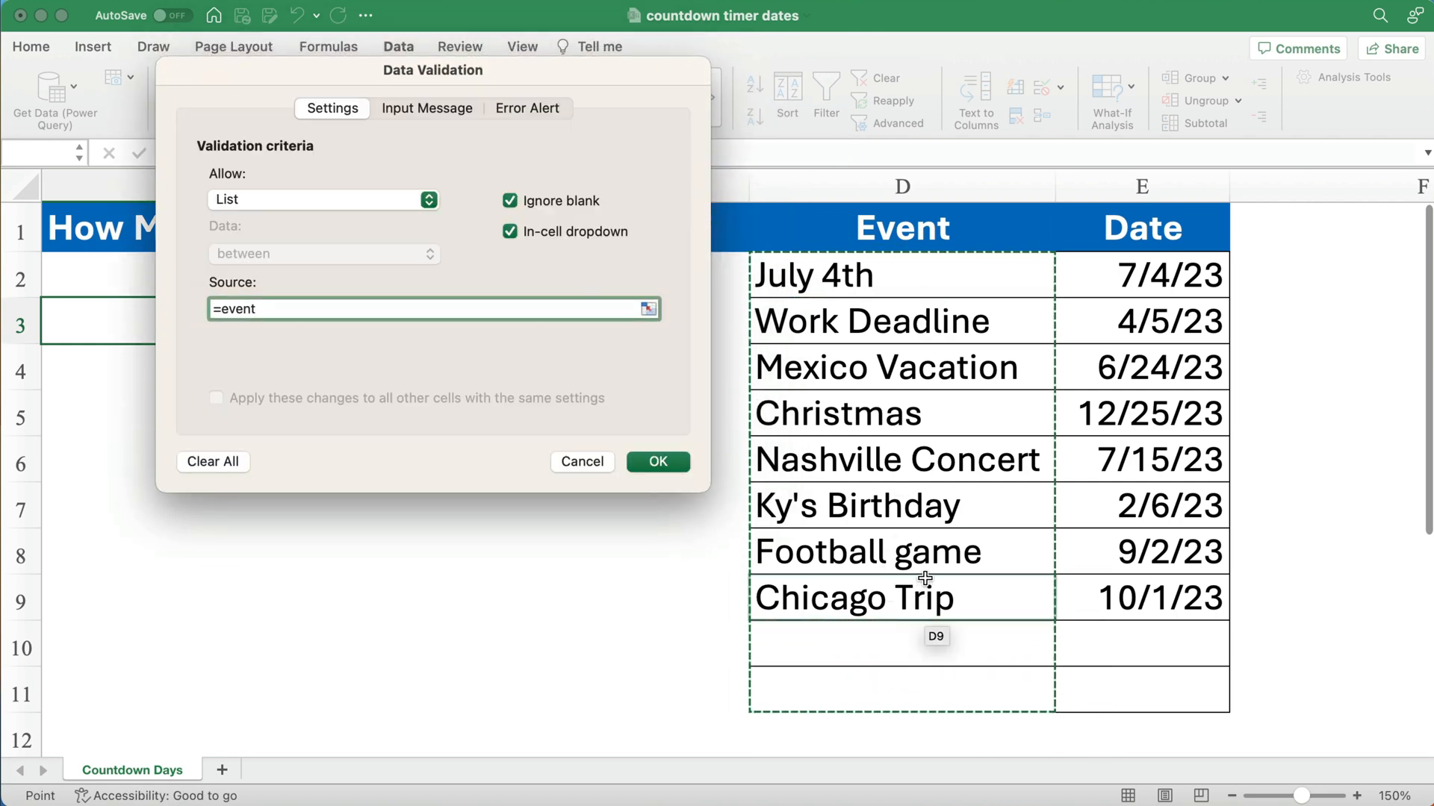
key("Return")
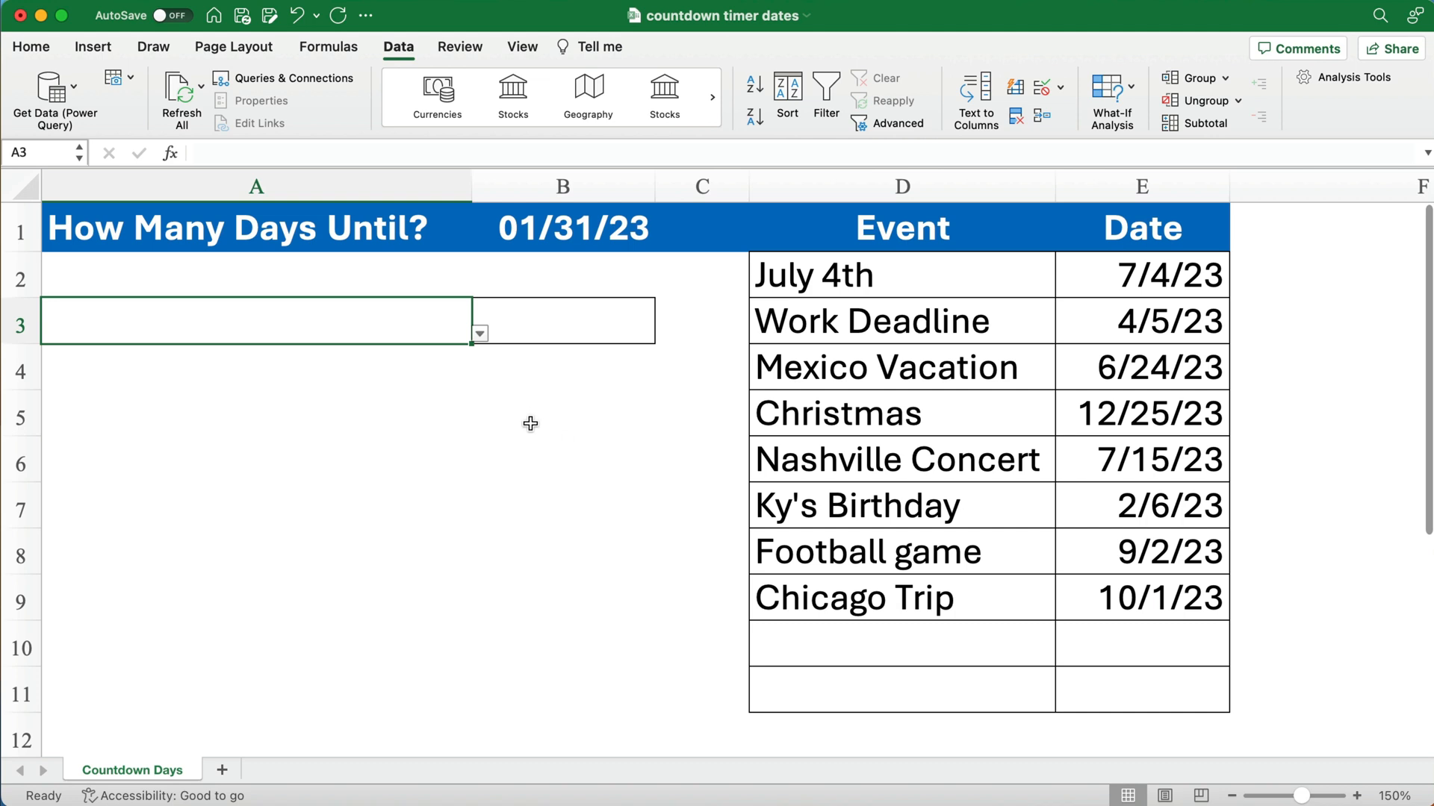
- Try the dropdown in A3 by choosing Football game, and switch the choice to Work Deadline
left_click(480, 336)
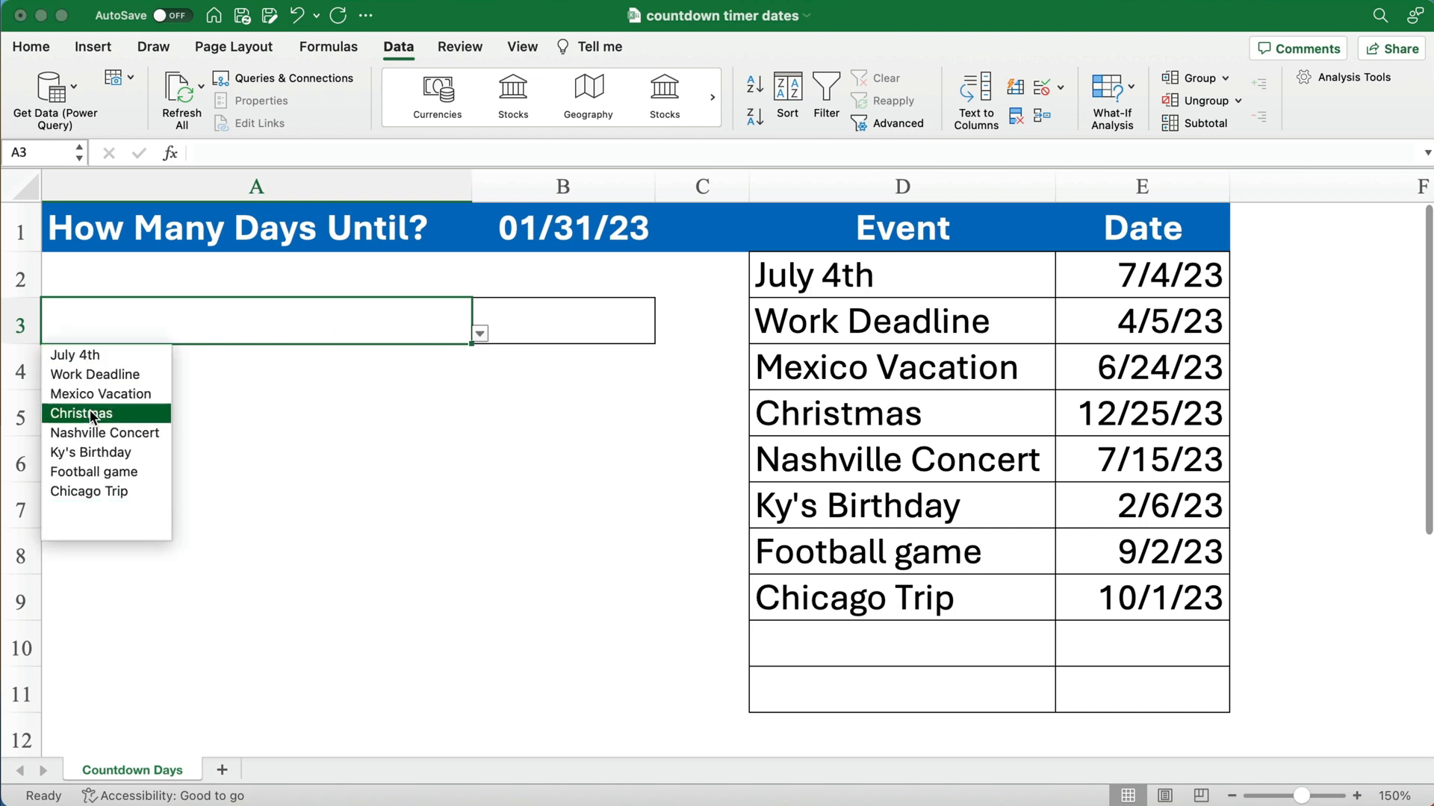
left_click(100, 472)
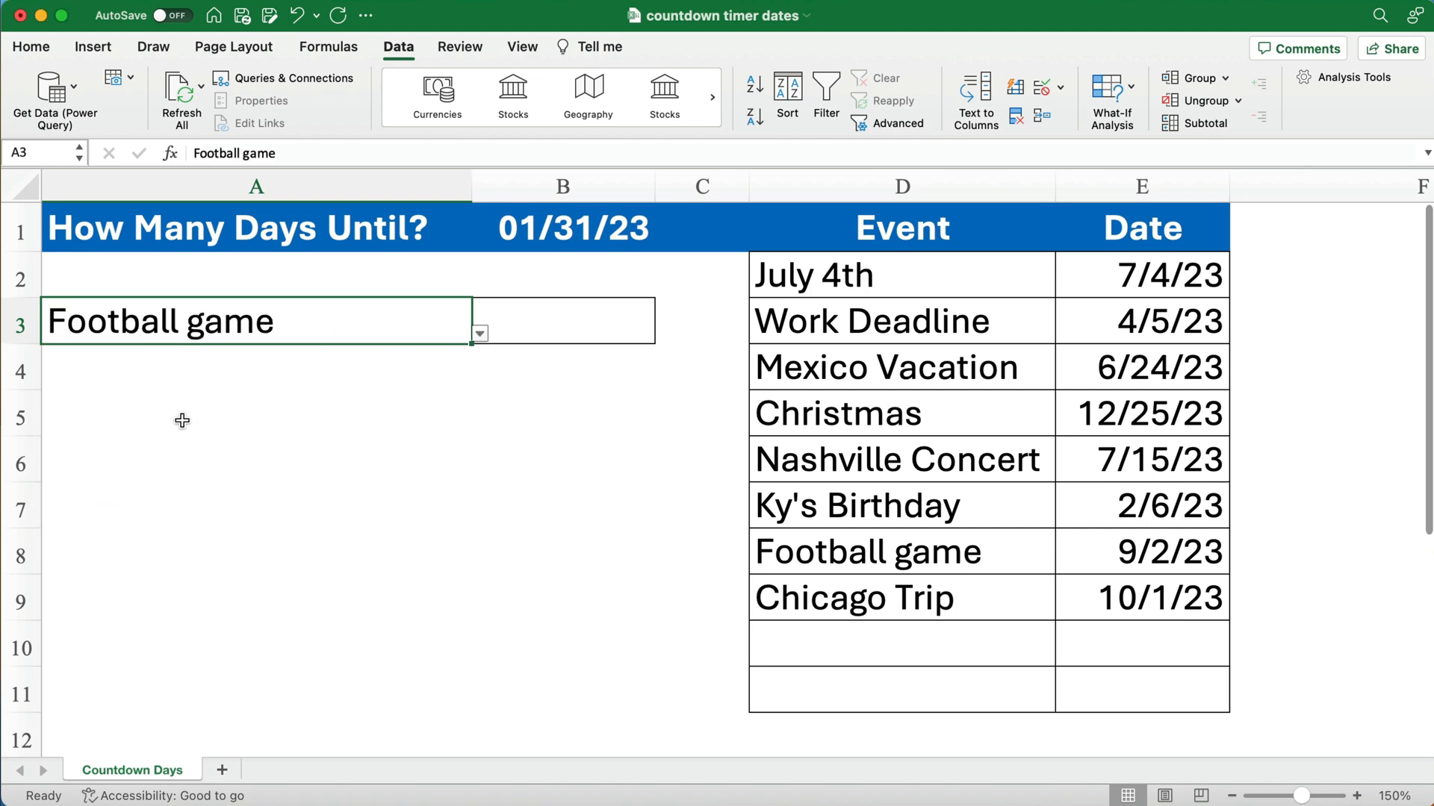
left_click(479, 338)
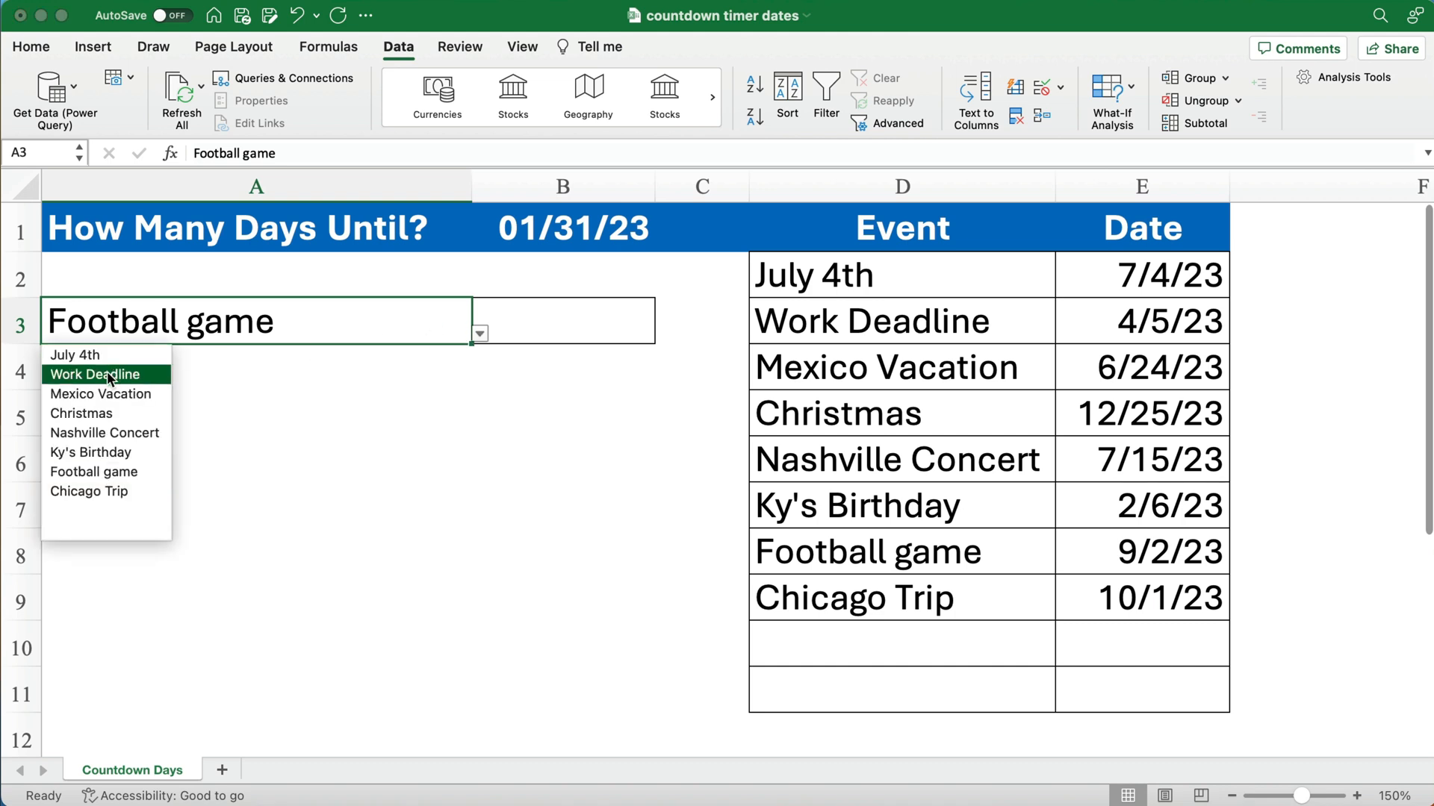
left_click(105, 371)
left_click(361, 442)
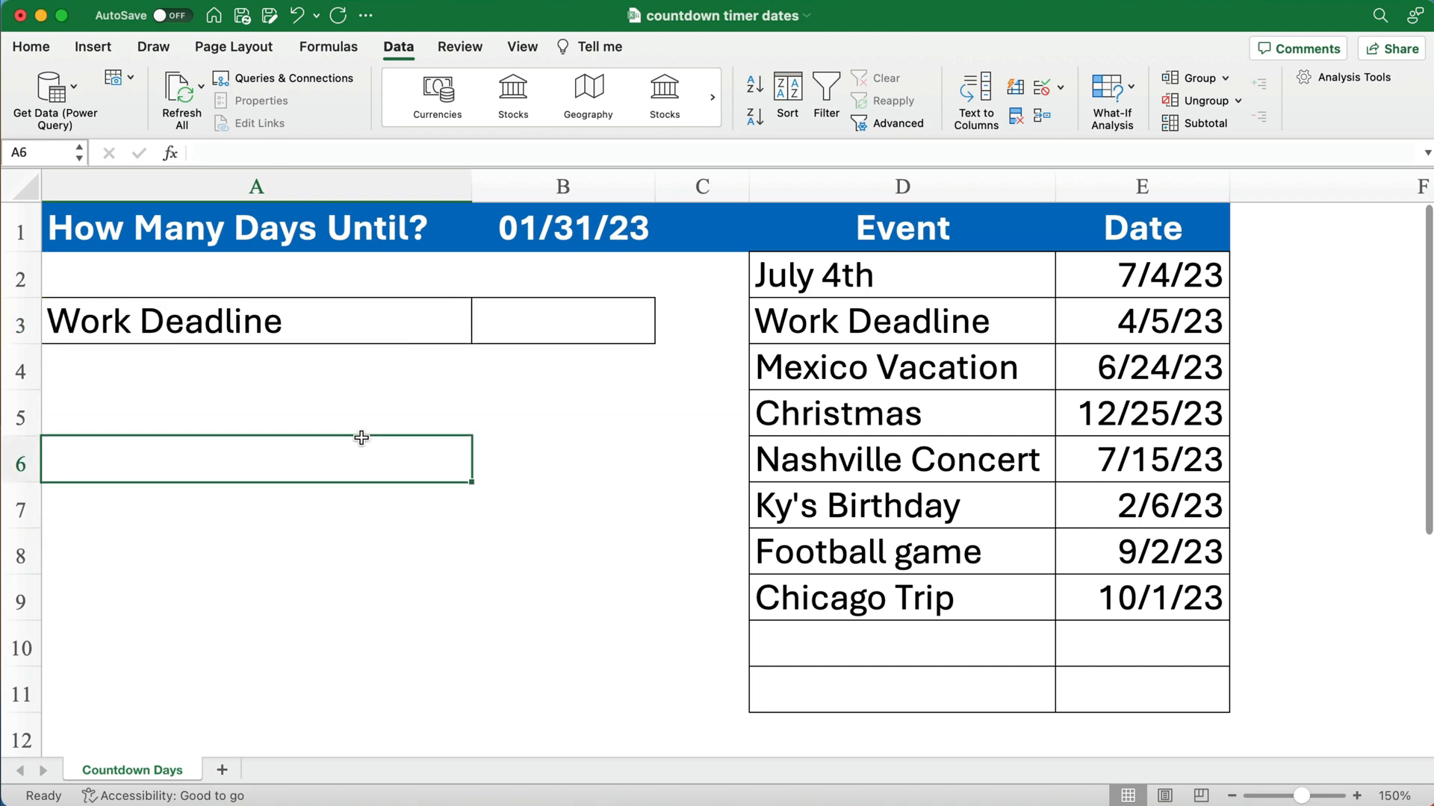
- Enter an XLOOKUP in B3 that looks up A3 in event, returns from dates, and gives "none" if not found
left_click(551, 333)
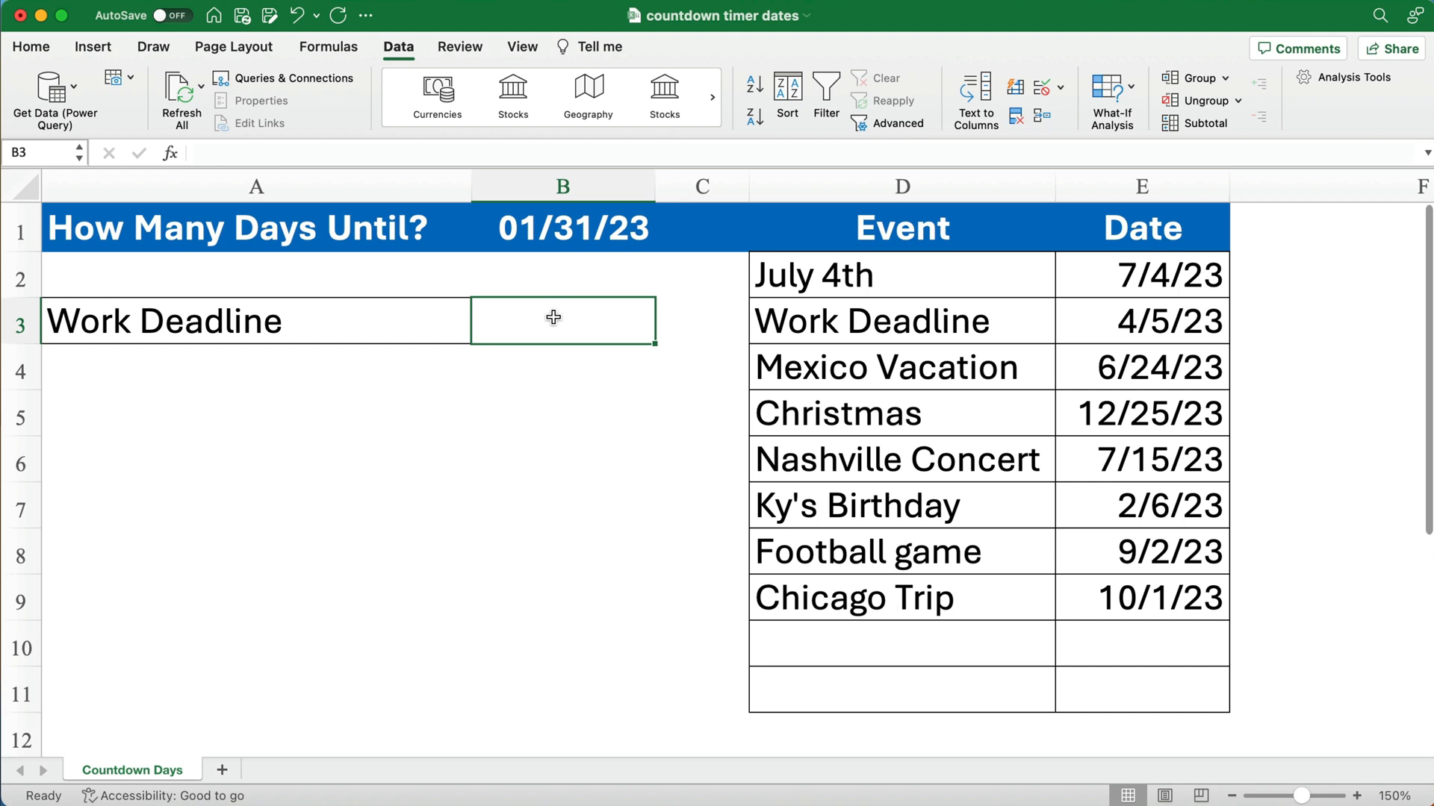
left_click(171, 155)
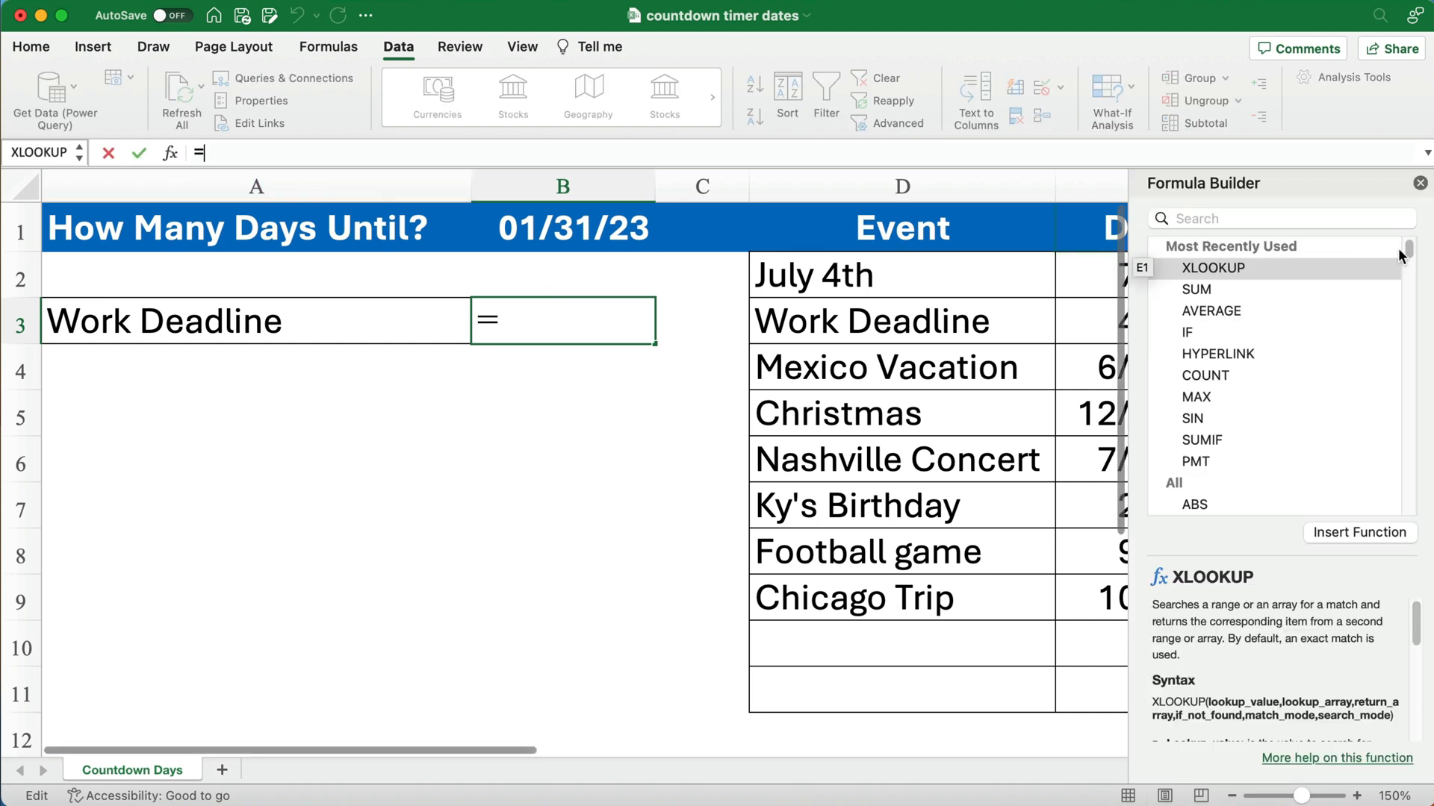
double_click(1249, 267)
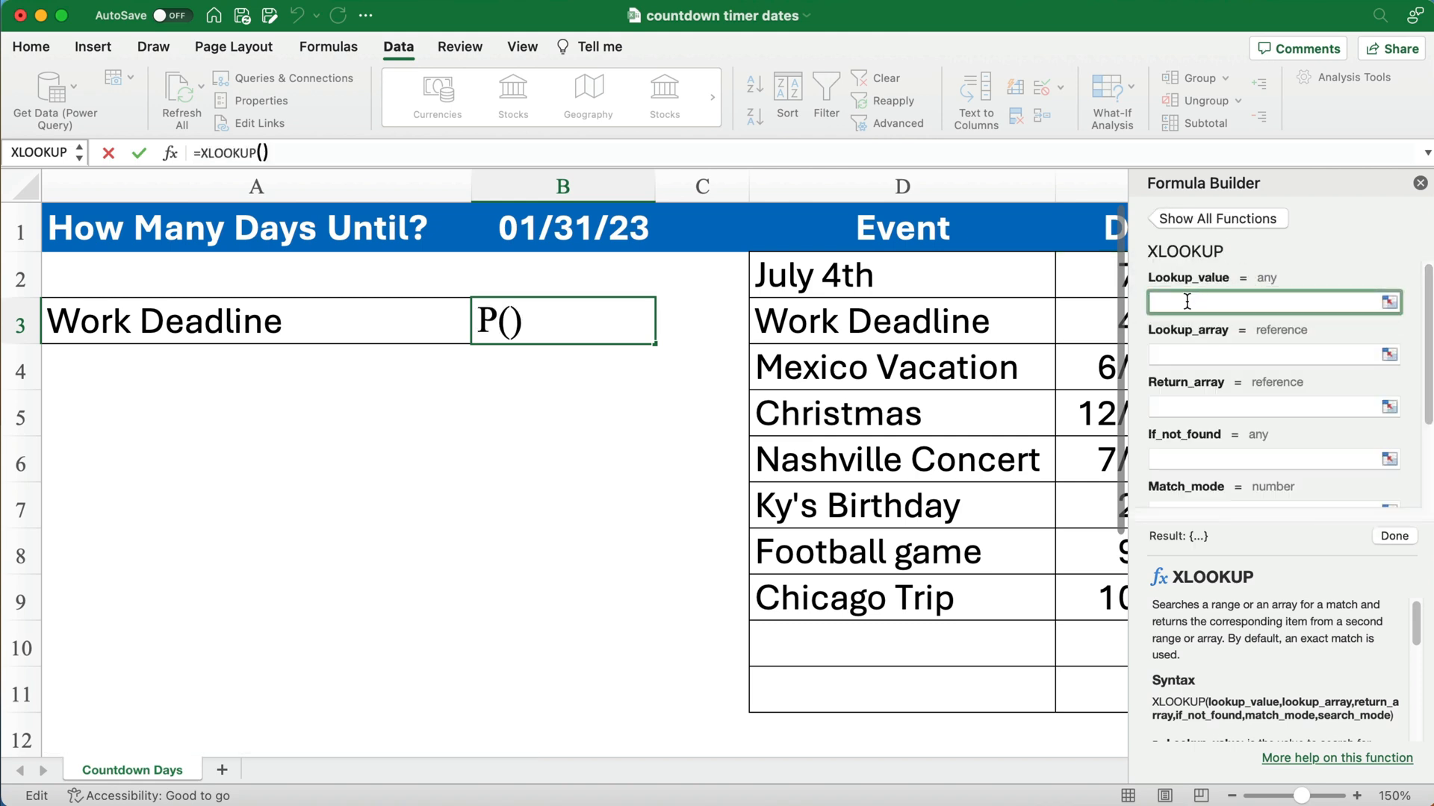
left_click(383, 321)
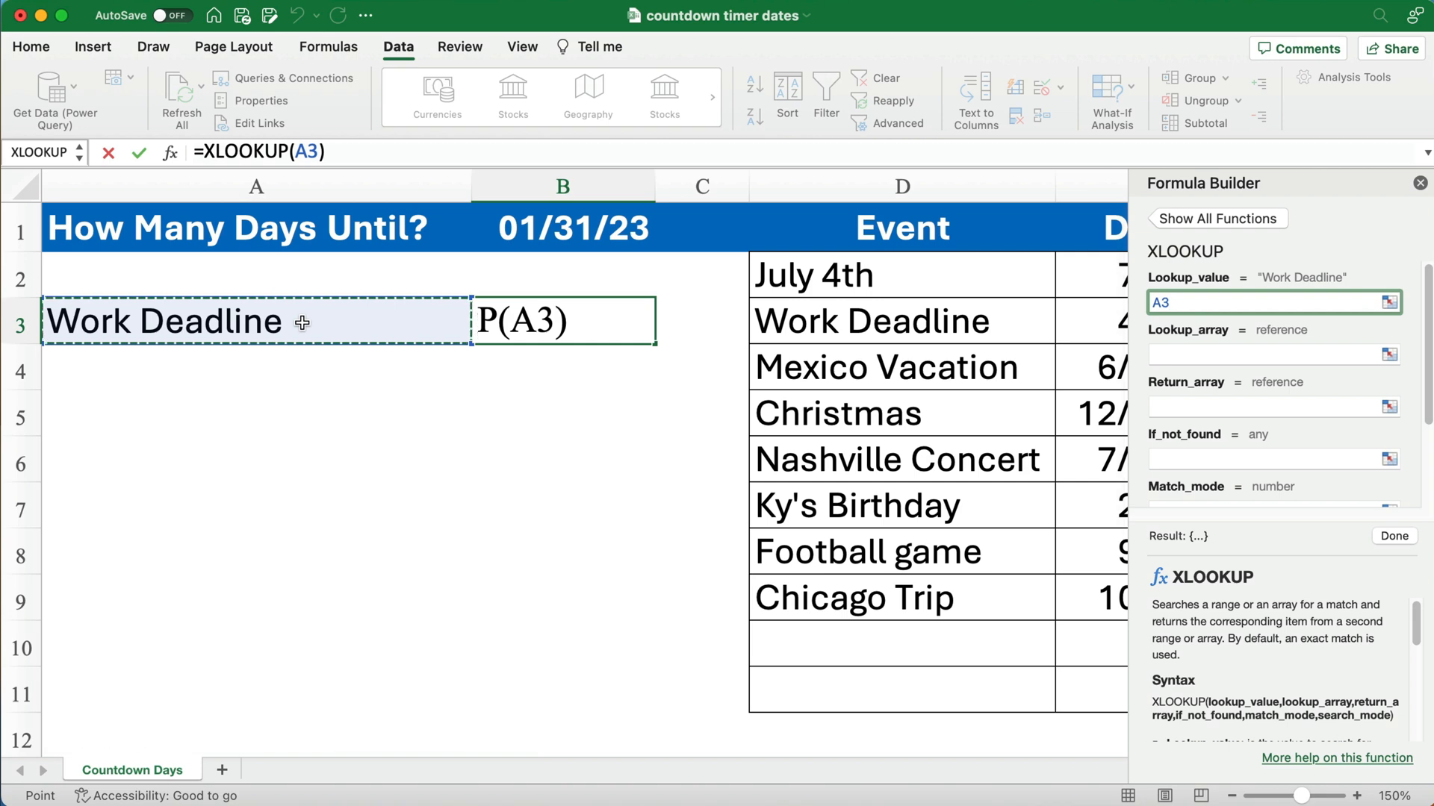
left_click(1222, 352)
type("event")
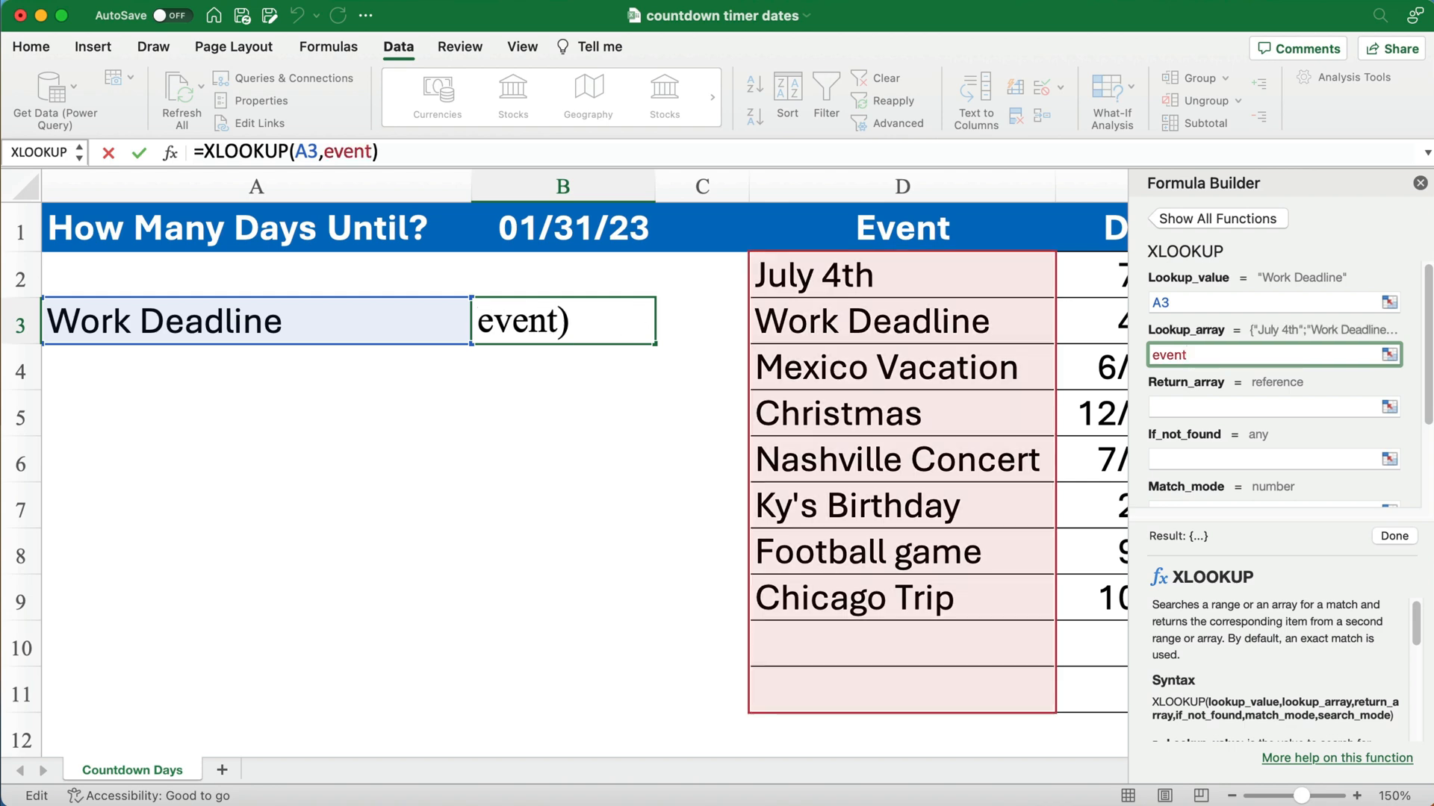
left_click(1191, 410)
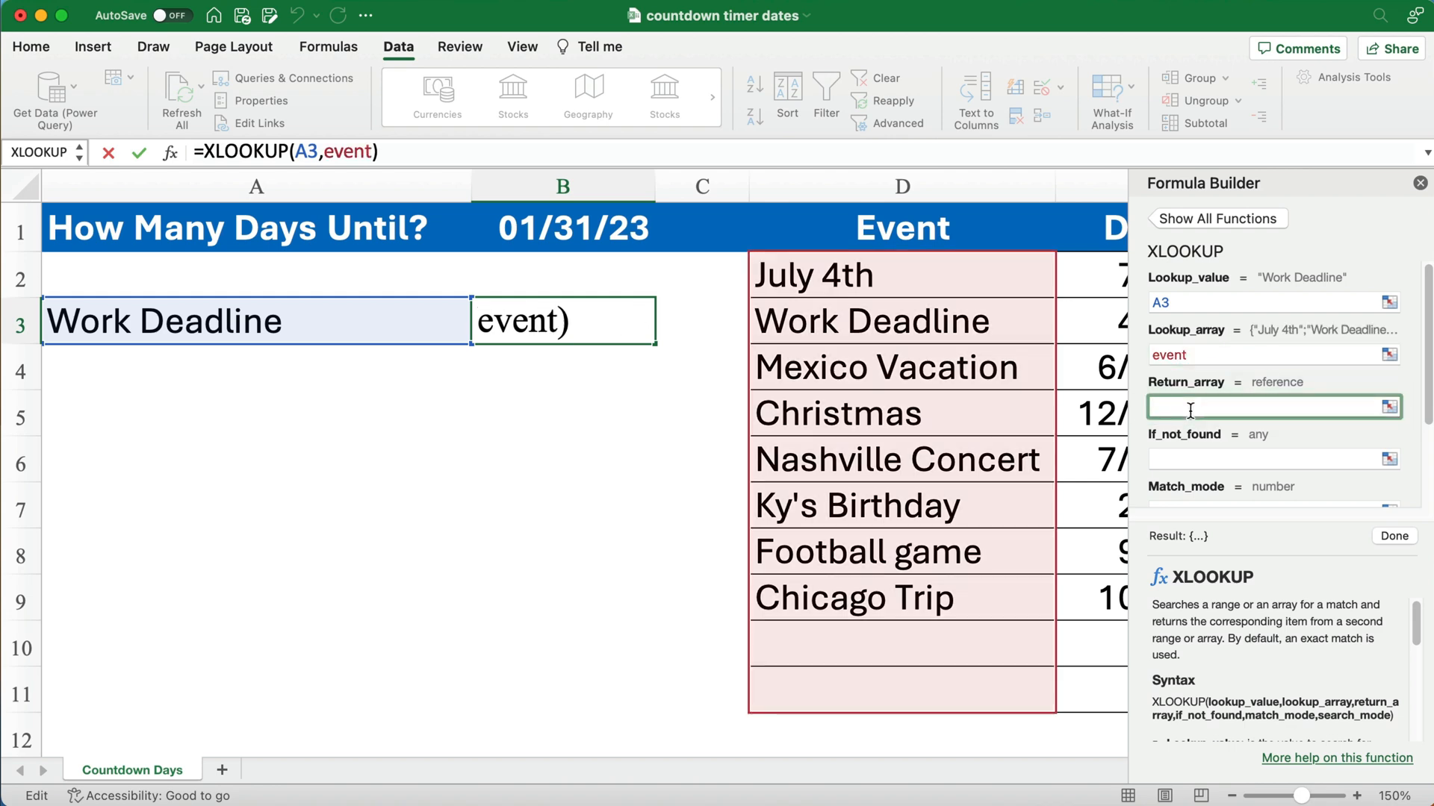
type("dates")
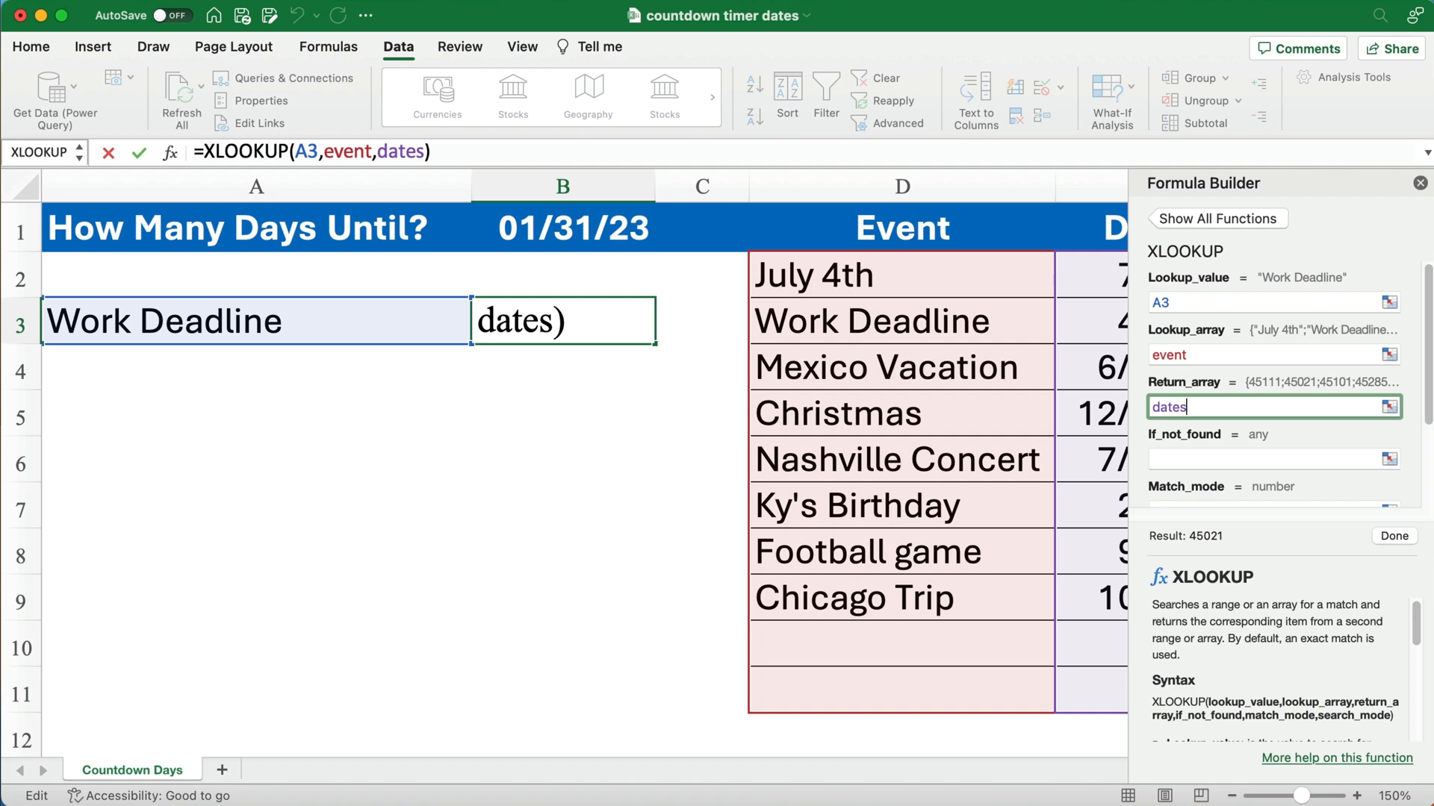
left_click(1207, 458)
type("ne")
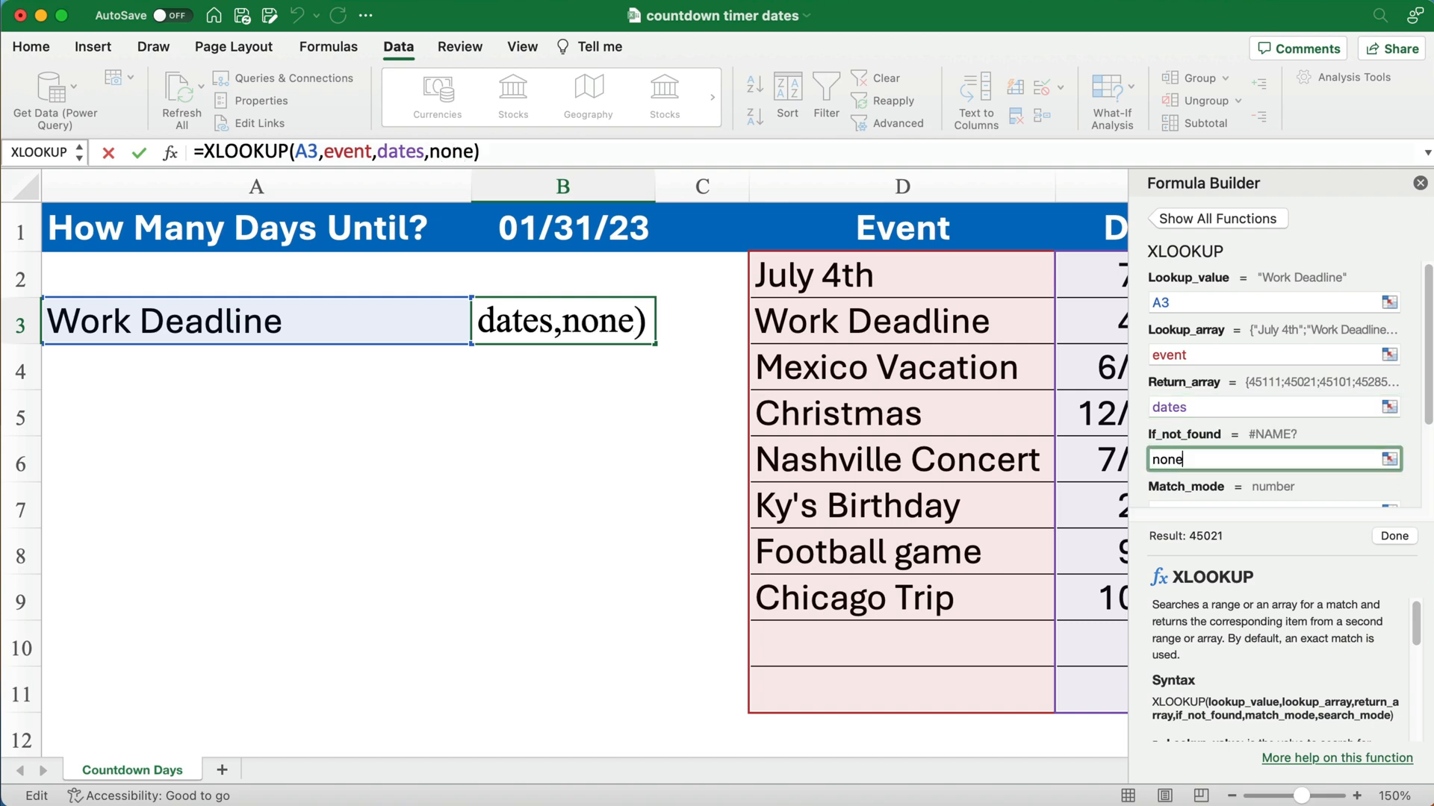
left_click(1392, 538)
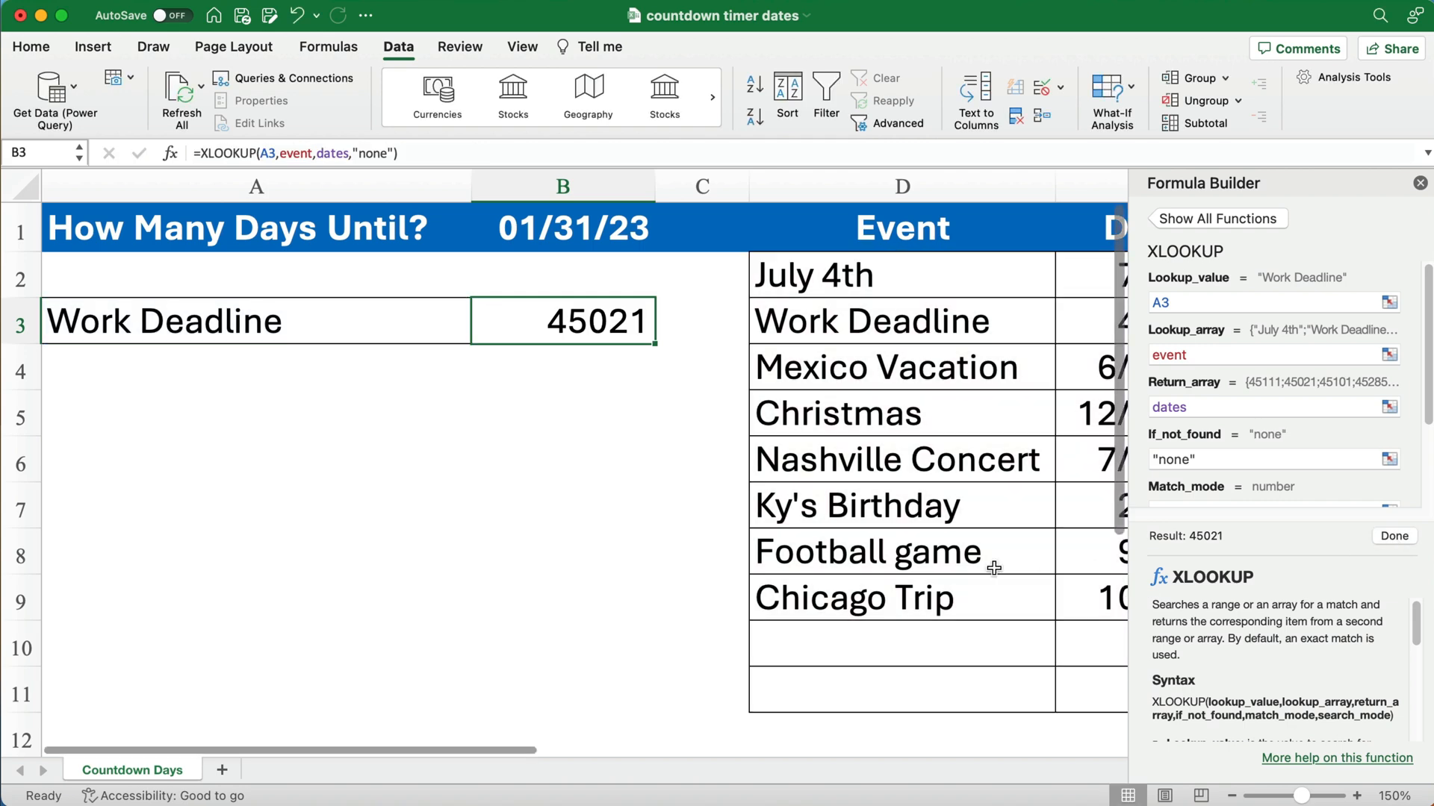
left_click(562, 516)
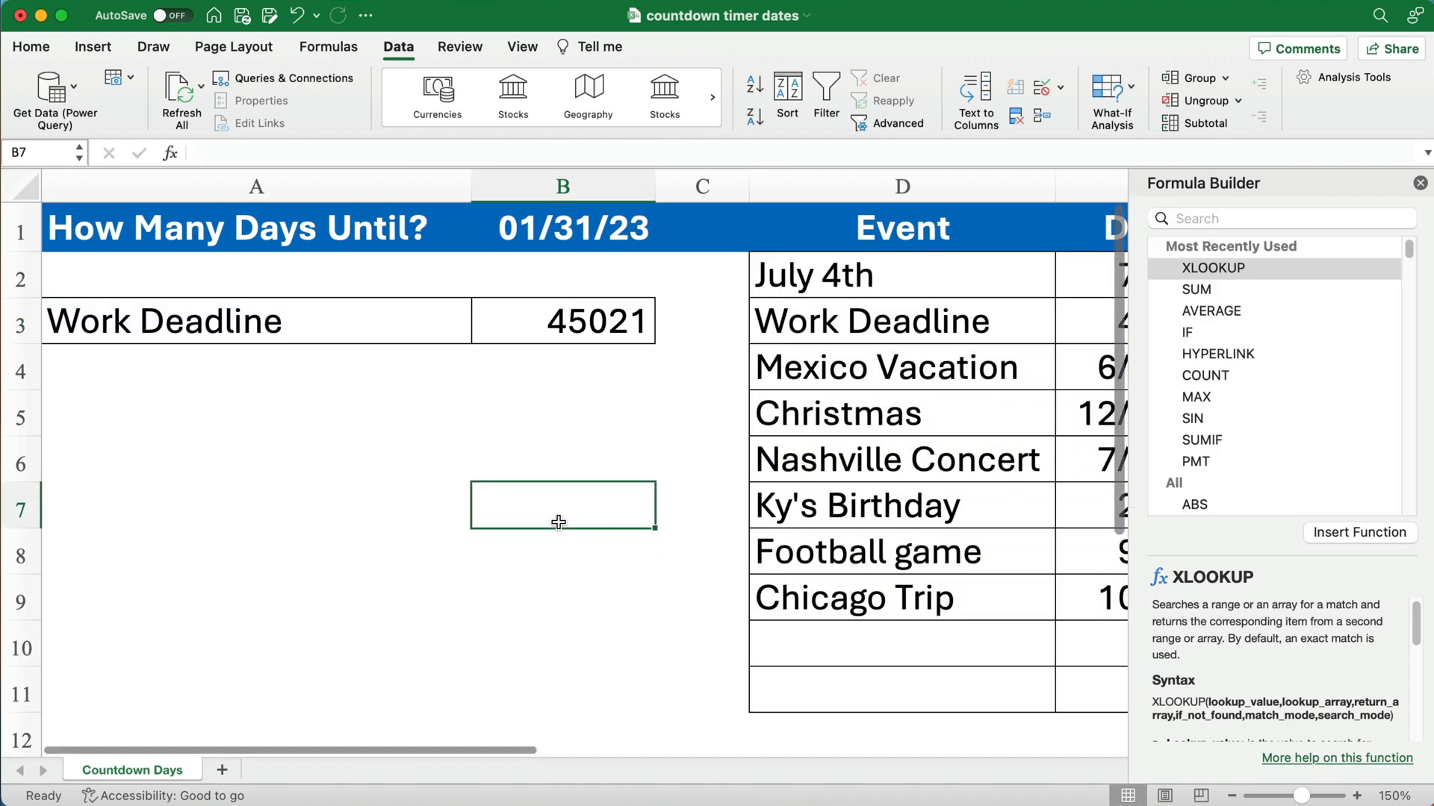
left_click(1420, 182)
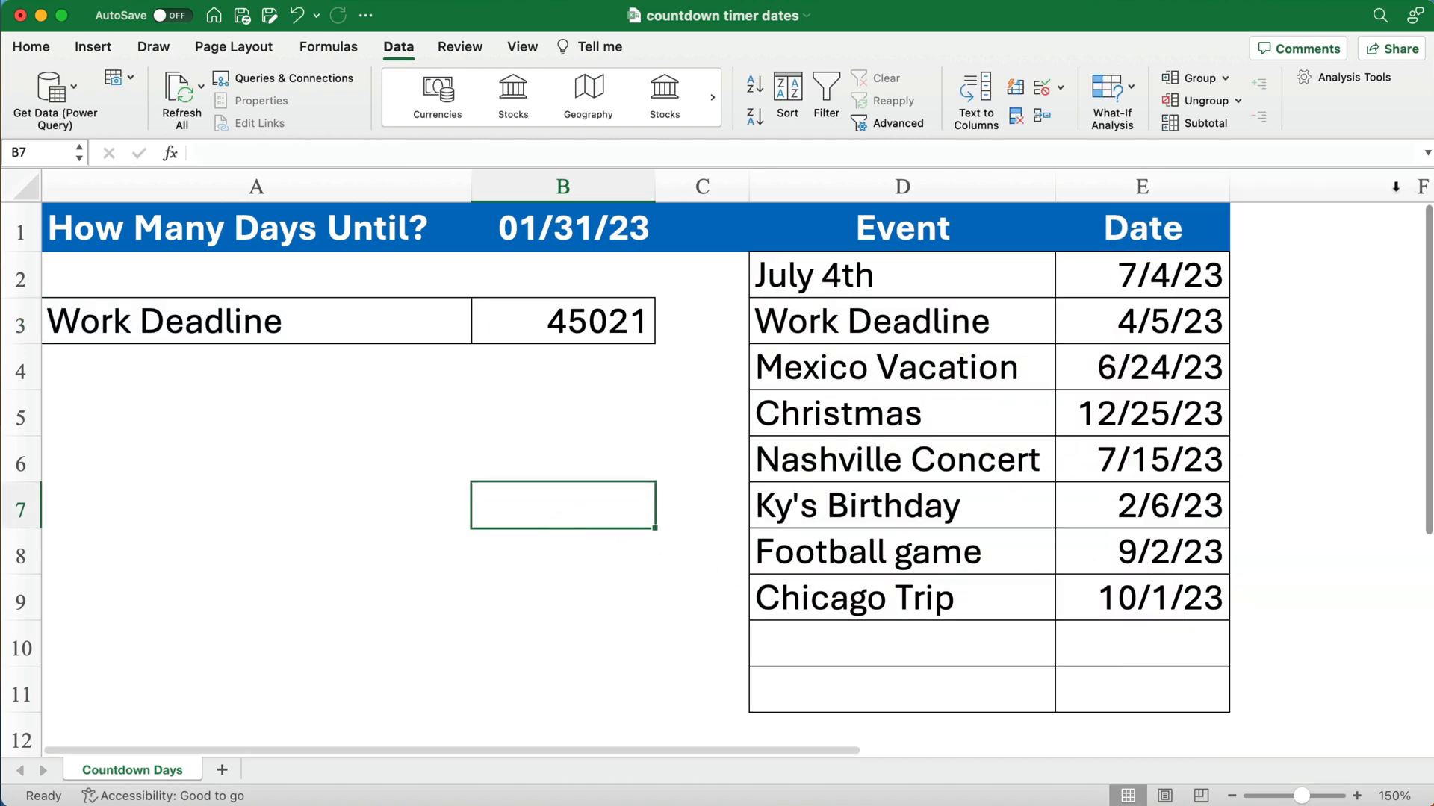
- Format the lookup result in B3 as Short Date
left_click(573, 328)
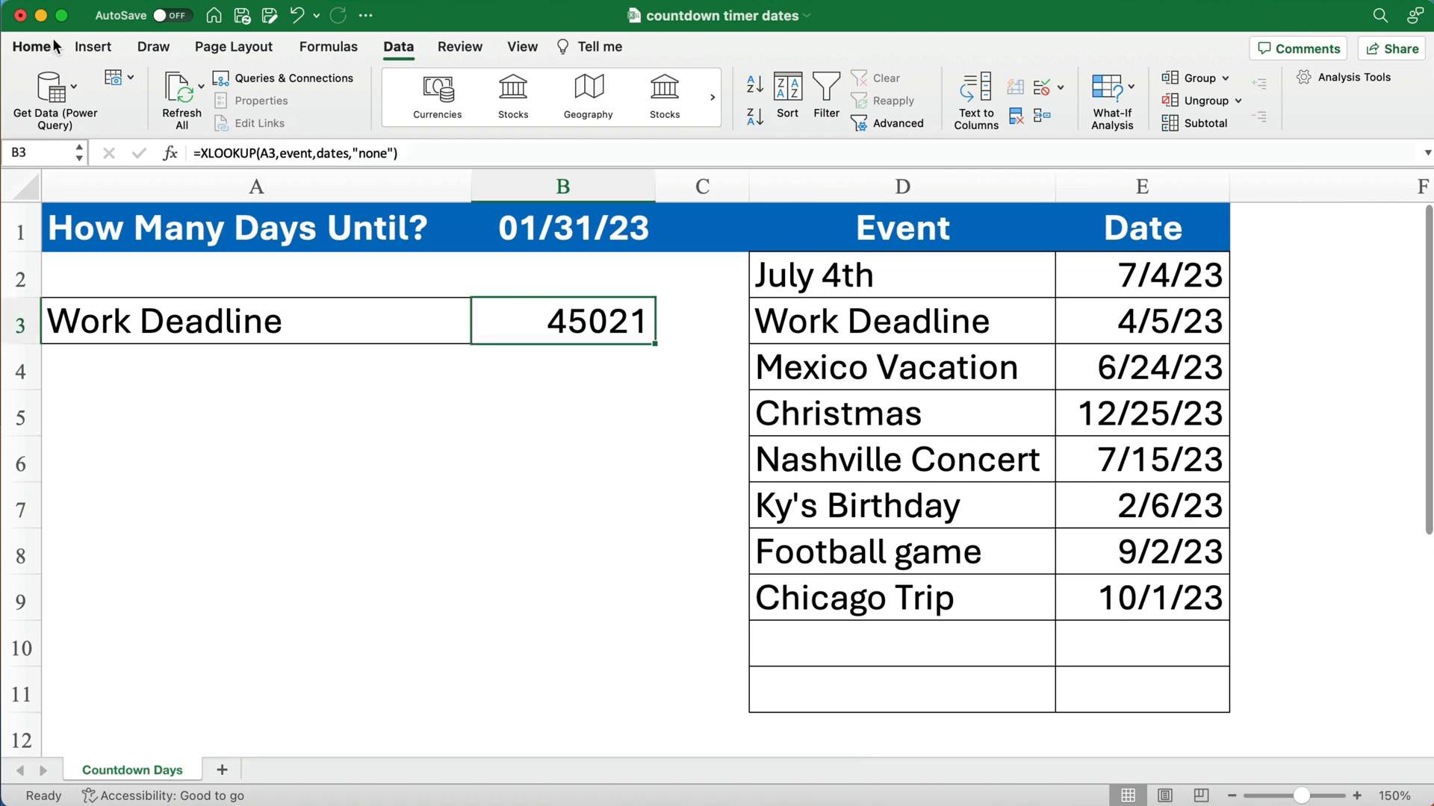
left_click(34, 47)
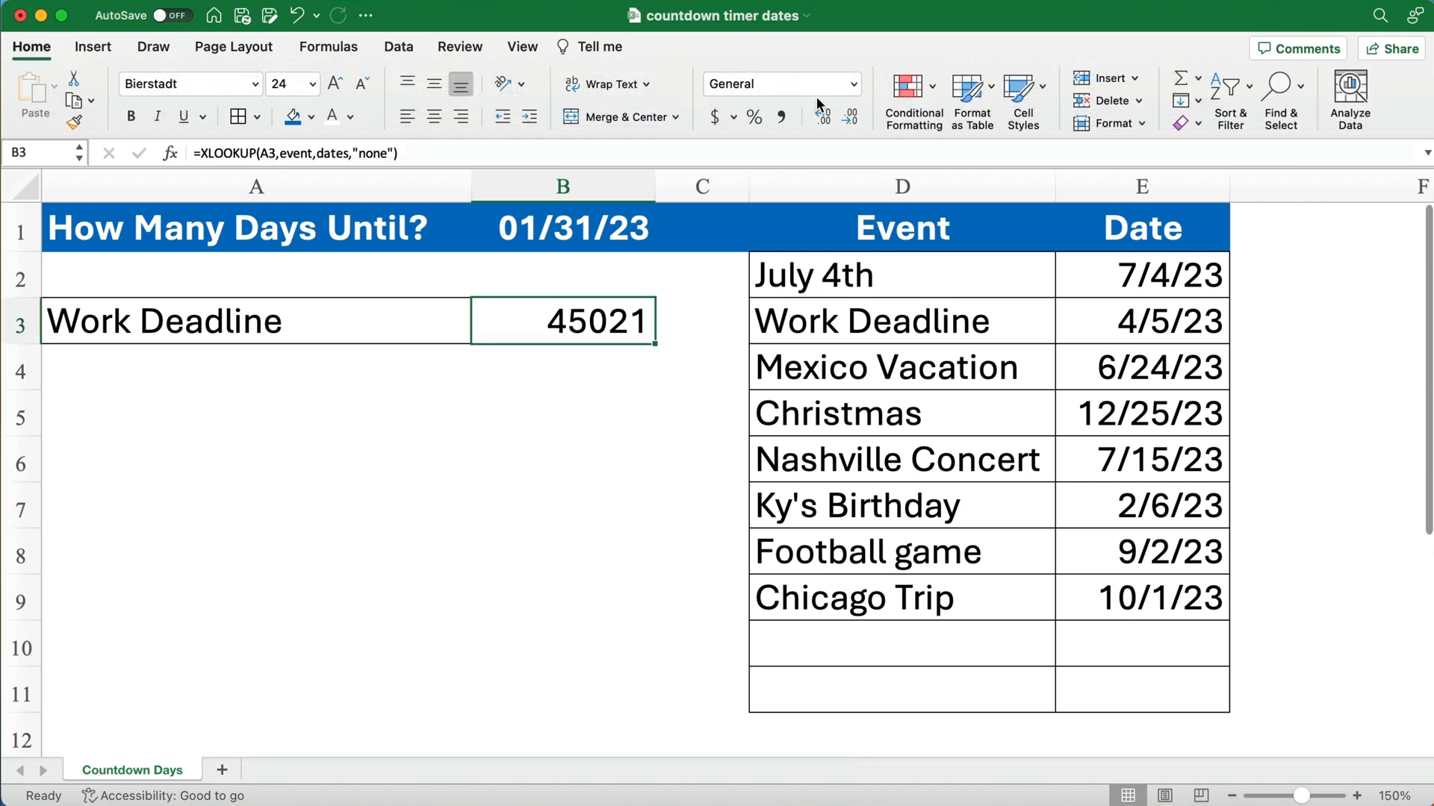
left_click(855, 85)
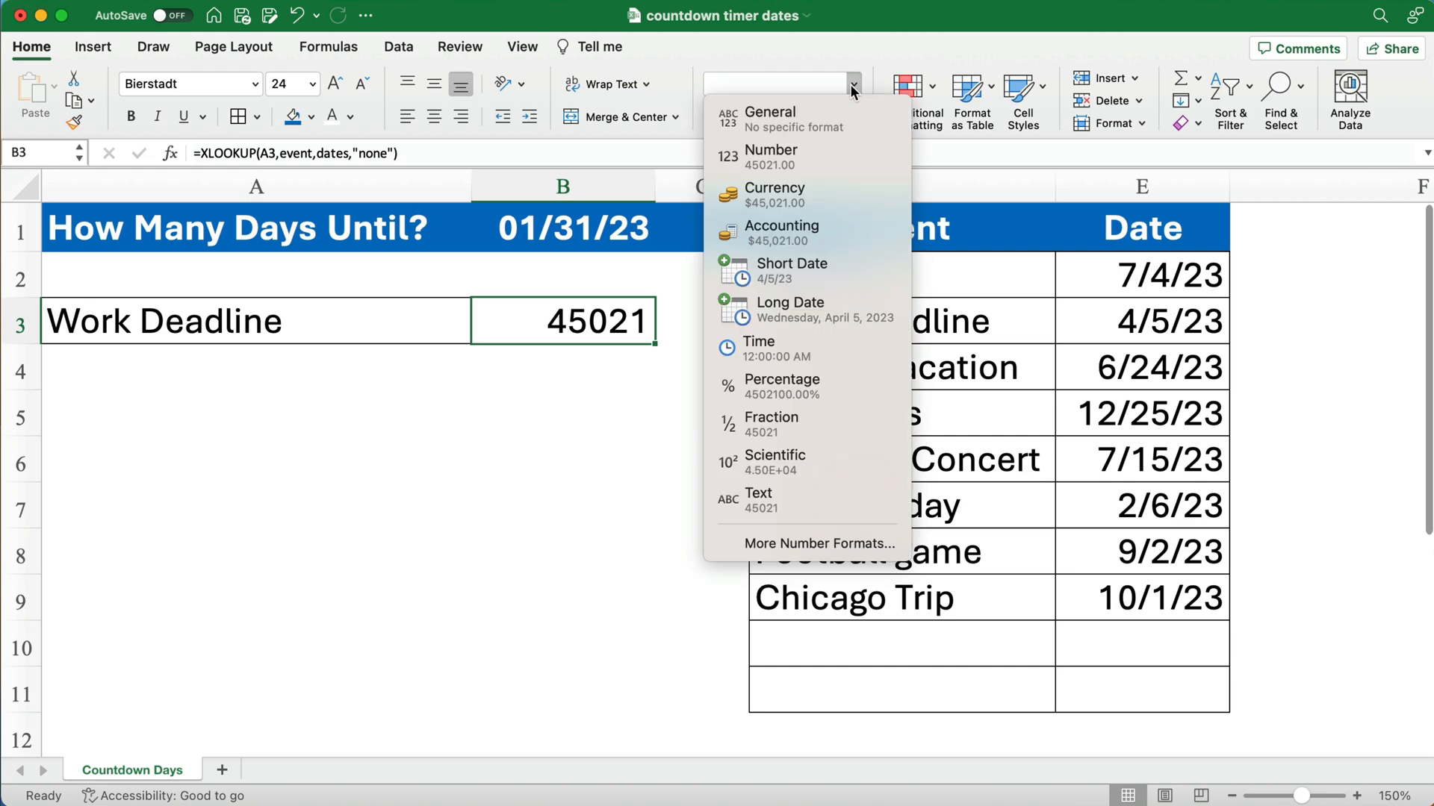
left_click(797, 273)
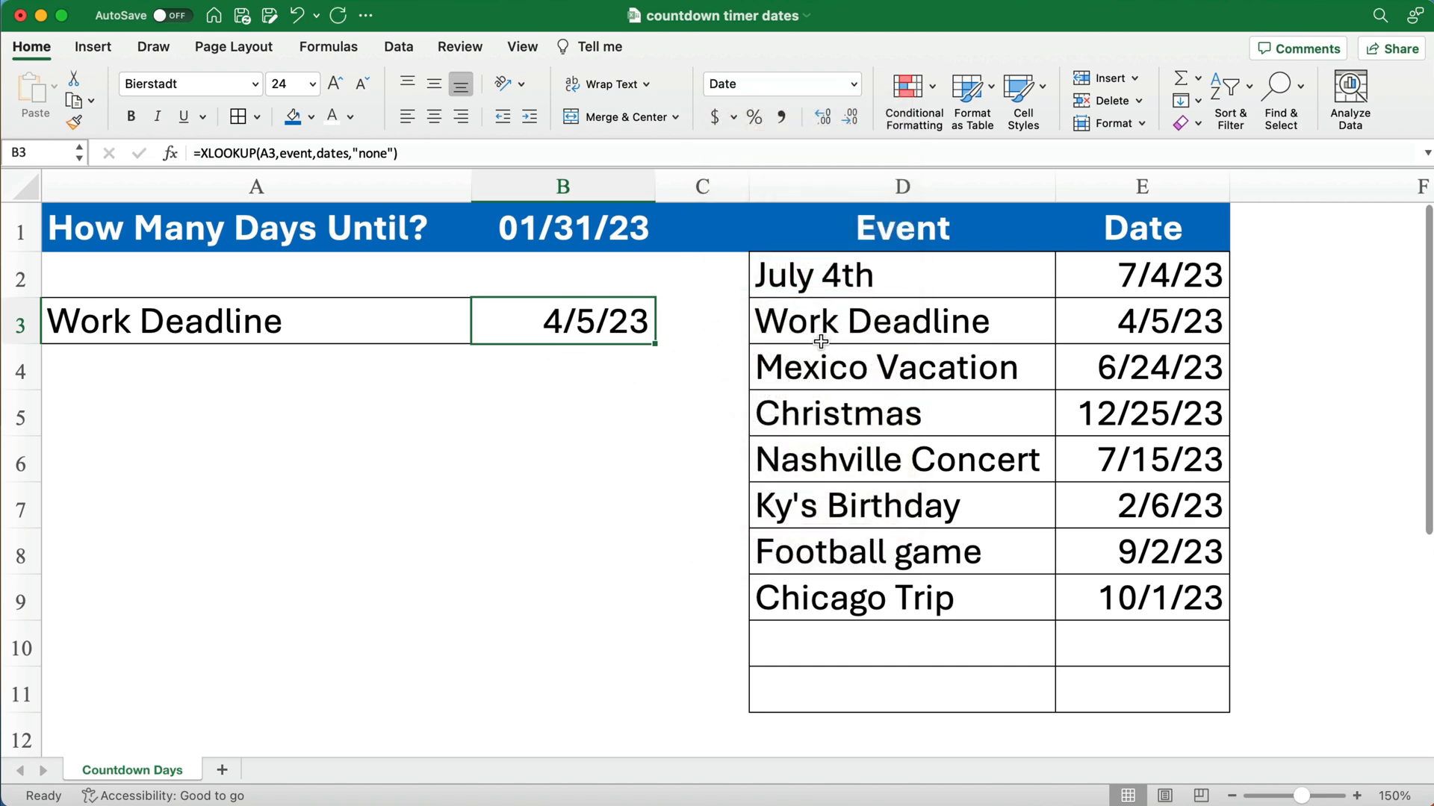
- Test the lookup by choosing the birthday event in the A3 dropdown, and switch the choice to Chicago Trip
left_click(309, 335)
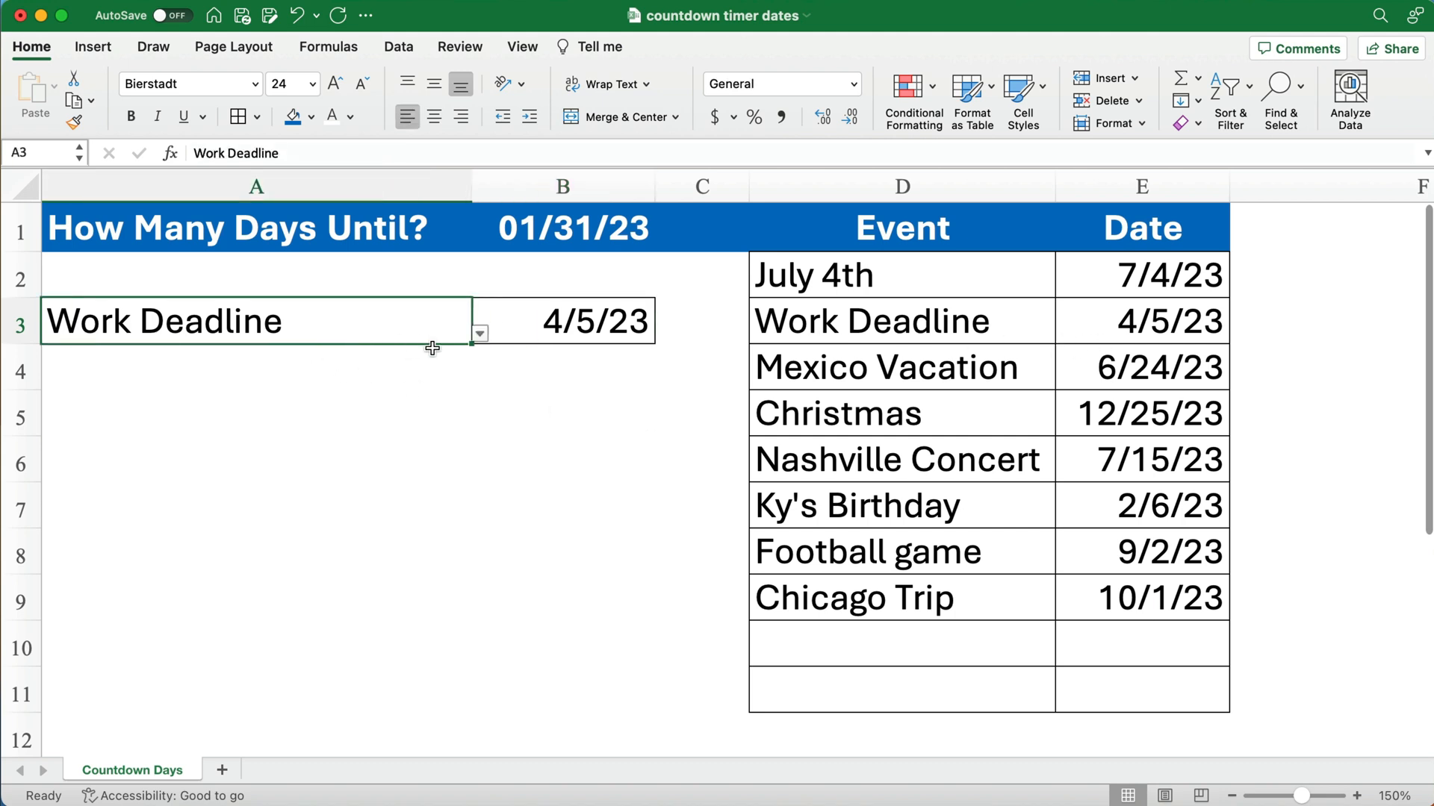
left_click(479, 335)
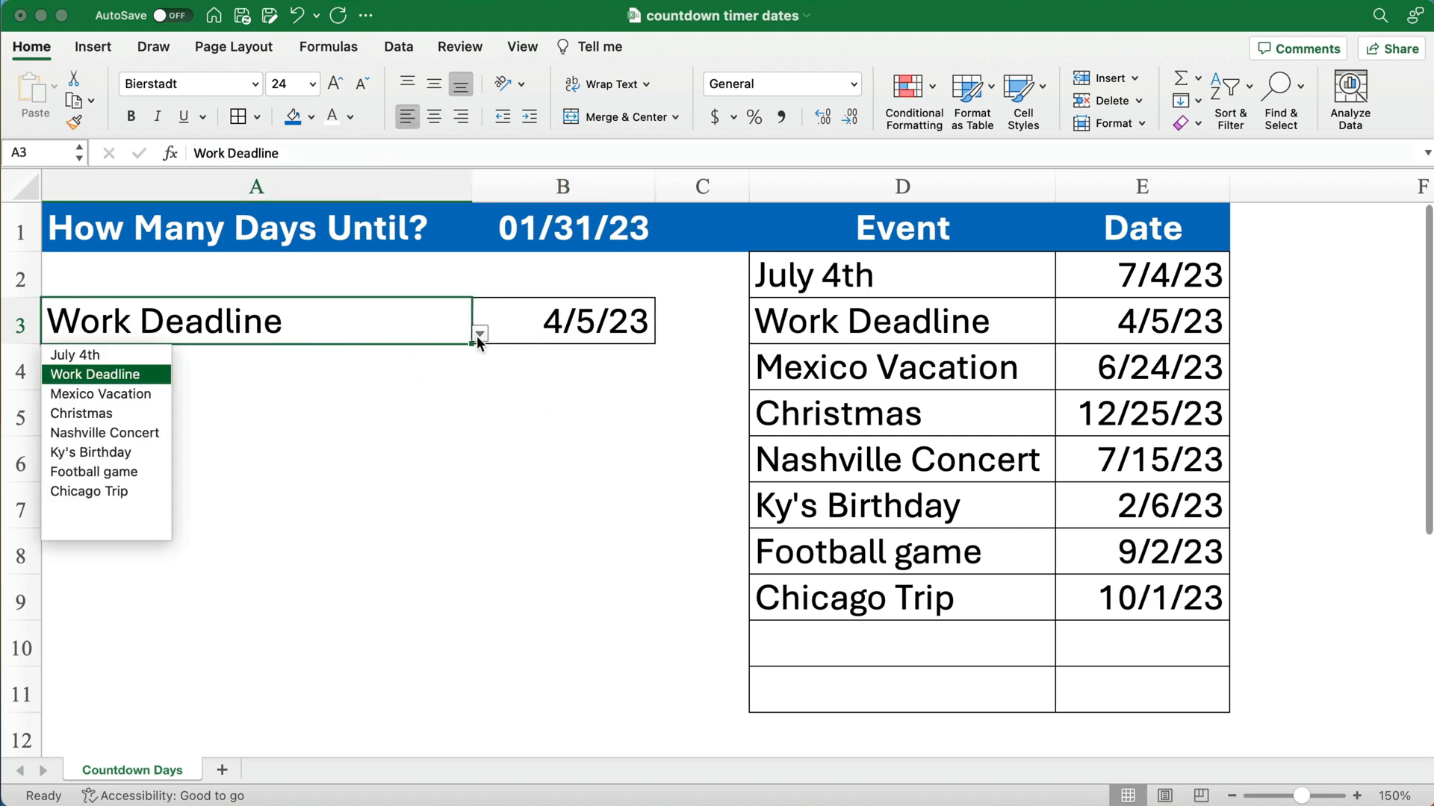
left_click(137, 447)
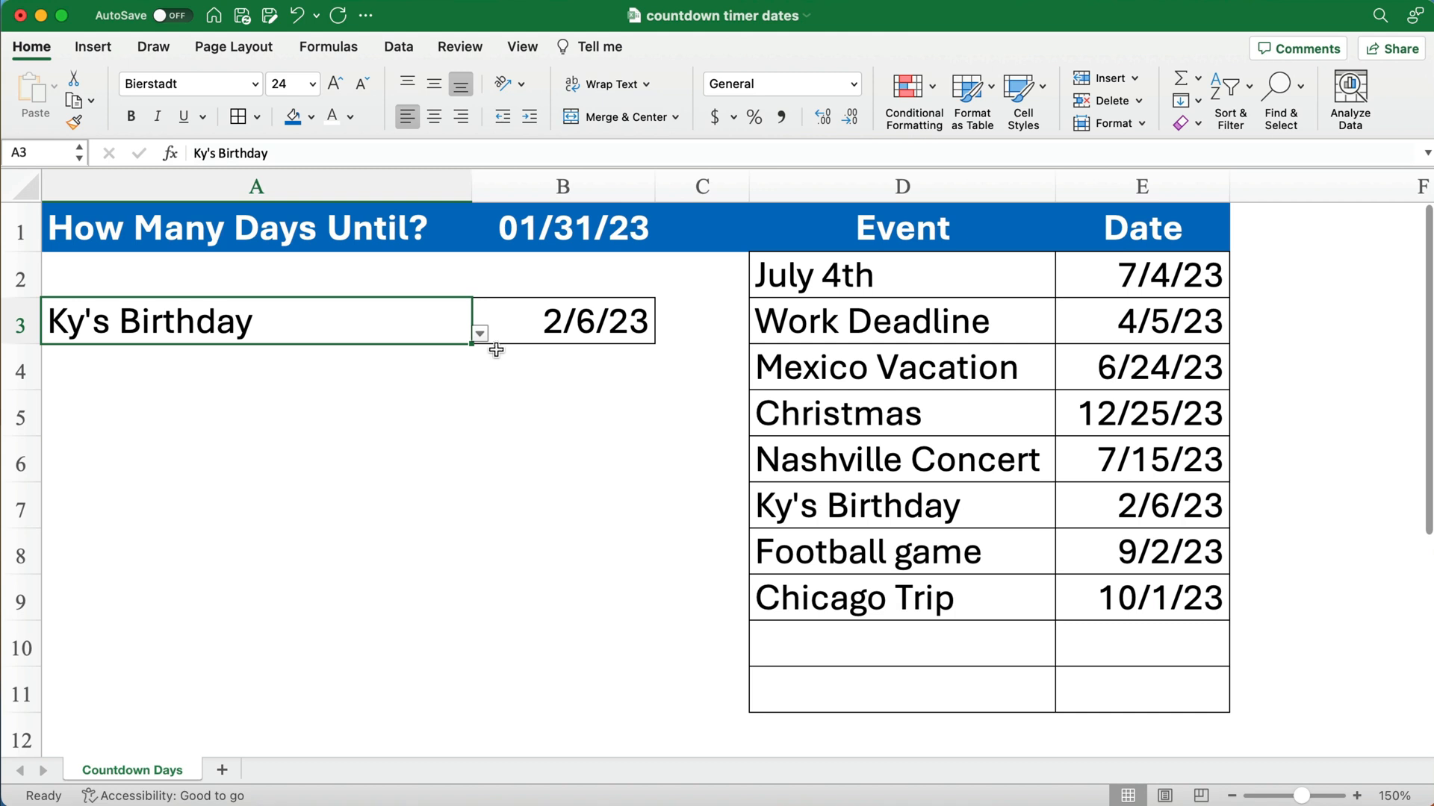
left_click(479, 335)
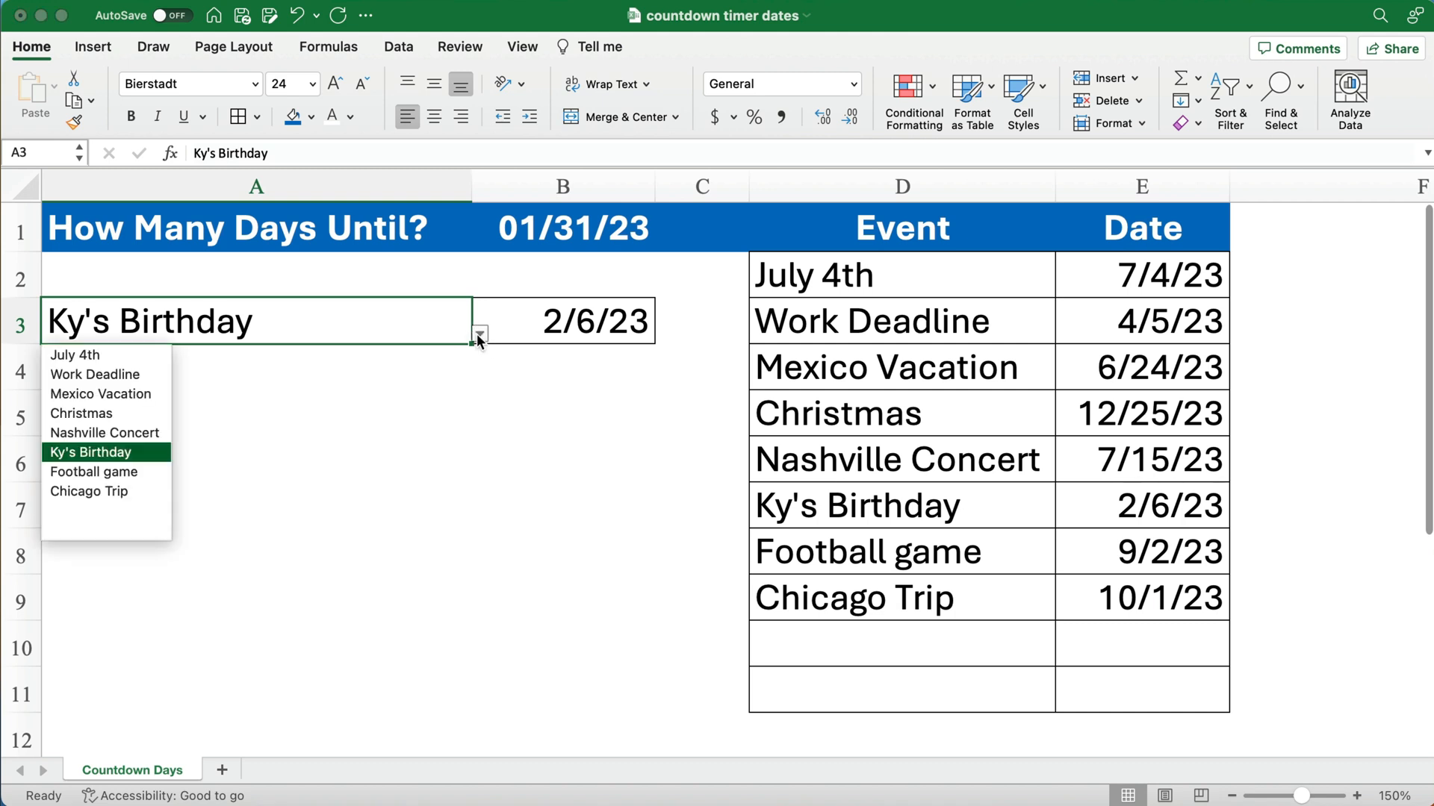
left_click(112, 490)
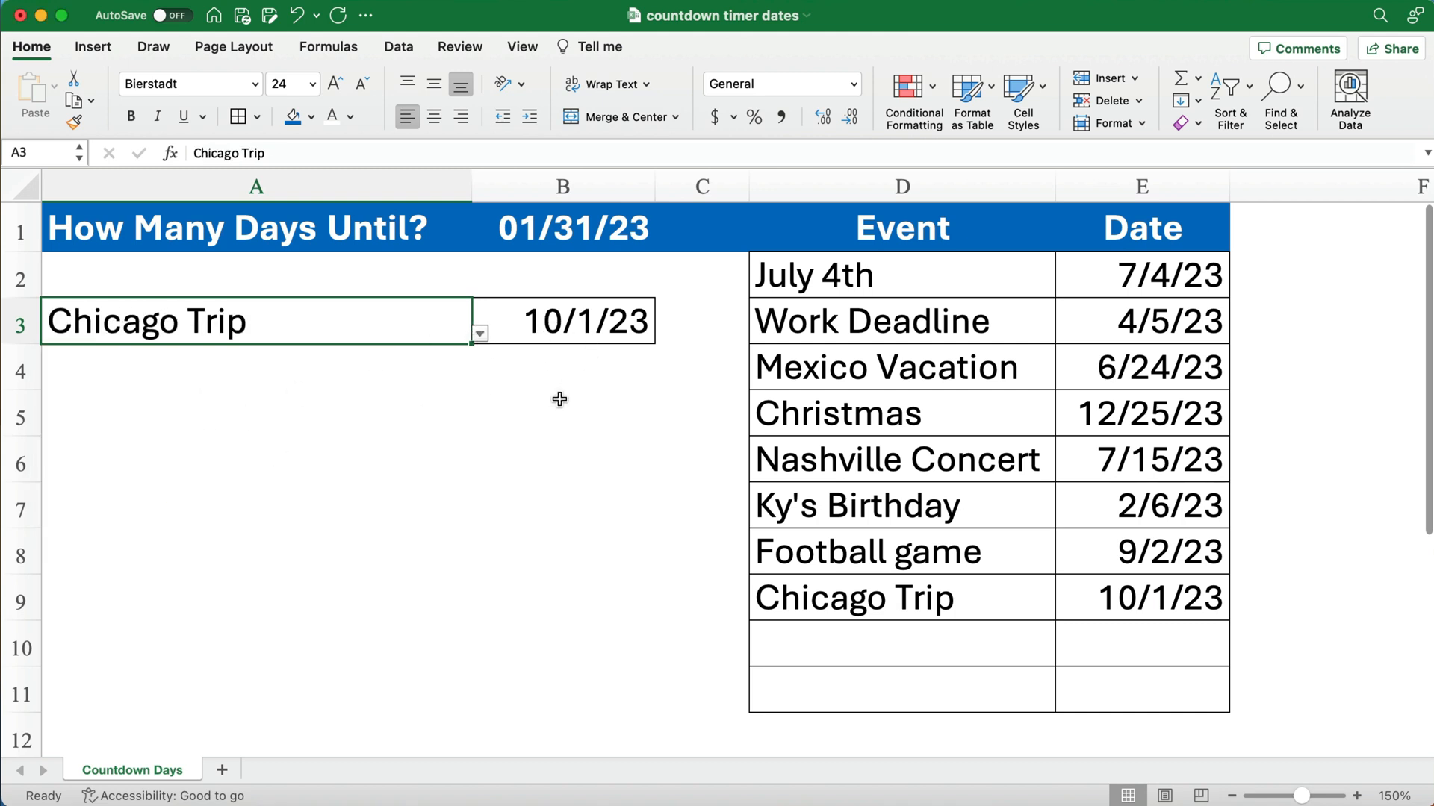
- Extend the XLOOKUP formula in B3 to subtract the current date in B1 from the event date
left_click(540, 326)
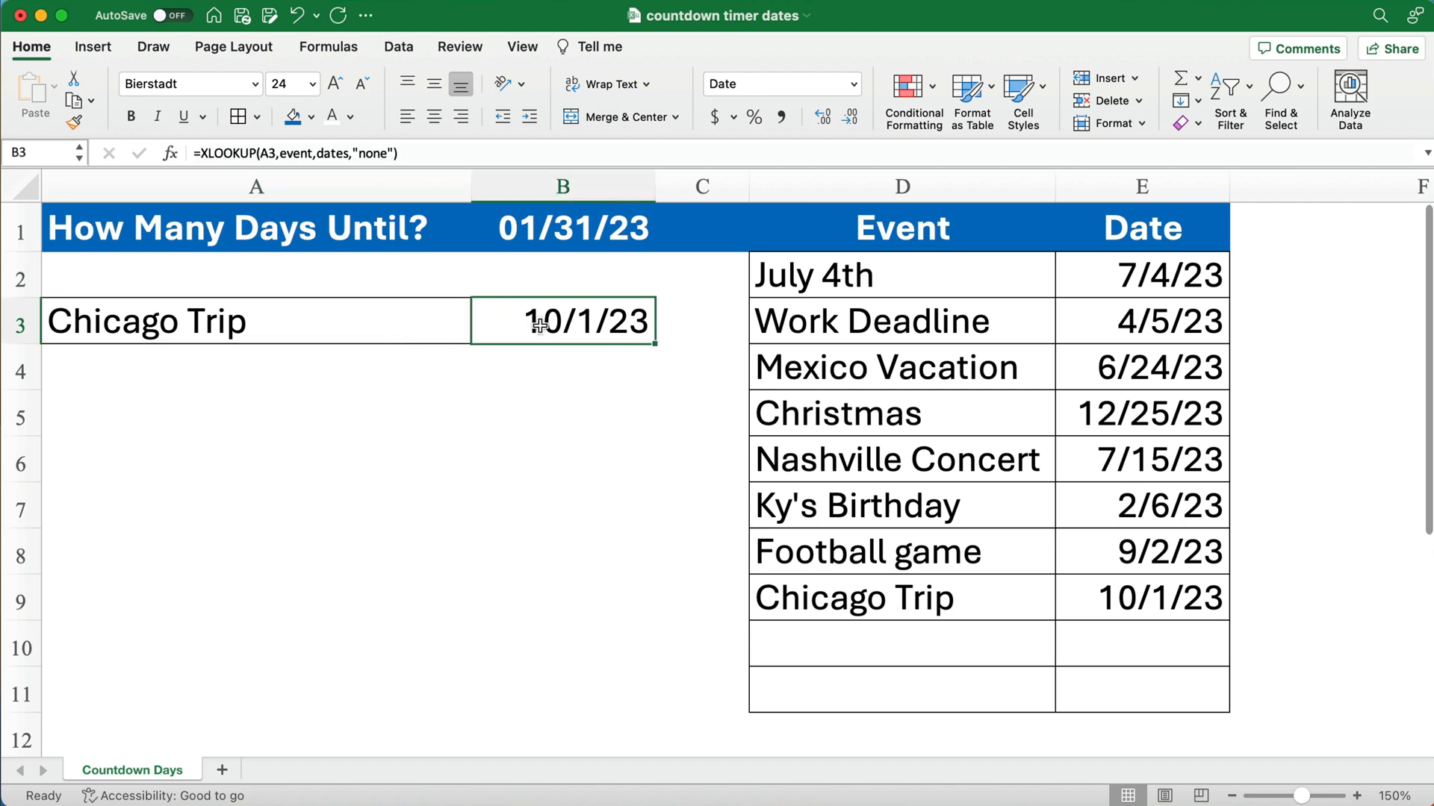
left_click(435, 154)
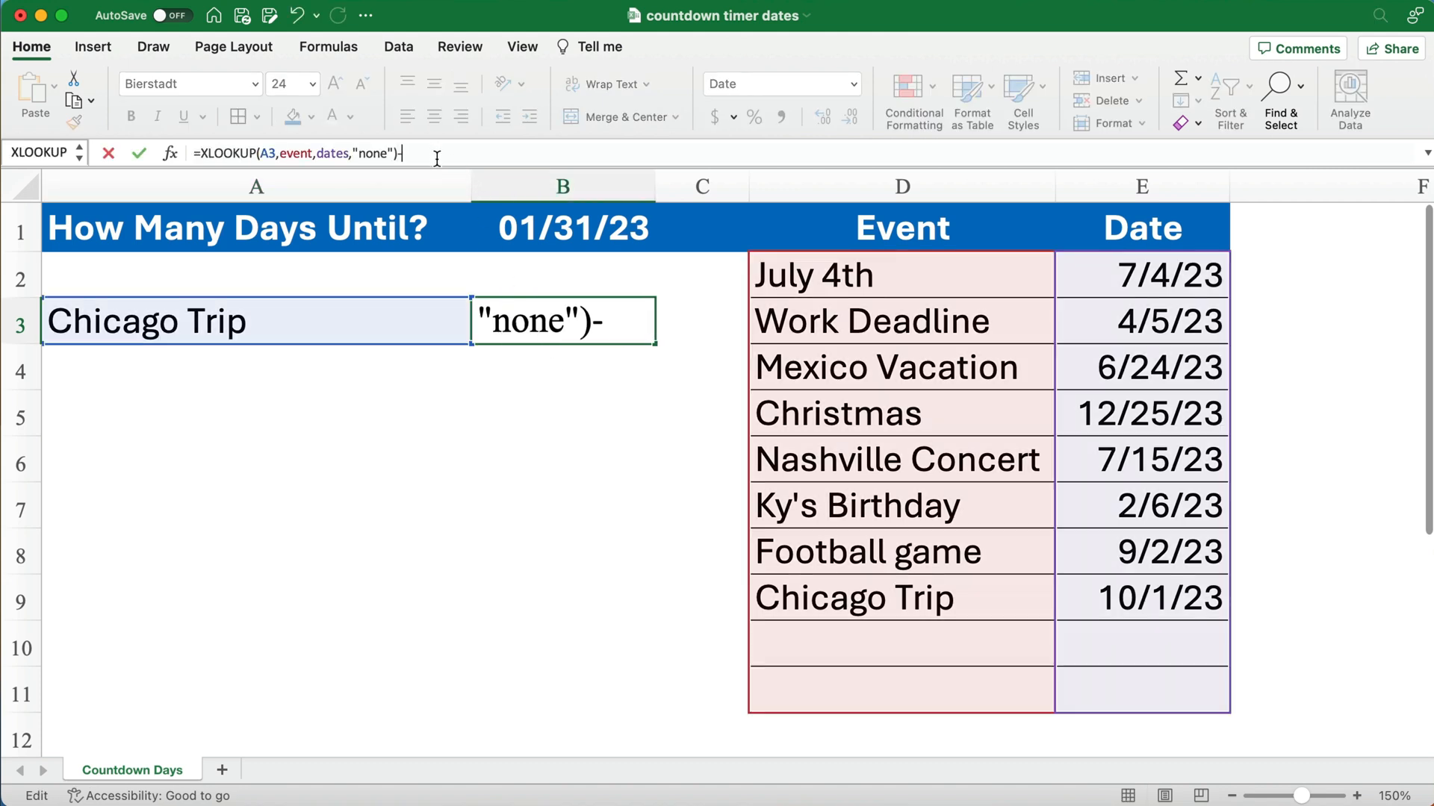
left_click(535, 226)
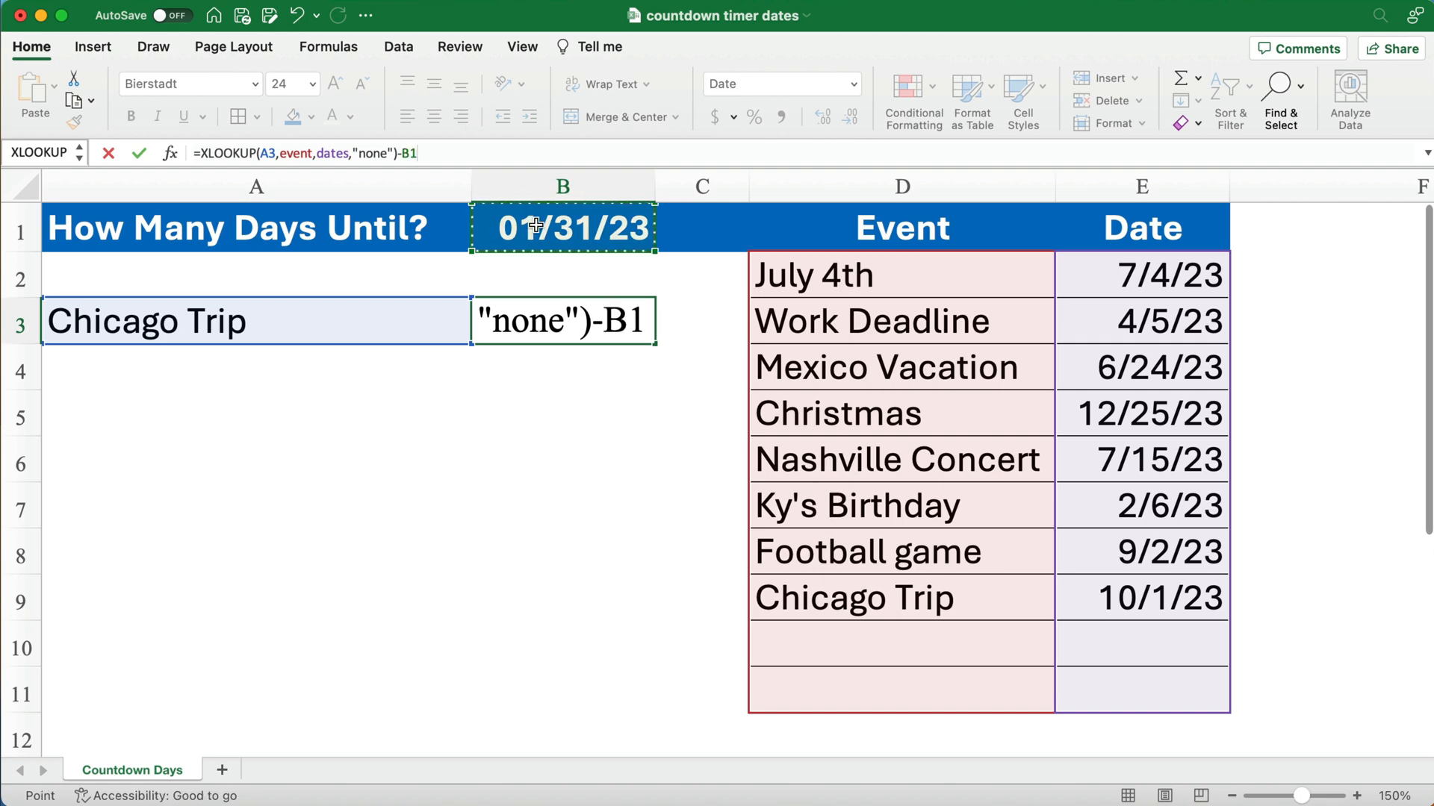
key("Return")
- Change the number format of B3 to General so the countdown shows as a number of days
left_click(562, 330)
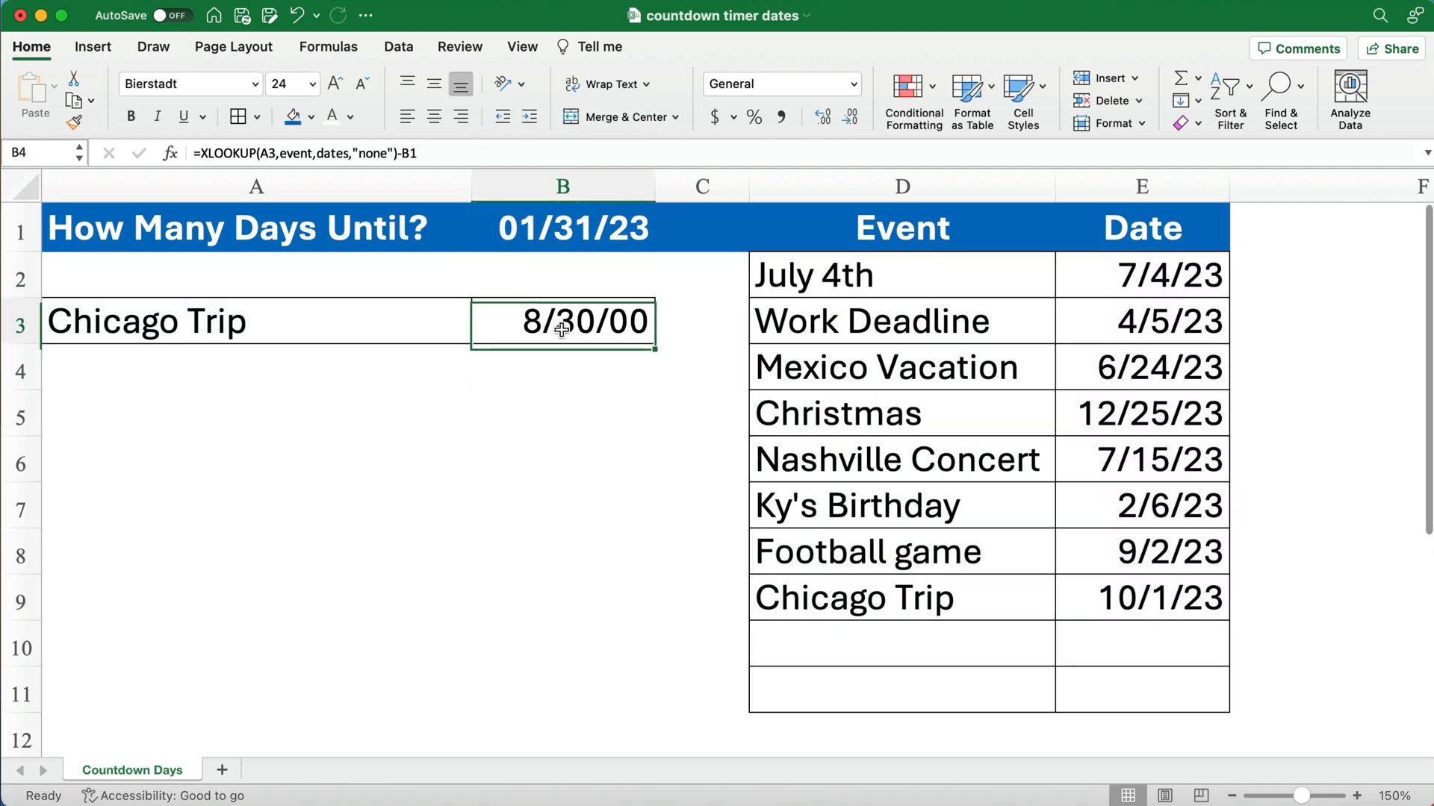
left_click(852, 86)
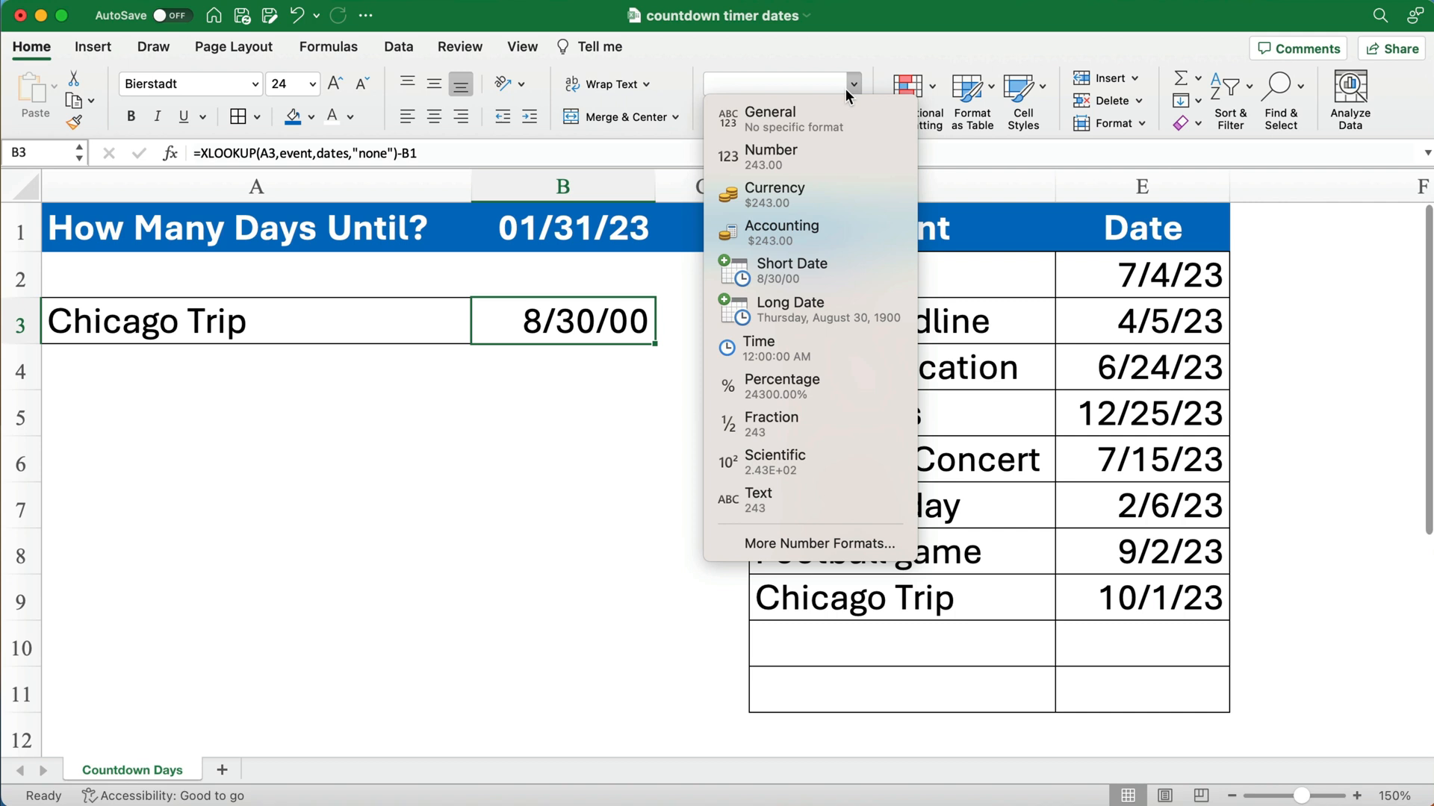
left_click(788, 121)
left_click(552, 406)
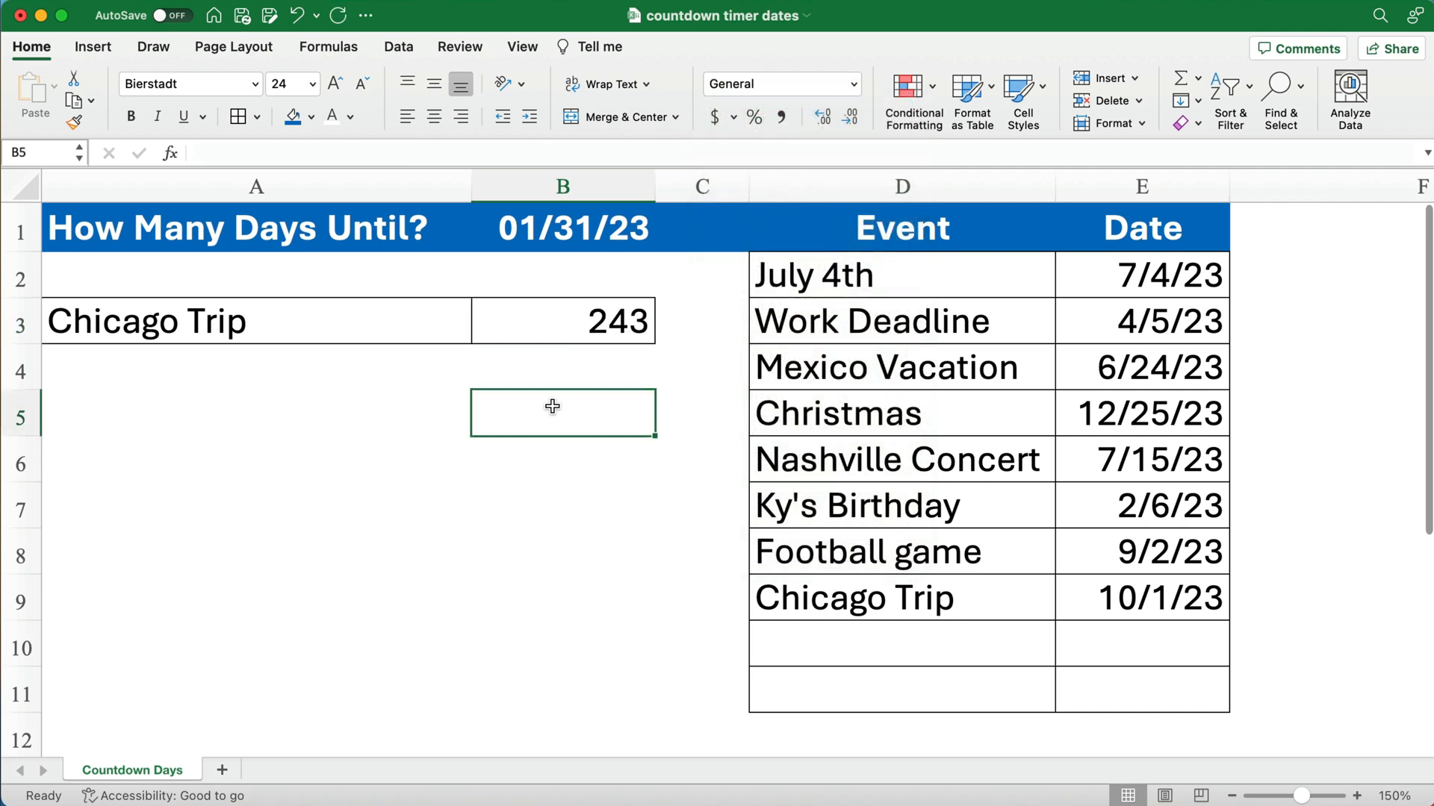
- Test the countdown by choosing July 4th in the A3 dropdown, and switch the choice to the birthday event
left_click(413, 326)
left_click(478, 334)
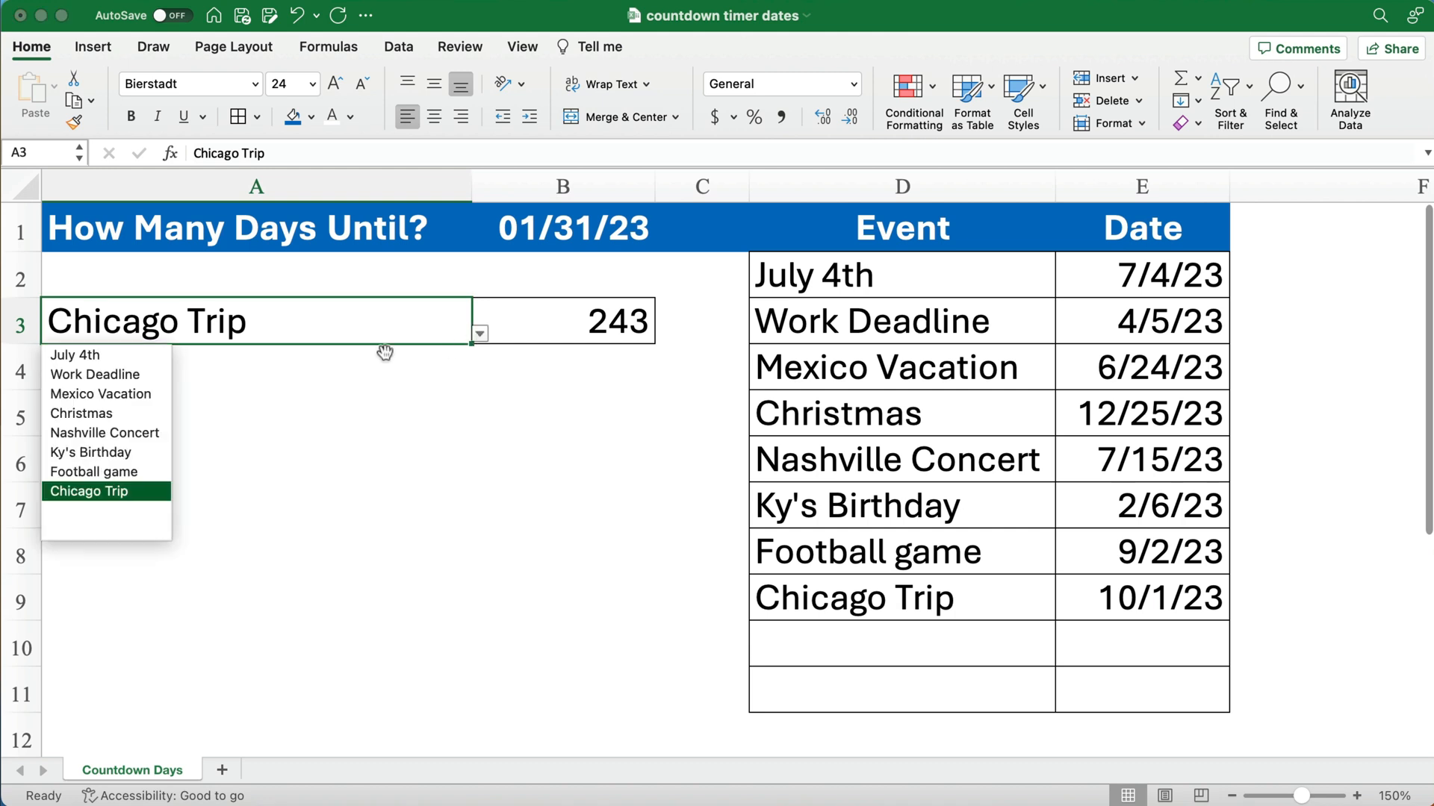
left_click(92, 351)
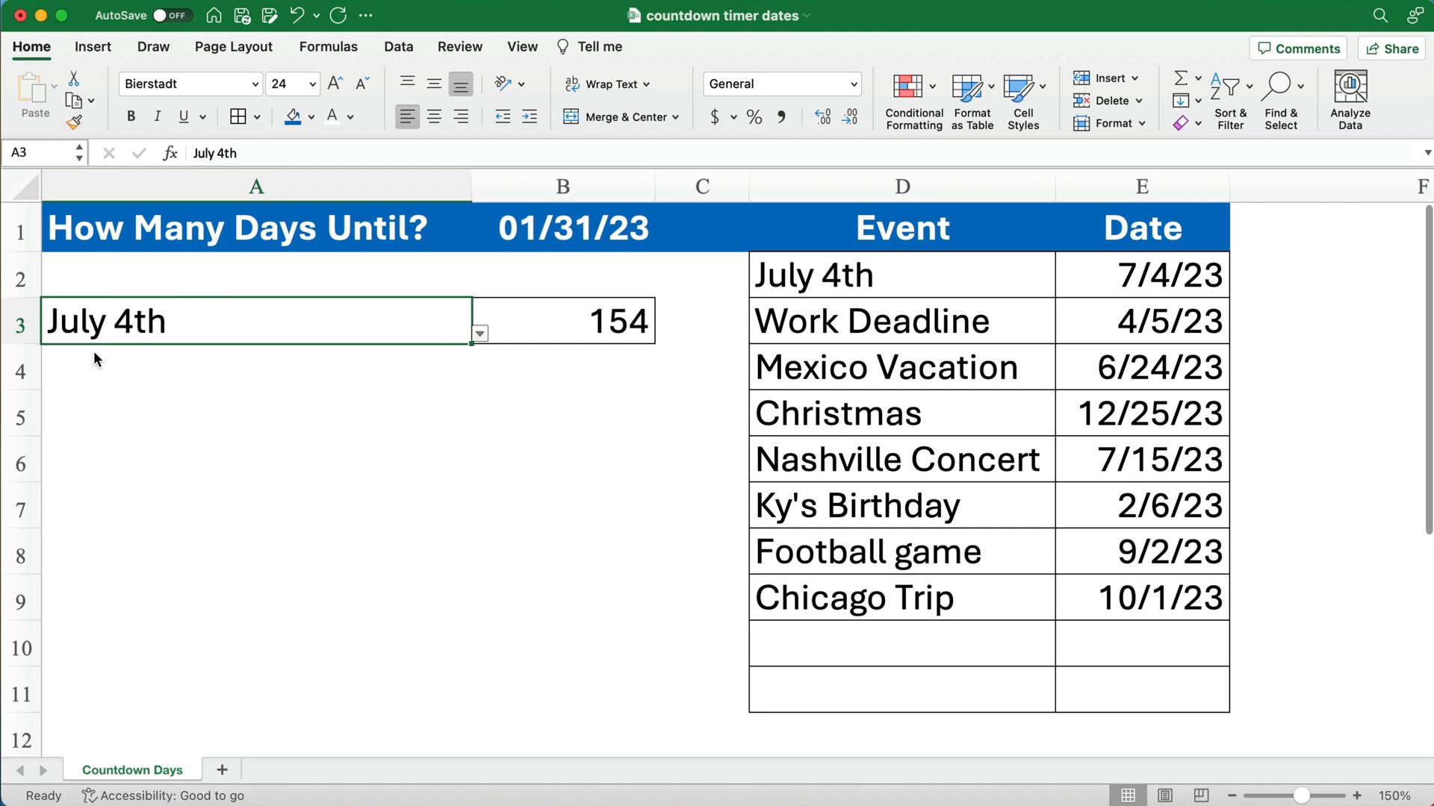
left_click(478, 334)
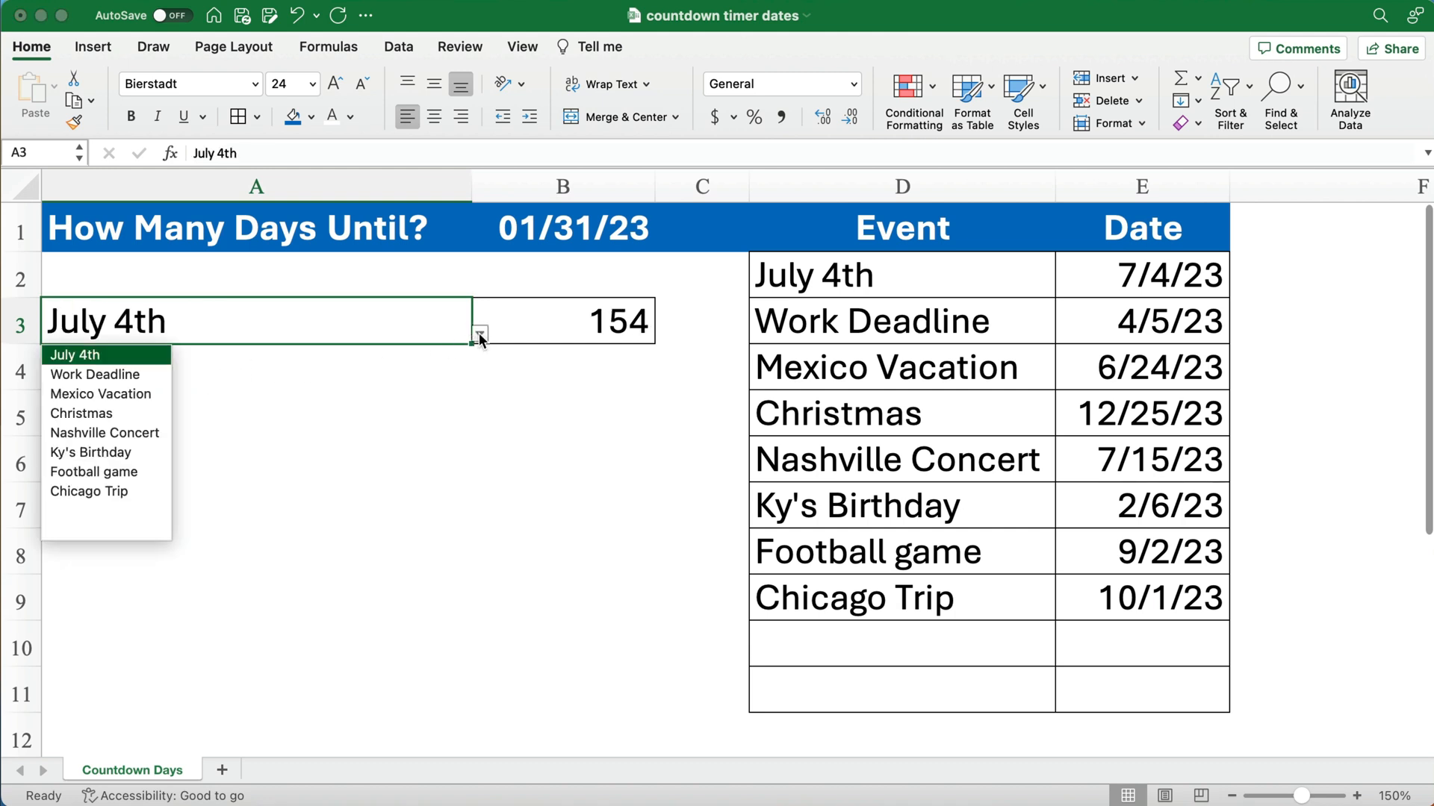
left_click(92, 451)
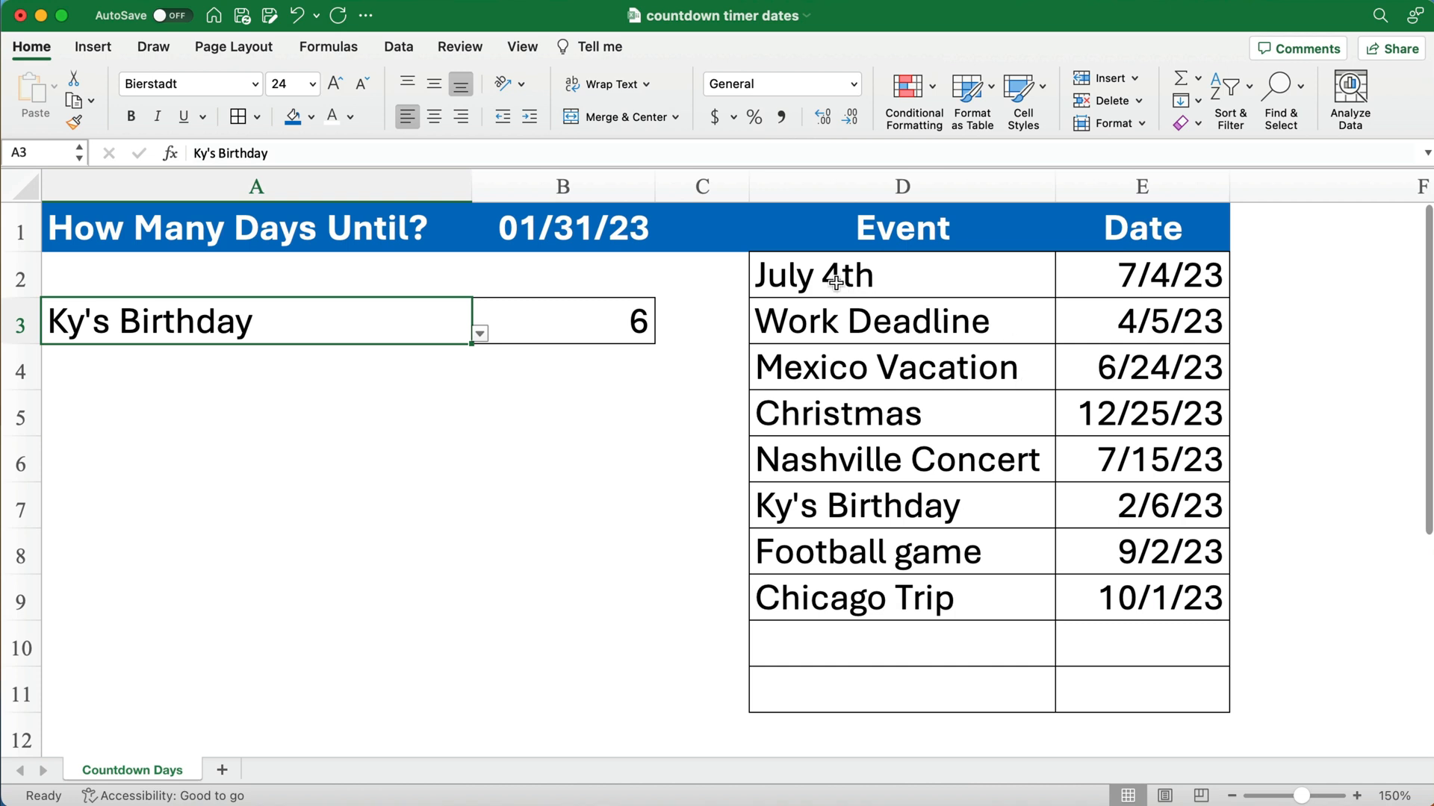
- Add a new event named Florida Trip in D10 with the date 3/22 in E10
left_click_drag(829, 278, 983, 351)
left_click(808, 640)
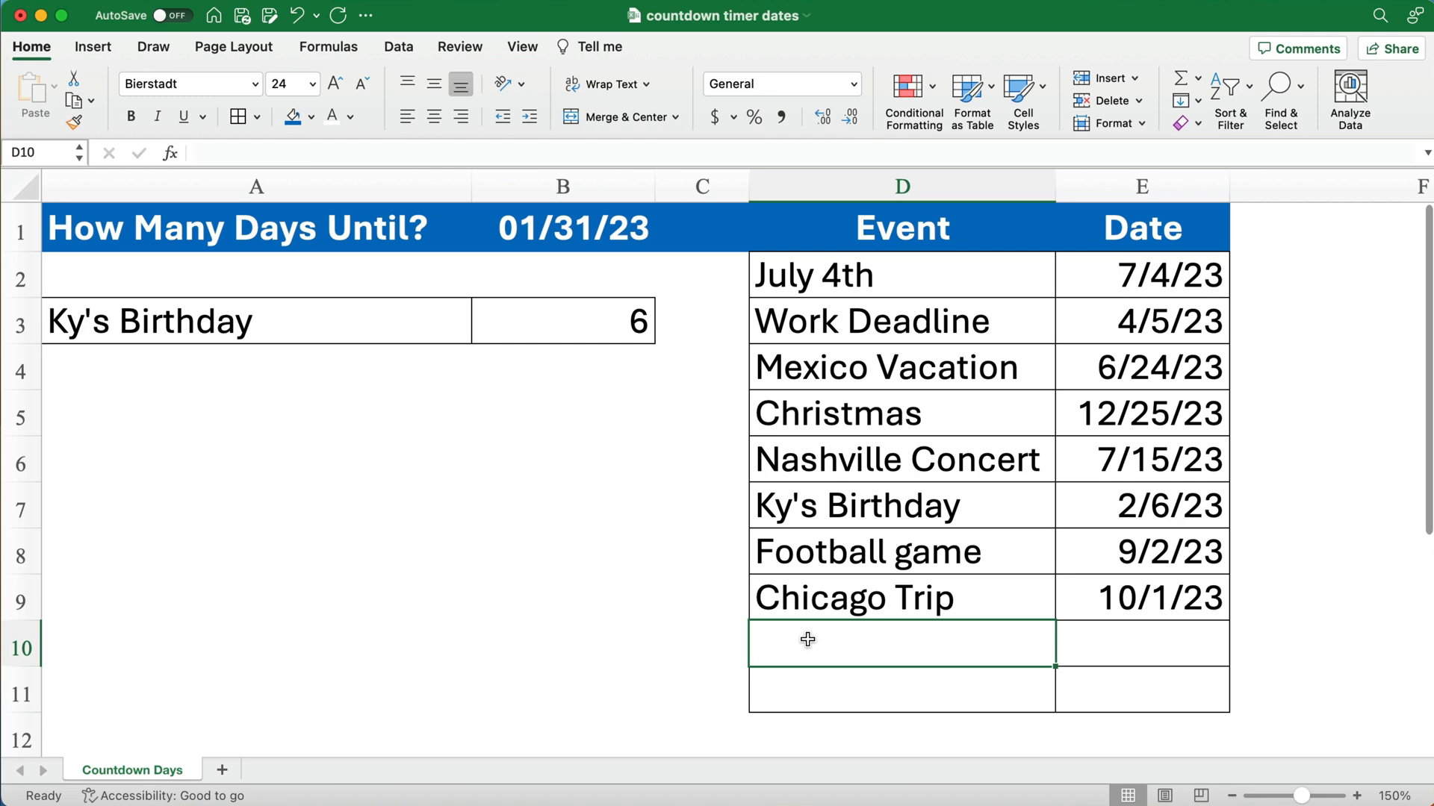
type("F")
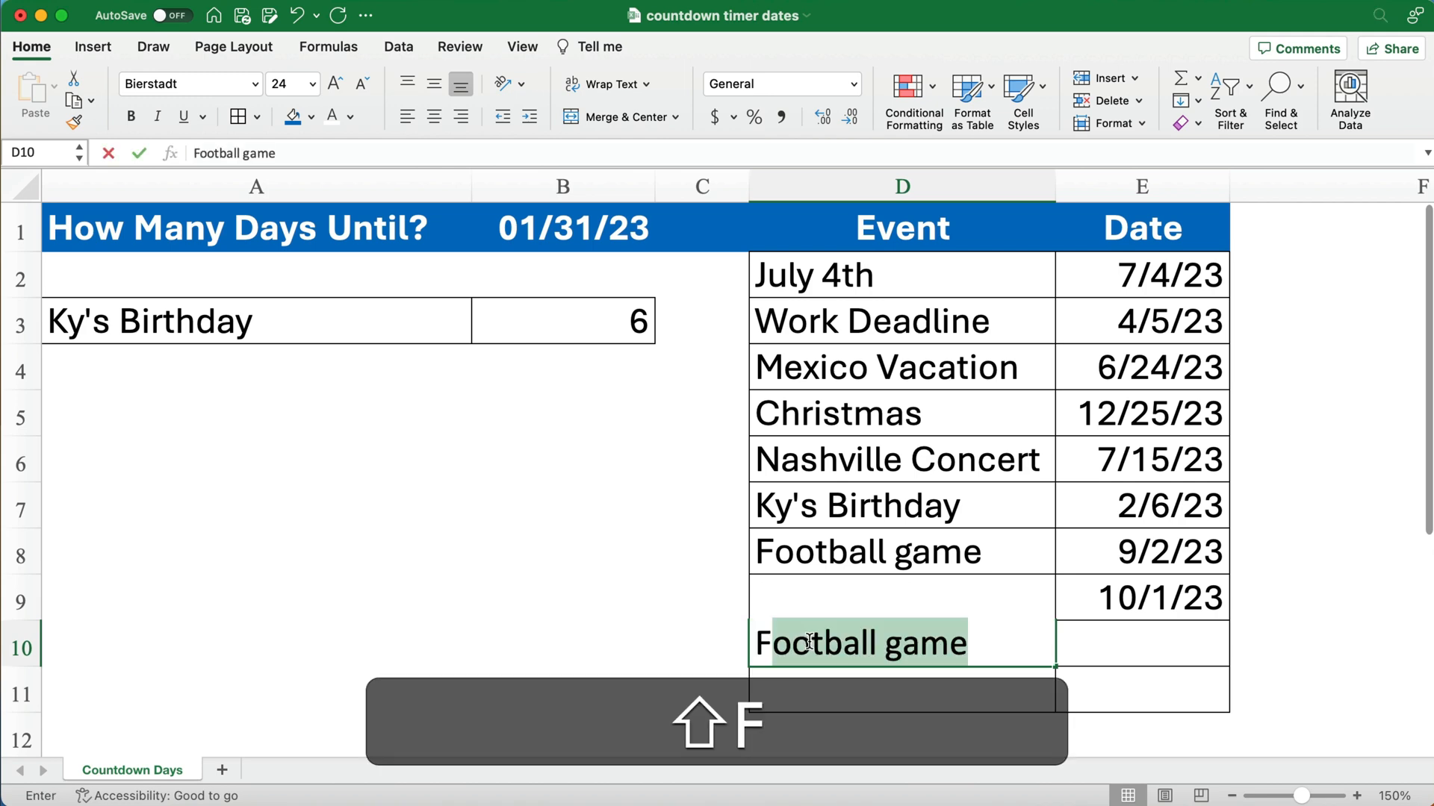
type("lorida Trip")
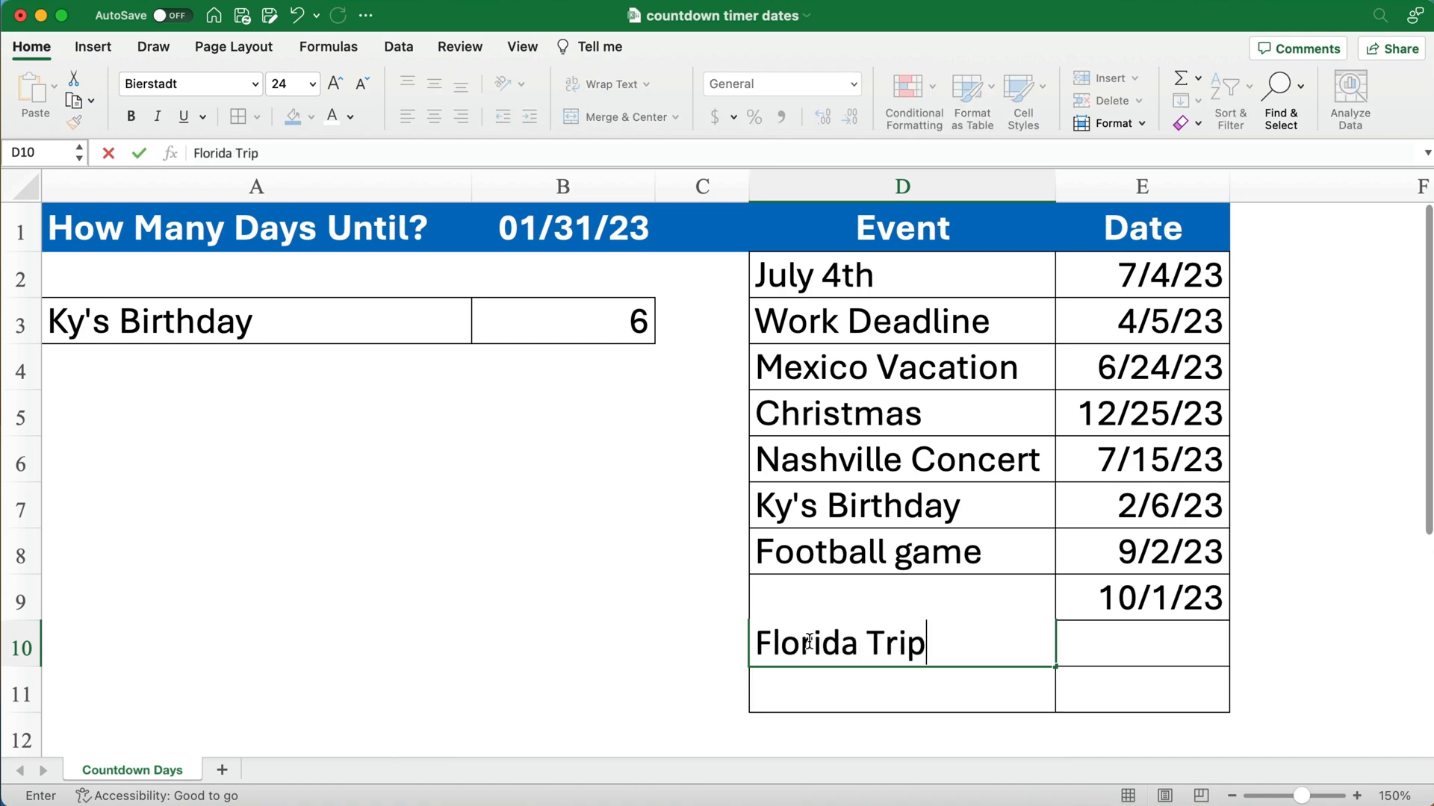
key("Return")
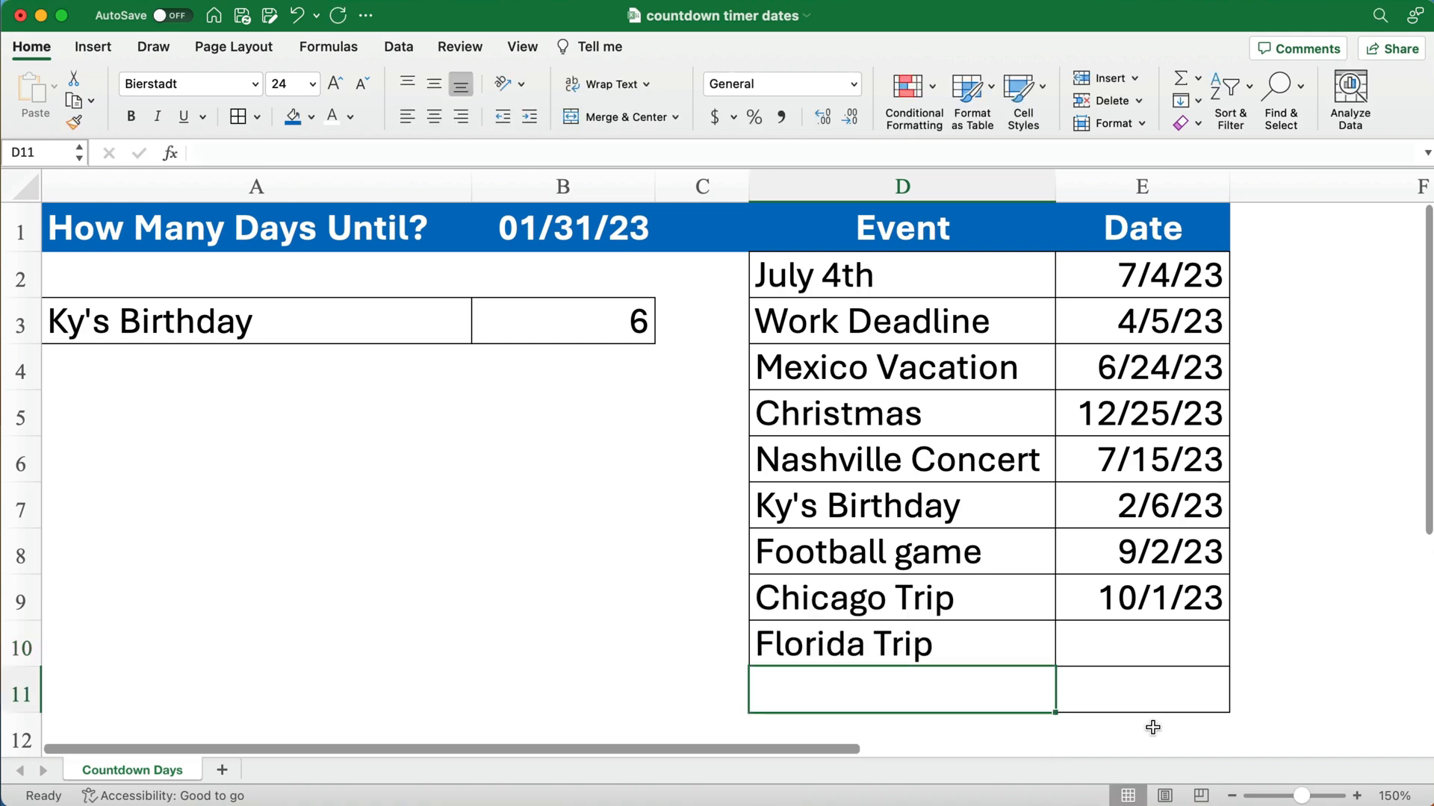
left_click(1150, 641)
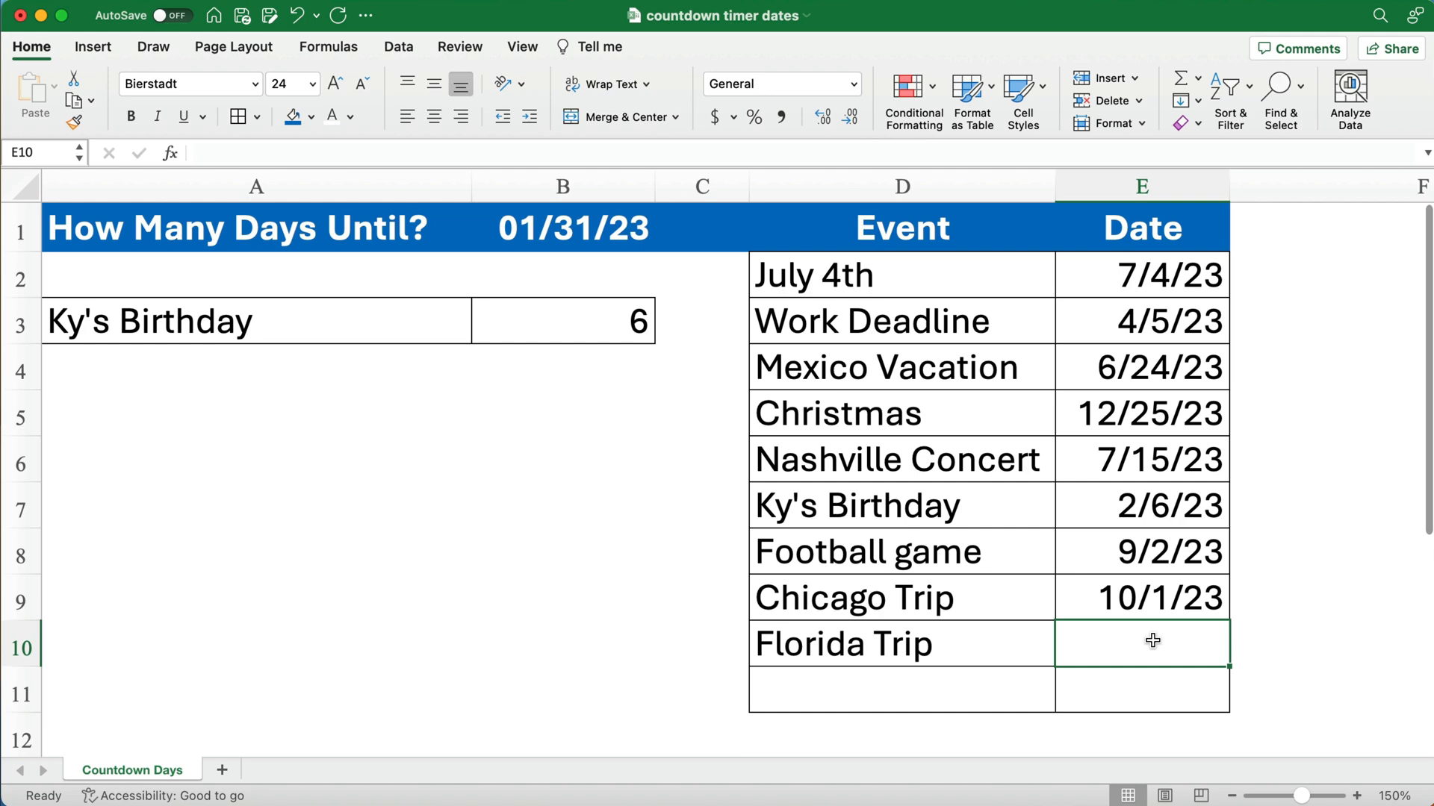
type("3/22")
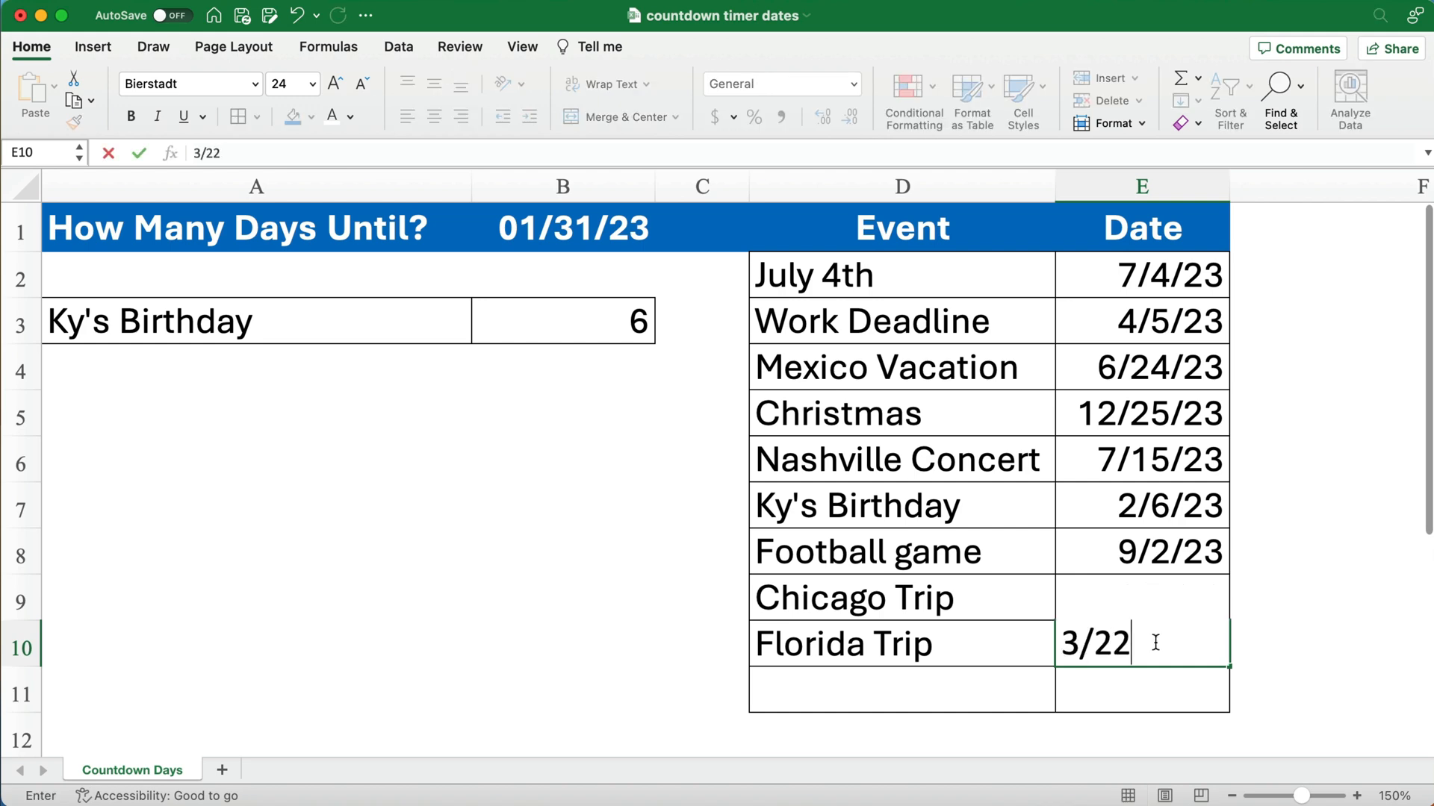
key("Return")
- Apply the Short Date format to the date cells E2:E11
left_click(1155, 648)
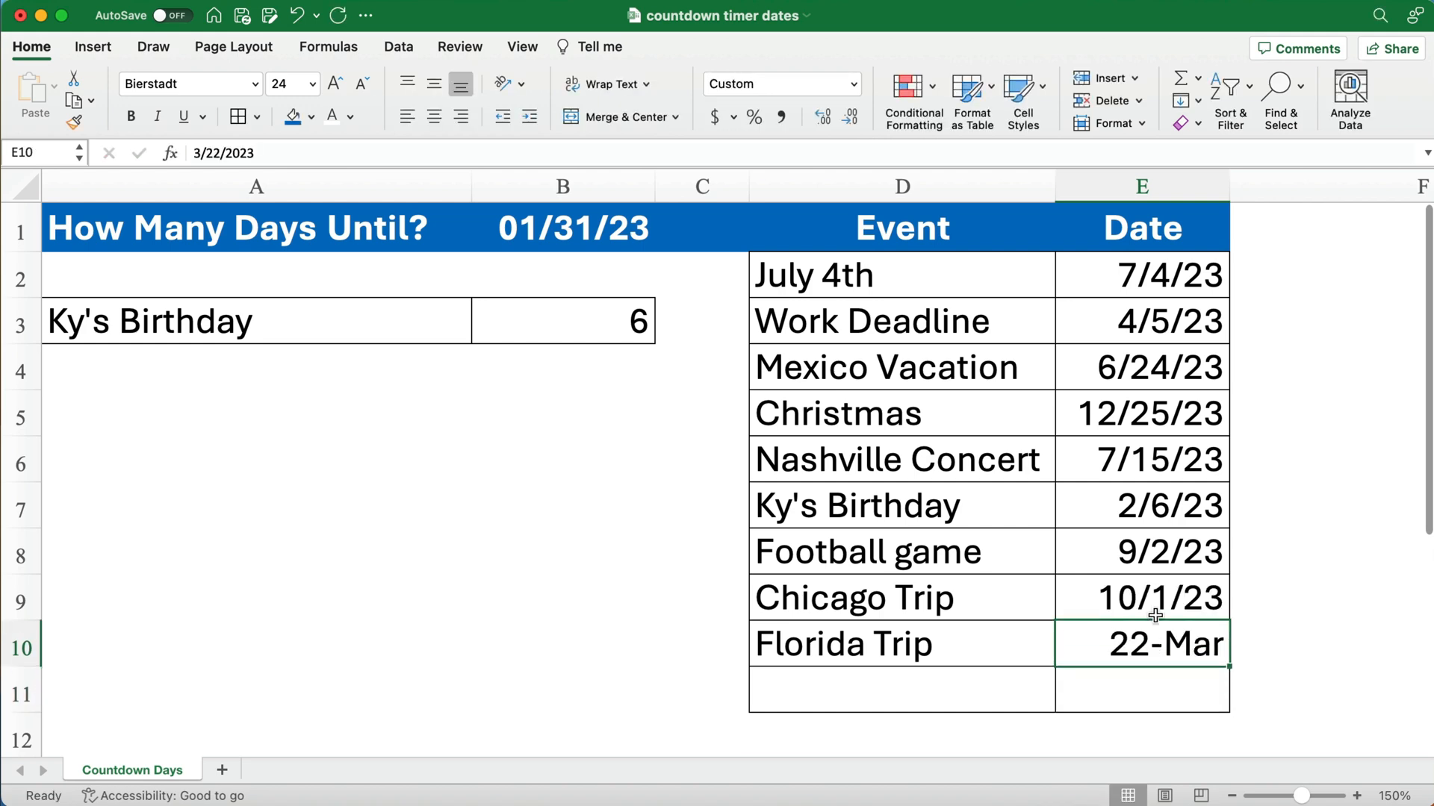
left_click_drag(1115, 285, 1130, 690)
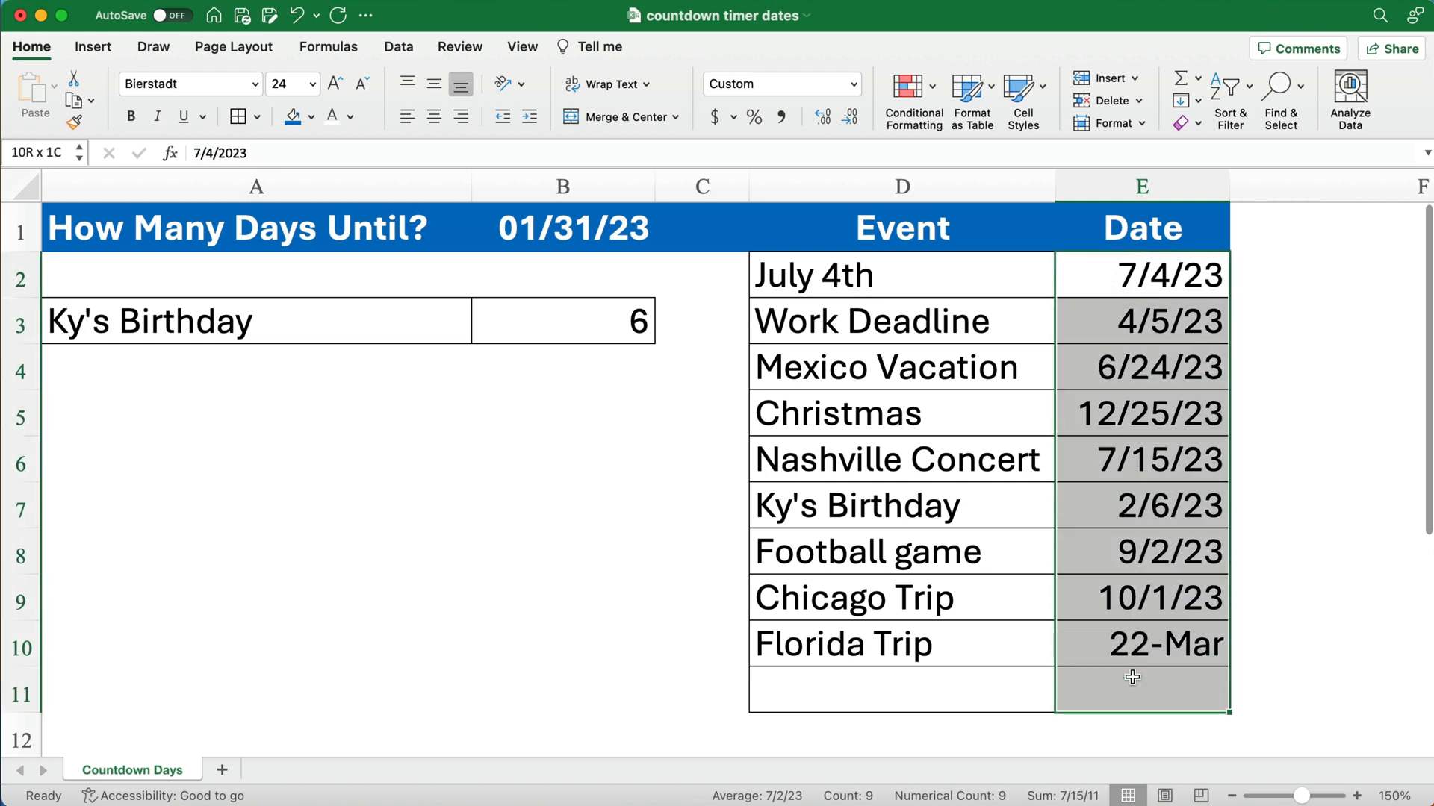
left_click(850, 85)
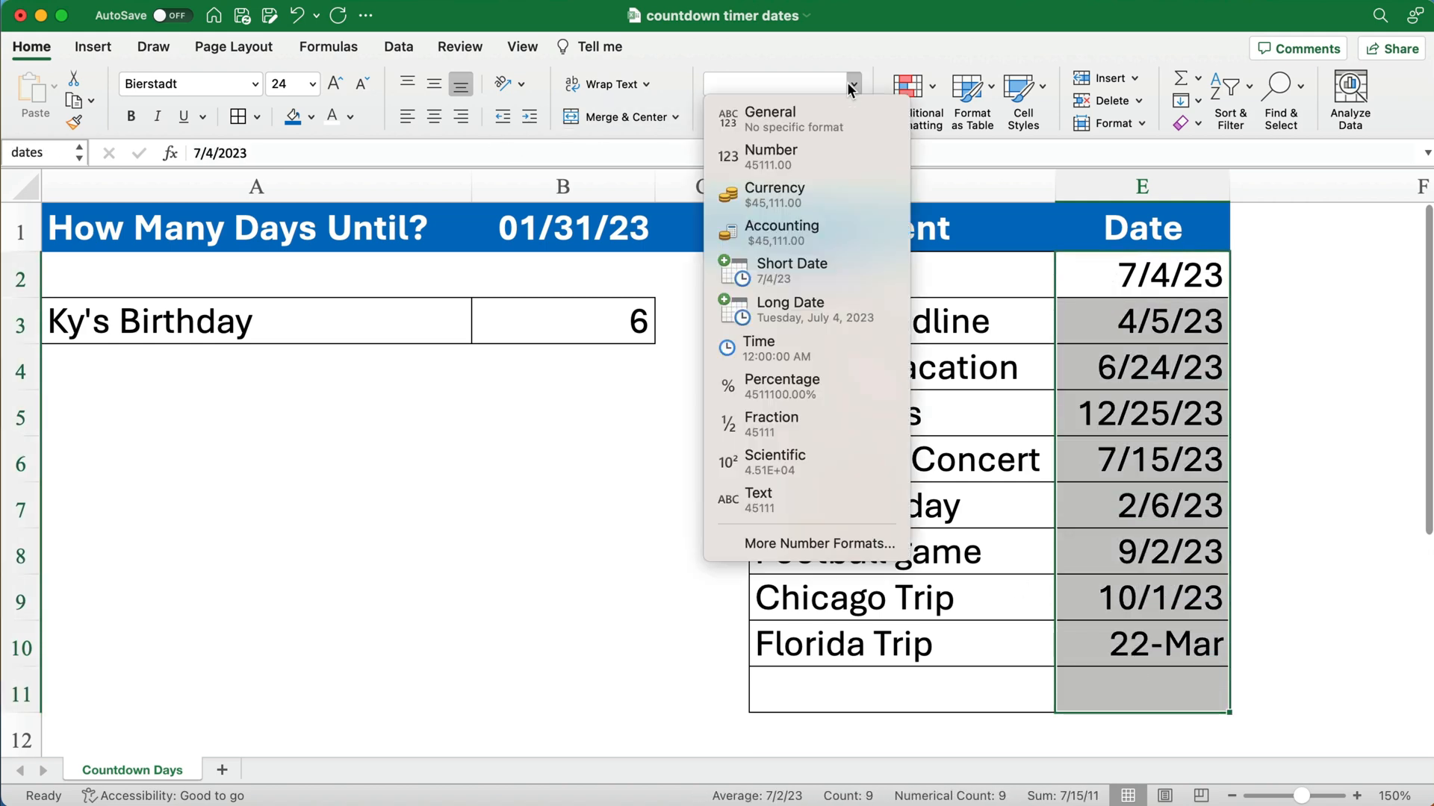
left_click(774, 277)
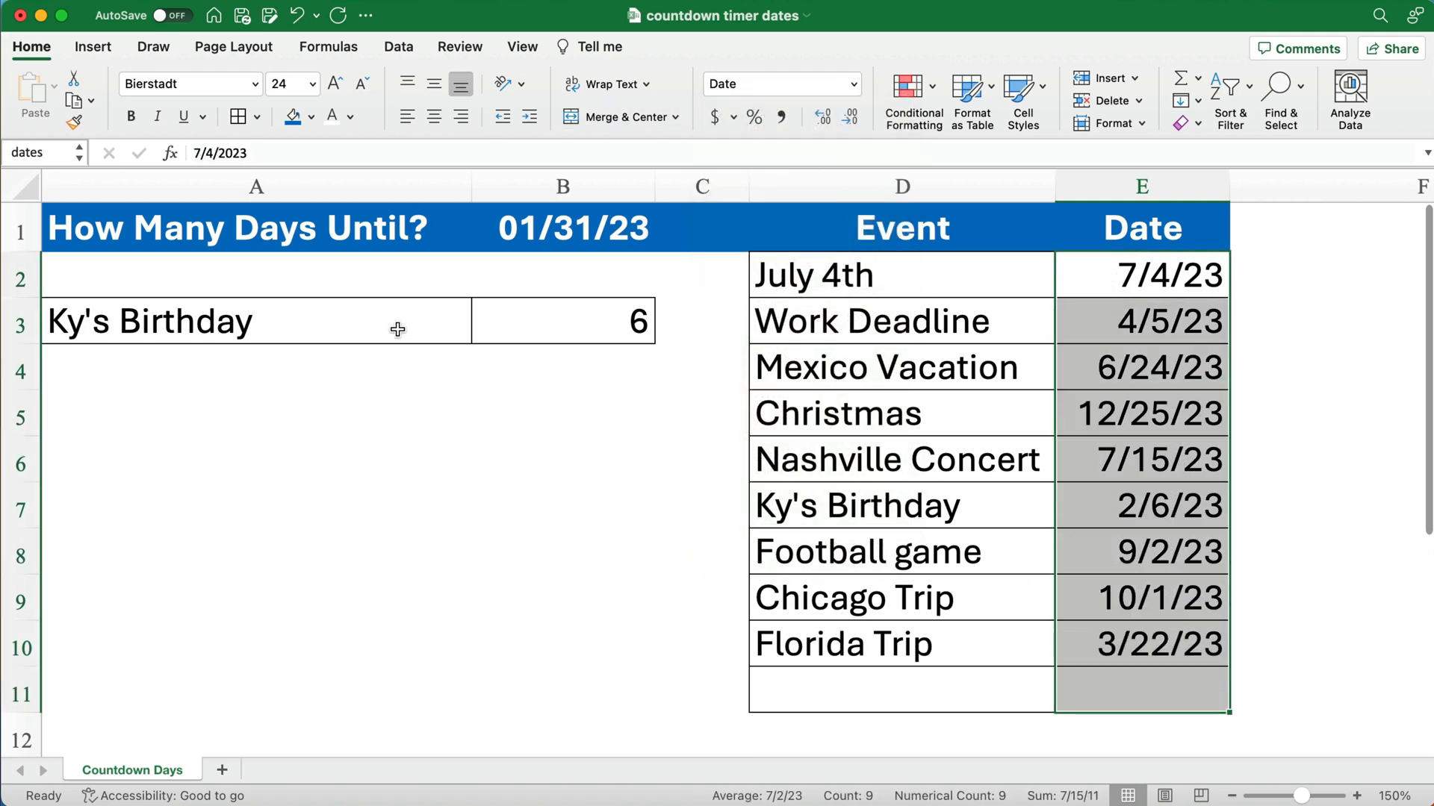
- Test the extended list by choosing Florida Trip in the A3 dropdown
left_click(320, 329)
left_click(479, 334)
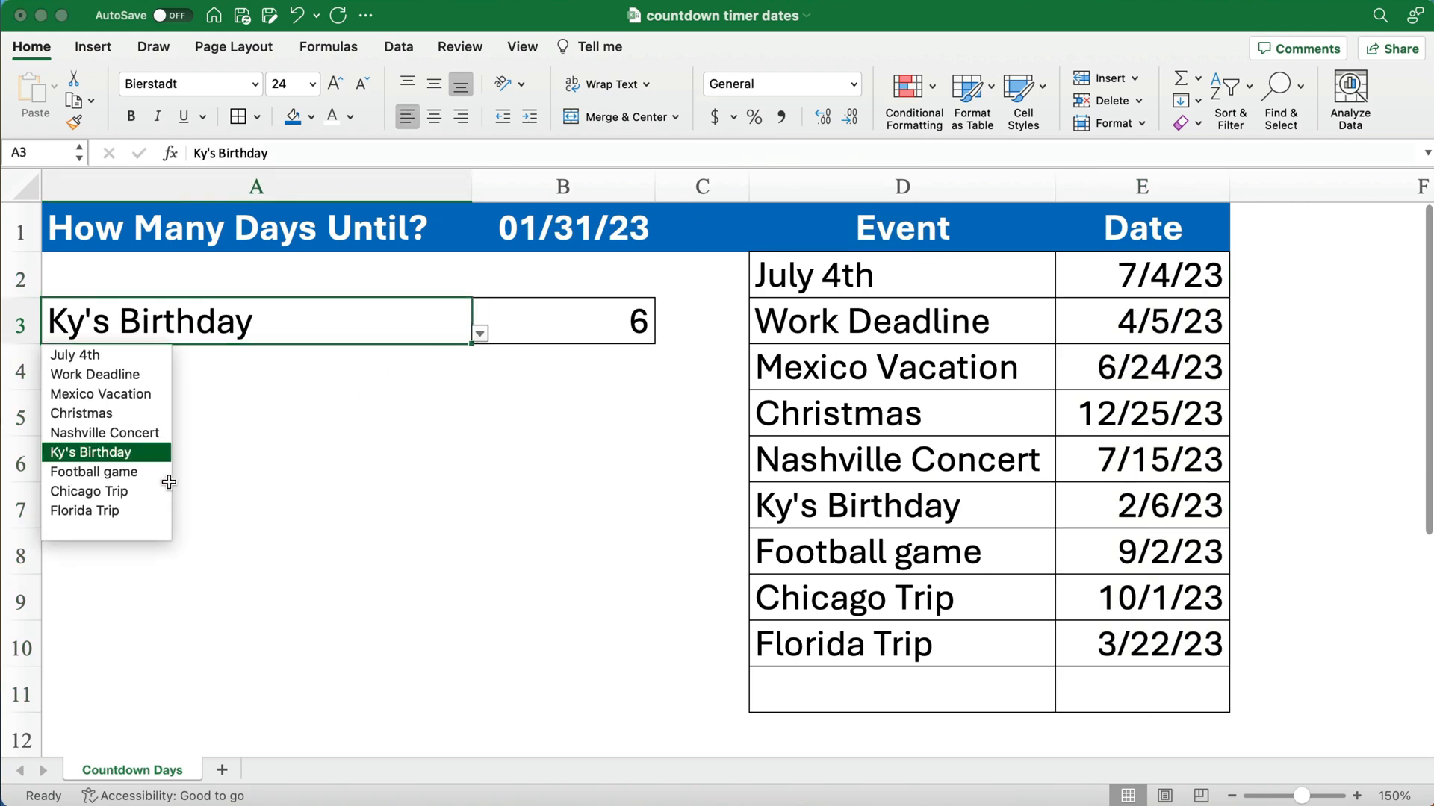
left_click(110, 514)
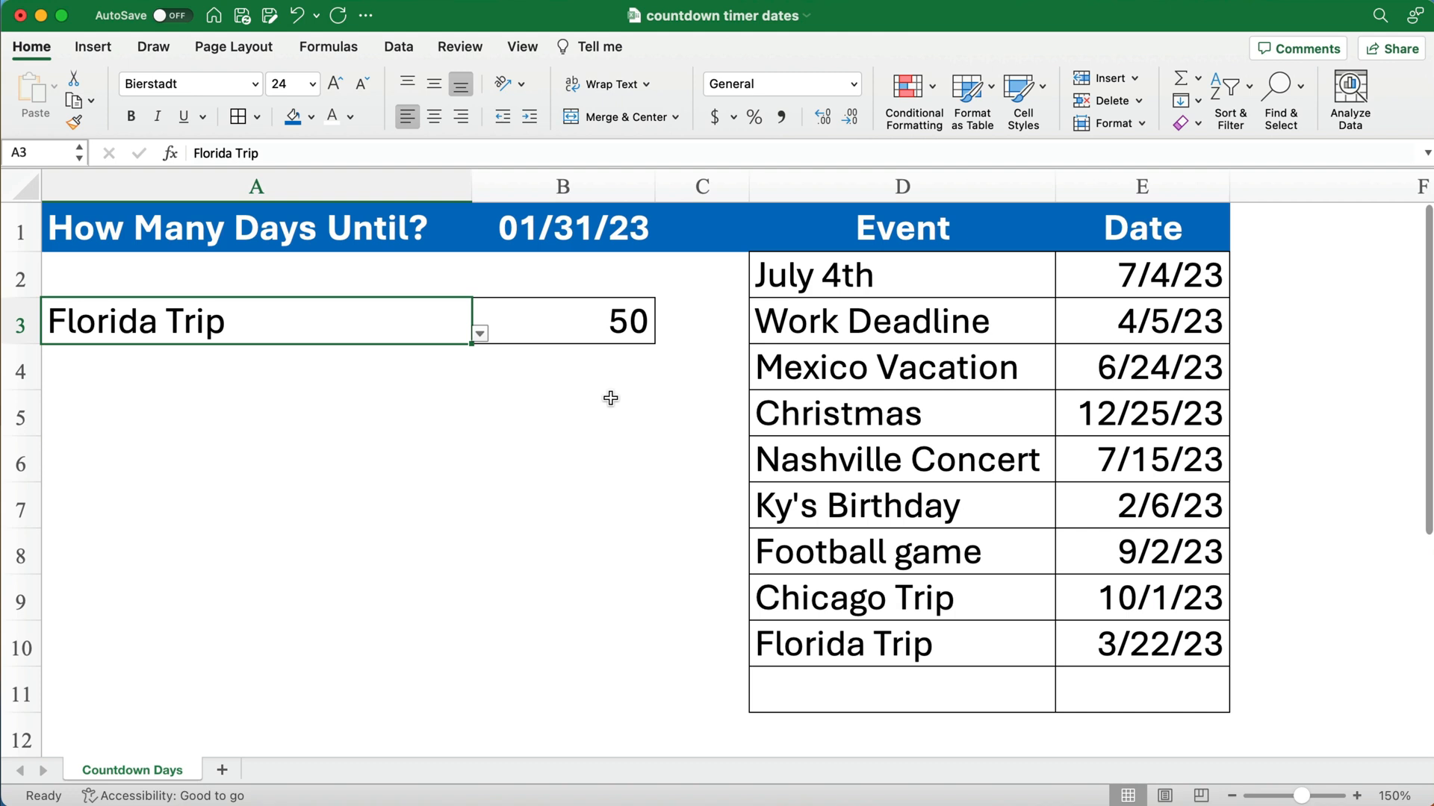
- Add filters to the event table D1:E11 and sort it by the Event column in ascending order
left_click_drag(846, 229, 1098, 695)
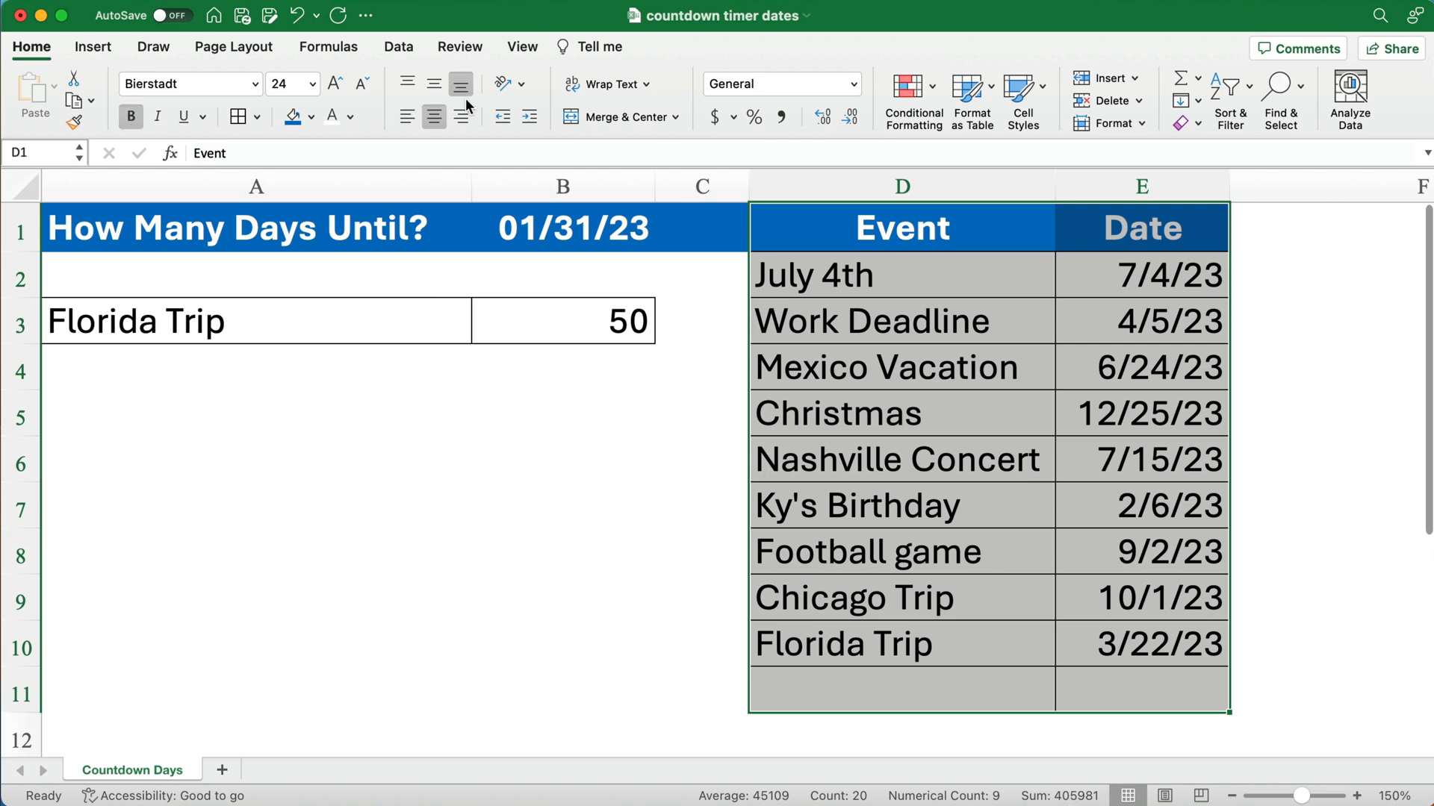
left_click(398, 47)
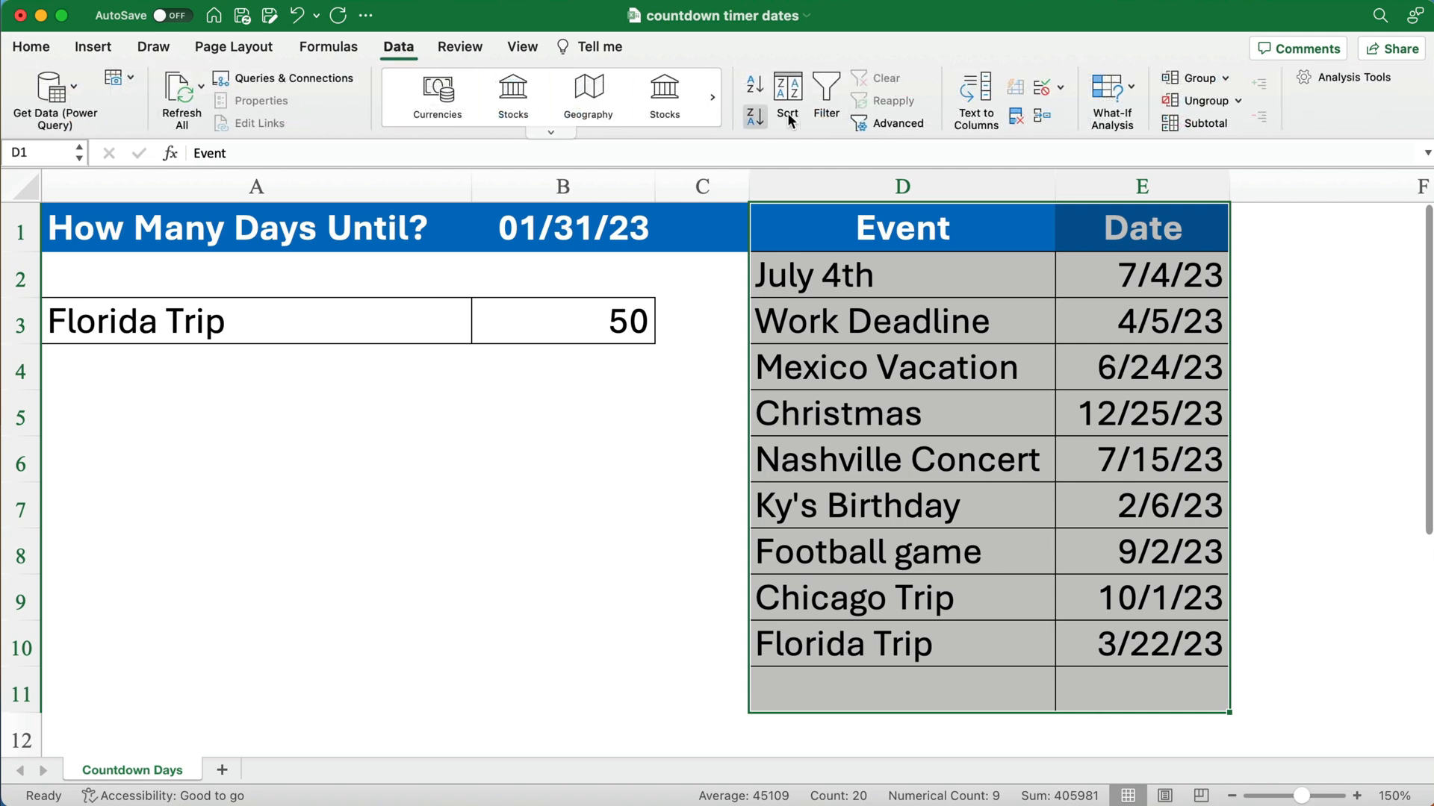
left_click(820, 92)
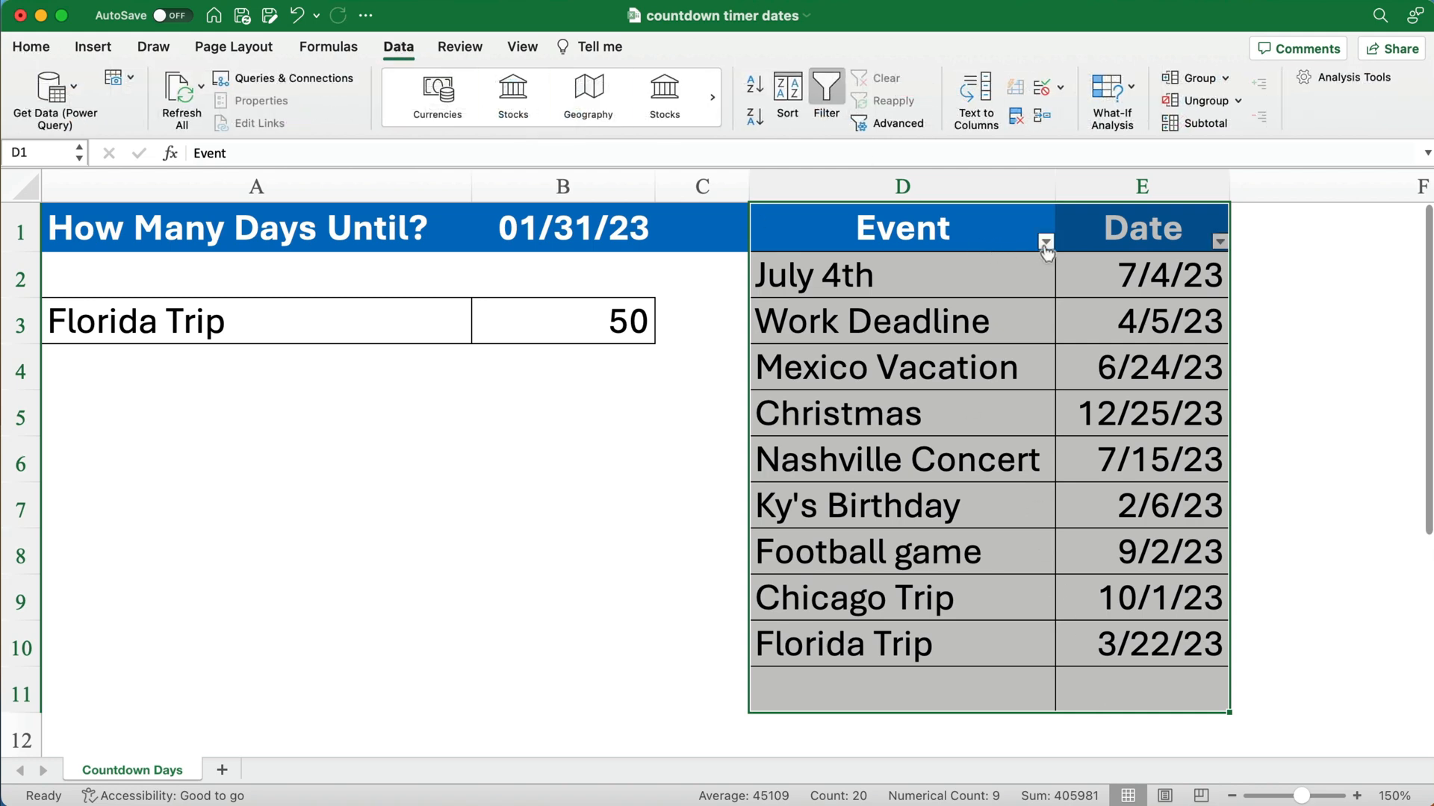
left_click(1045, 241)
left_click(1097, 314)
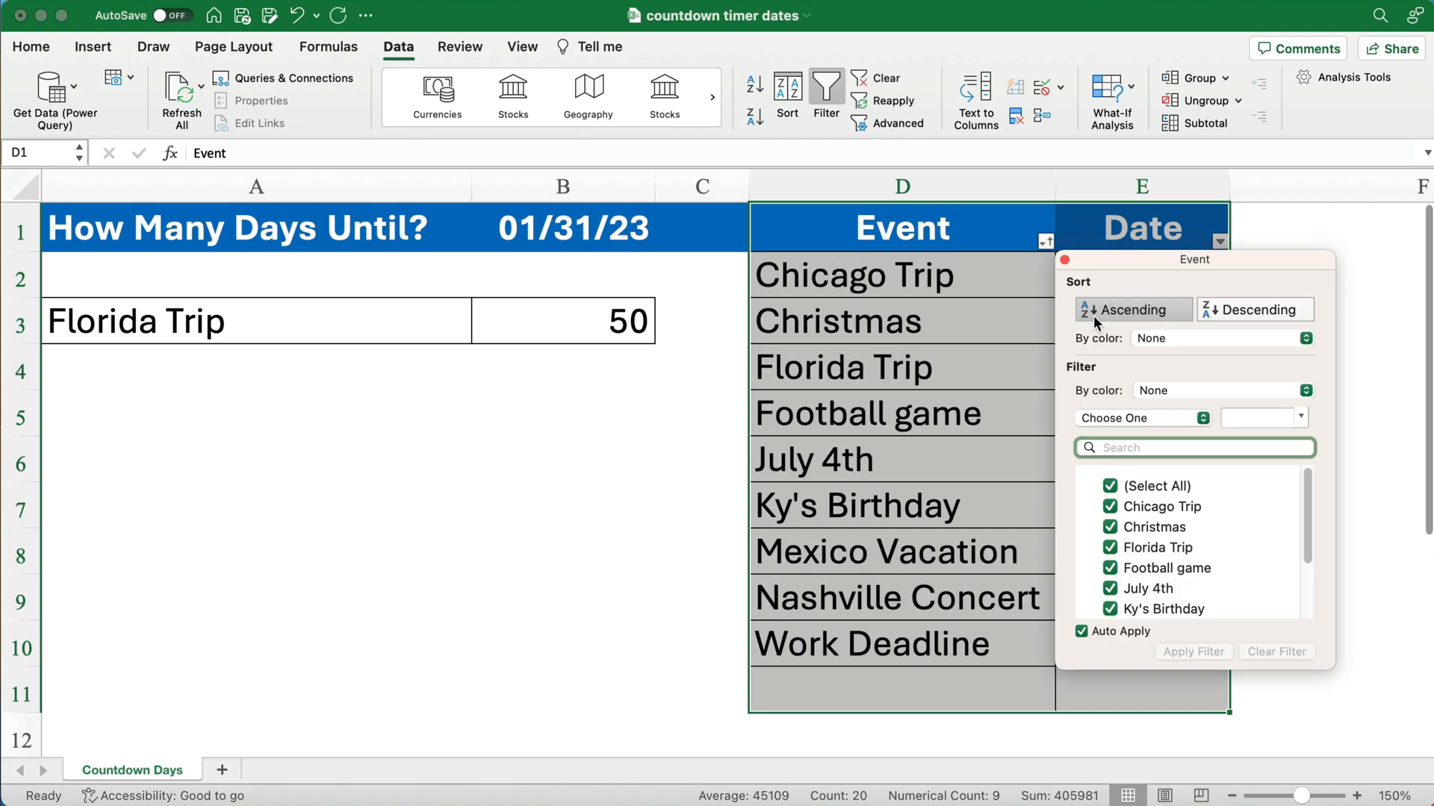
left_click(1064, 260)
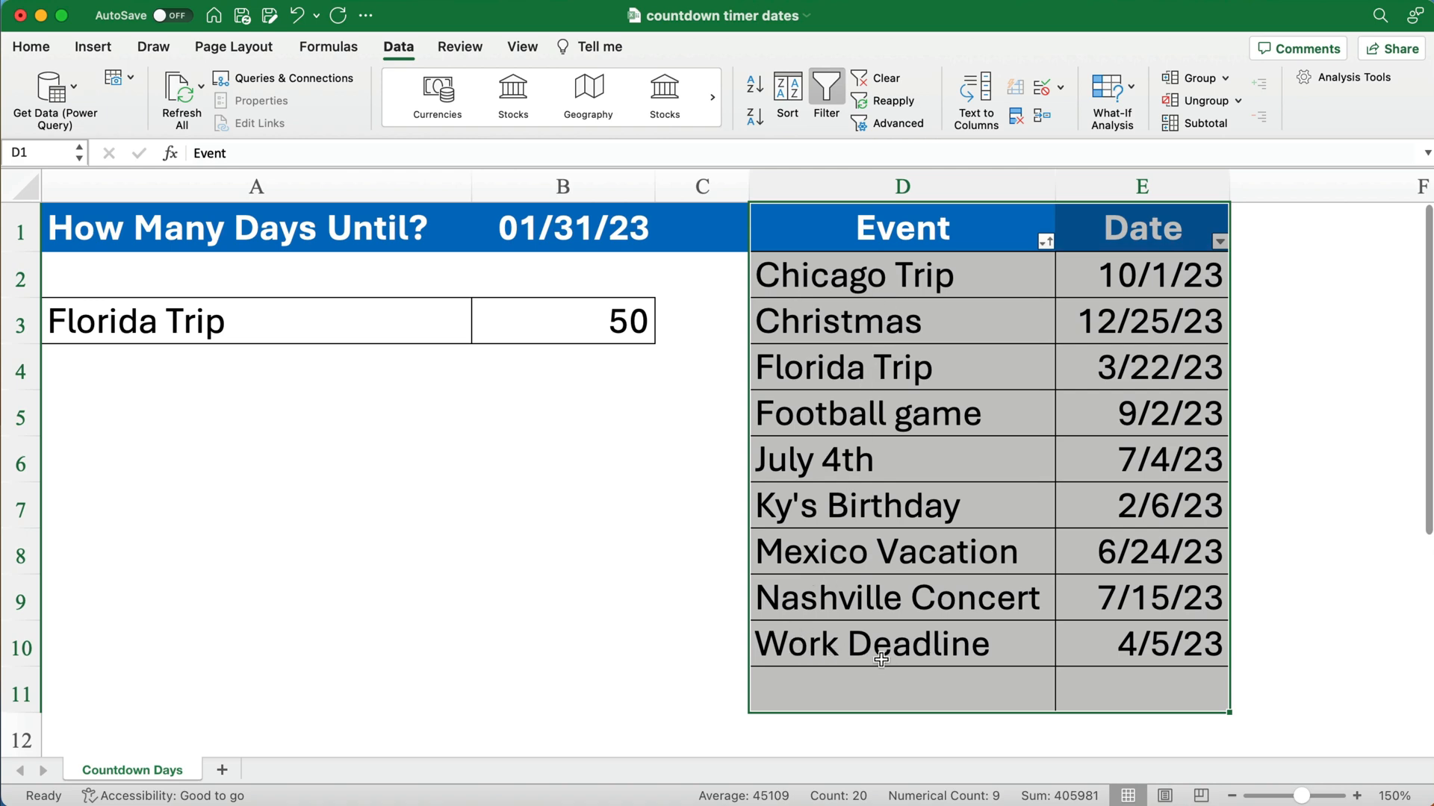
- Check the order of the events in the A3 dropdown list without choosing another event
left_click(412, 314)
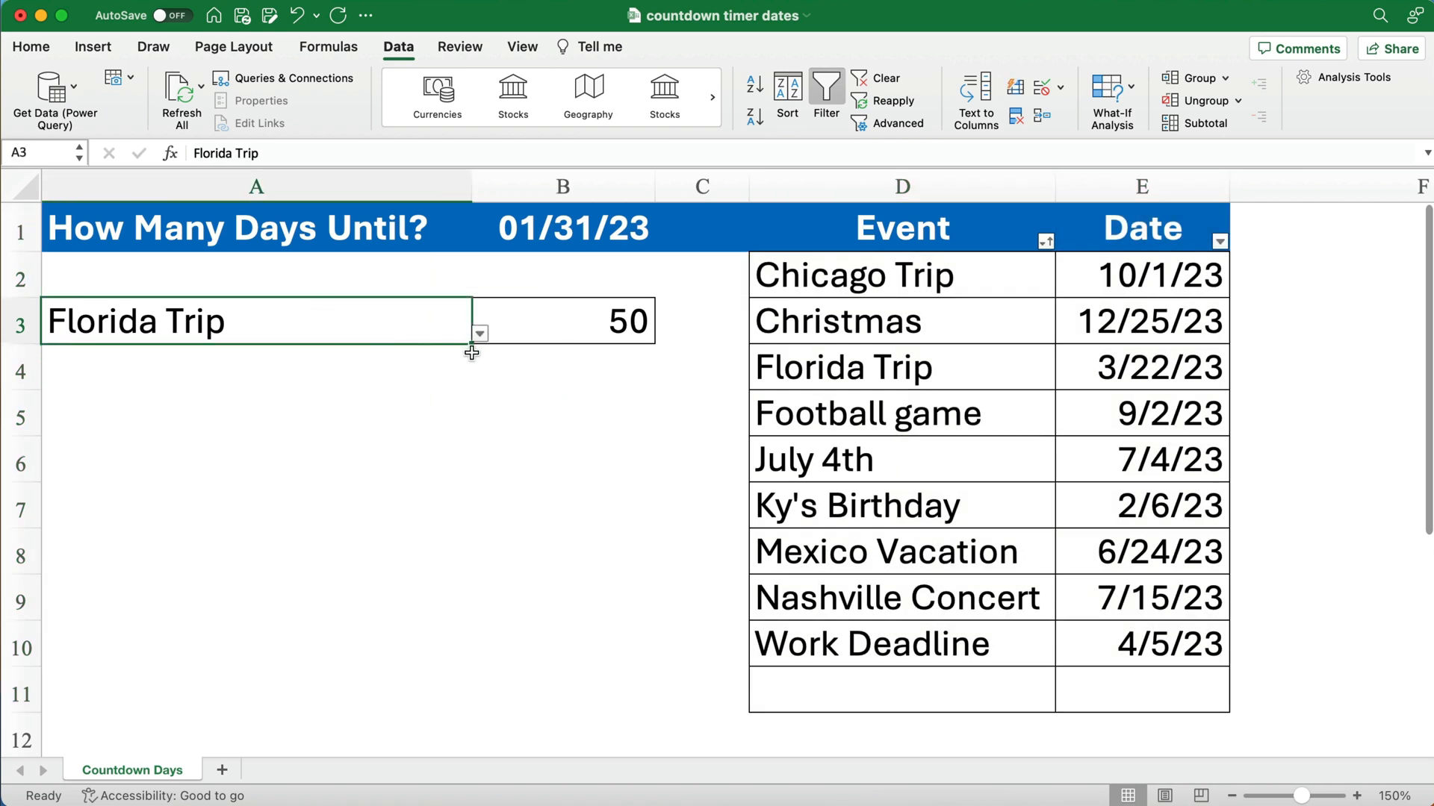
left_click(480, 338)
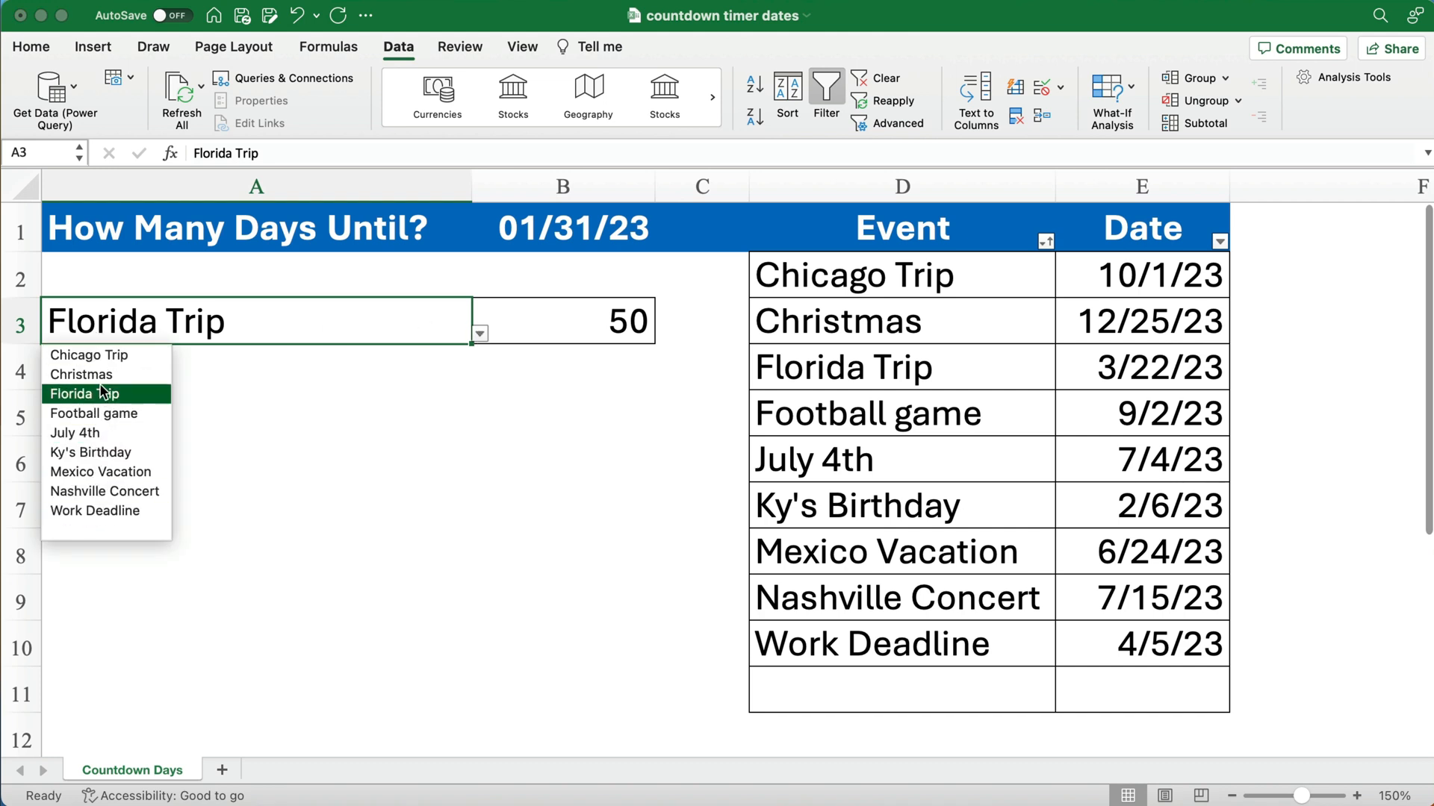
key("Escape")
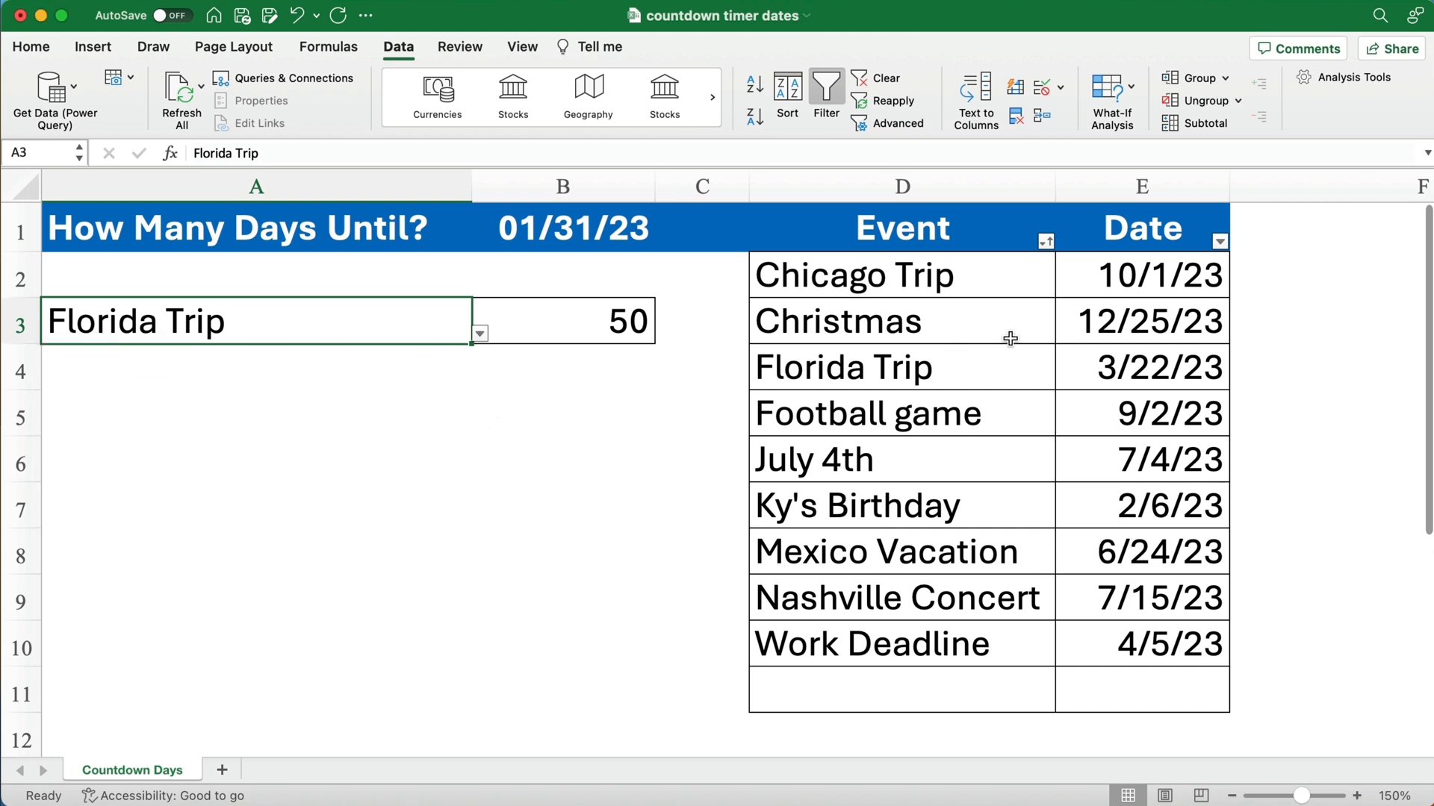
- Sort the event table by the Date column in ascending order
left_click(1097, 281)
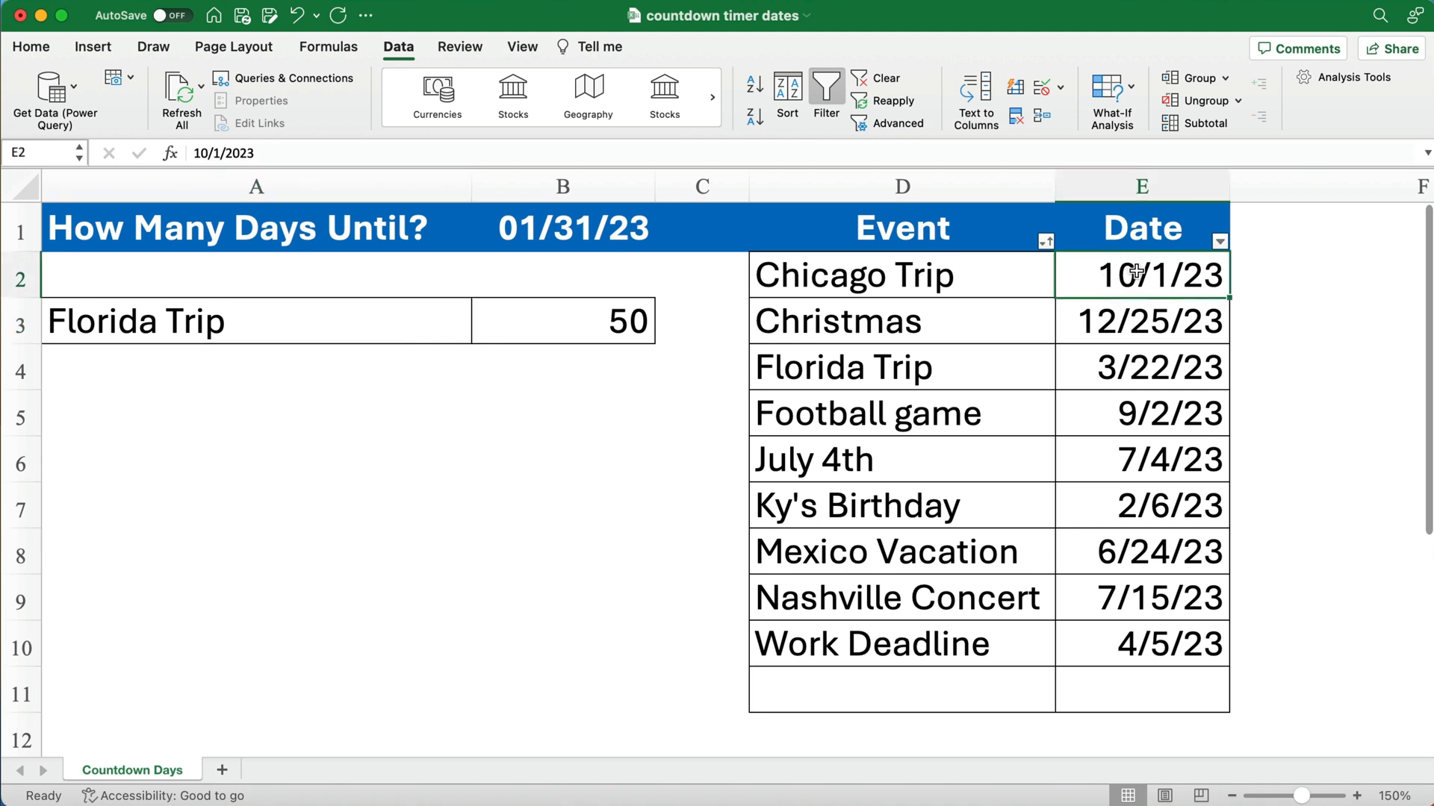
left_click(1219, 241)
left_click(1005, 311)
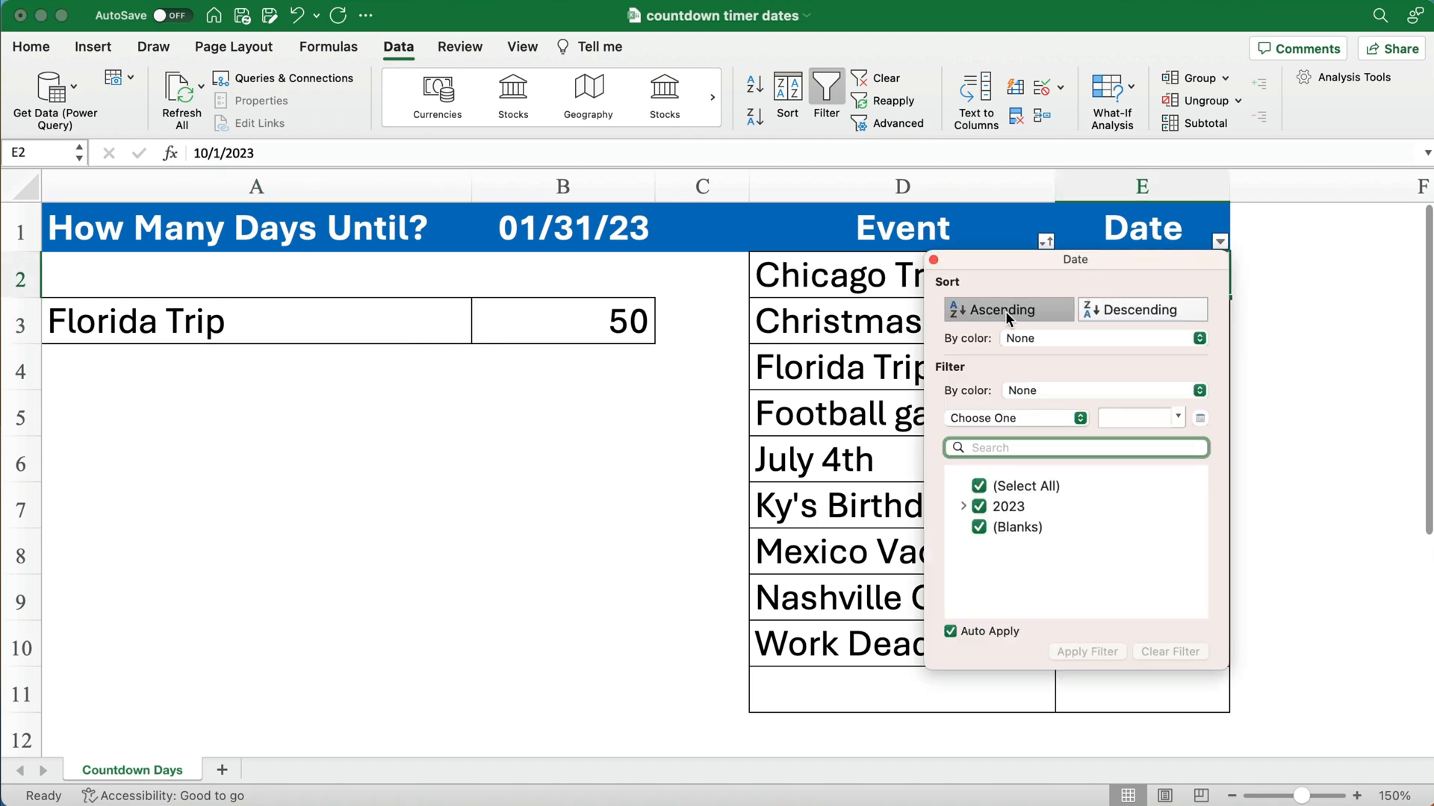
left_click(934, 259)
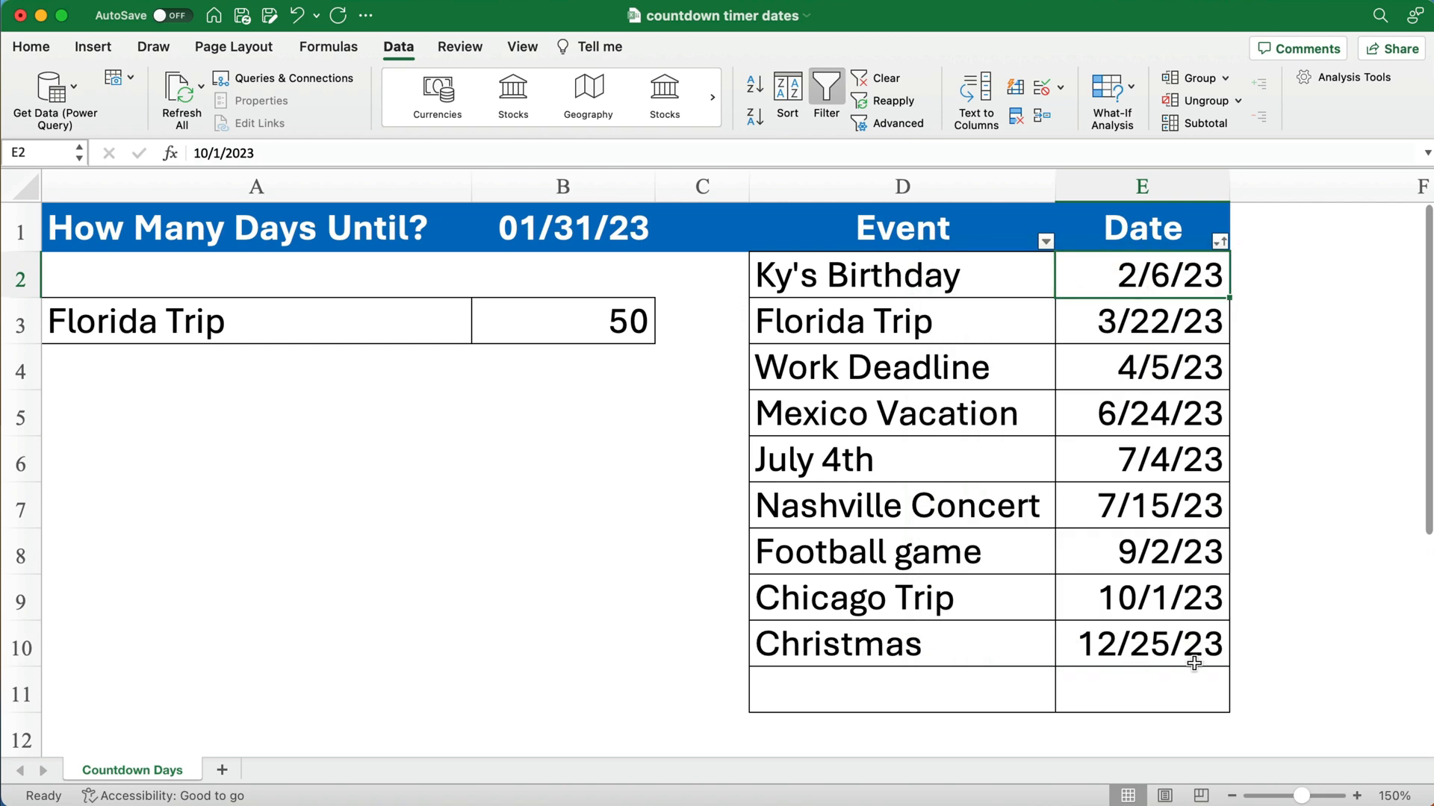
- Test the date-sorted A3 dropdown by choosing the birthday event, and switch the choice to Florida Trip
left_click(358, 318)
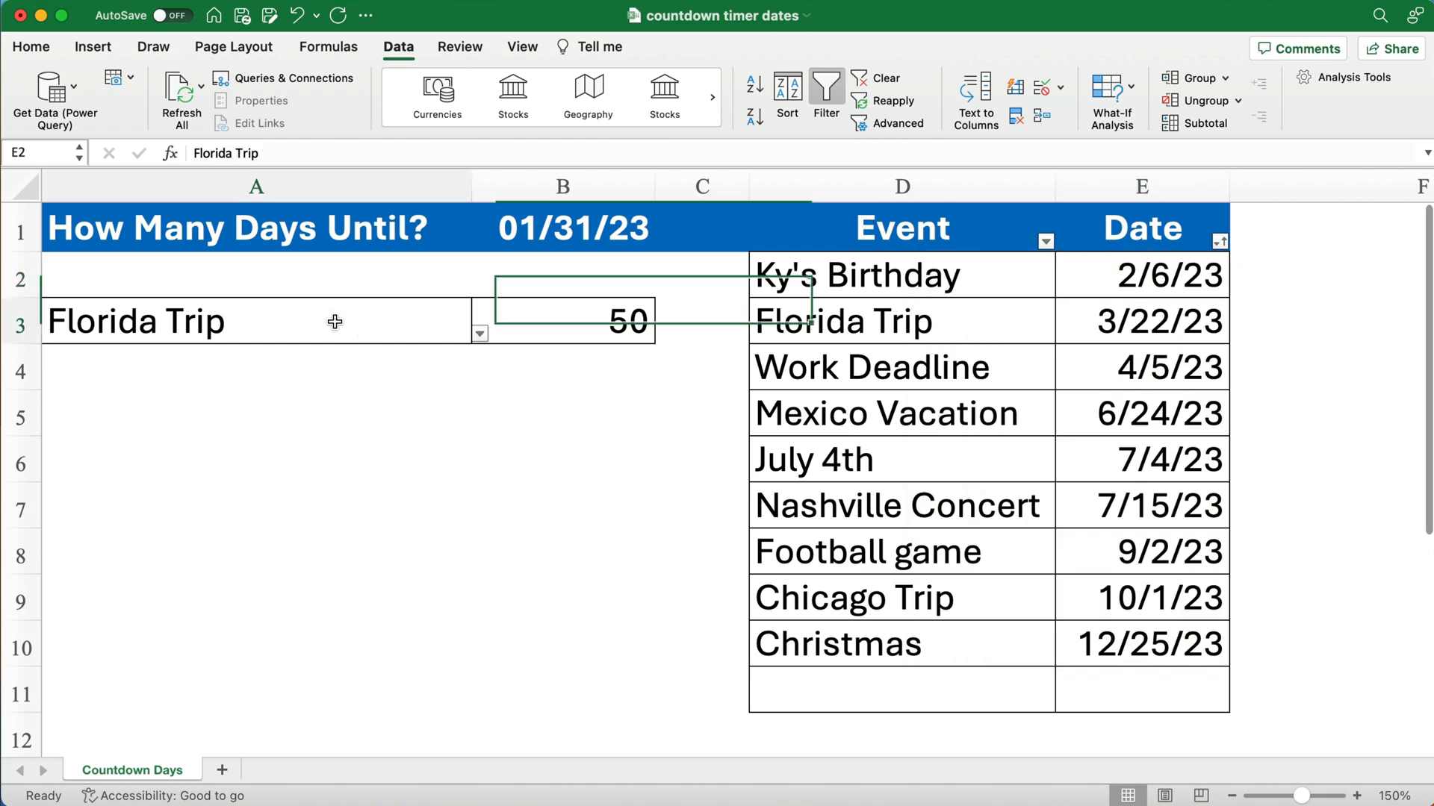
left_click(481, 336)
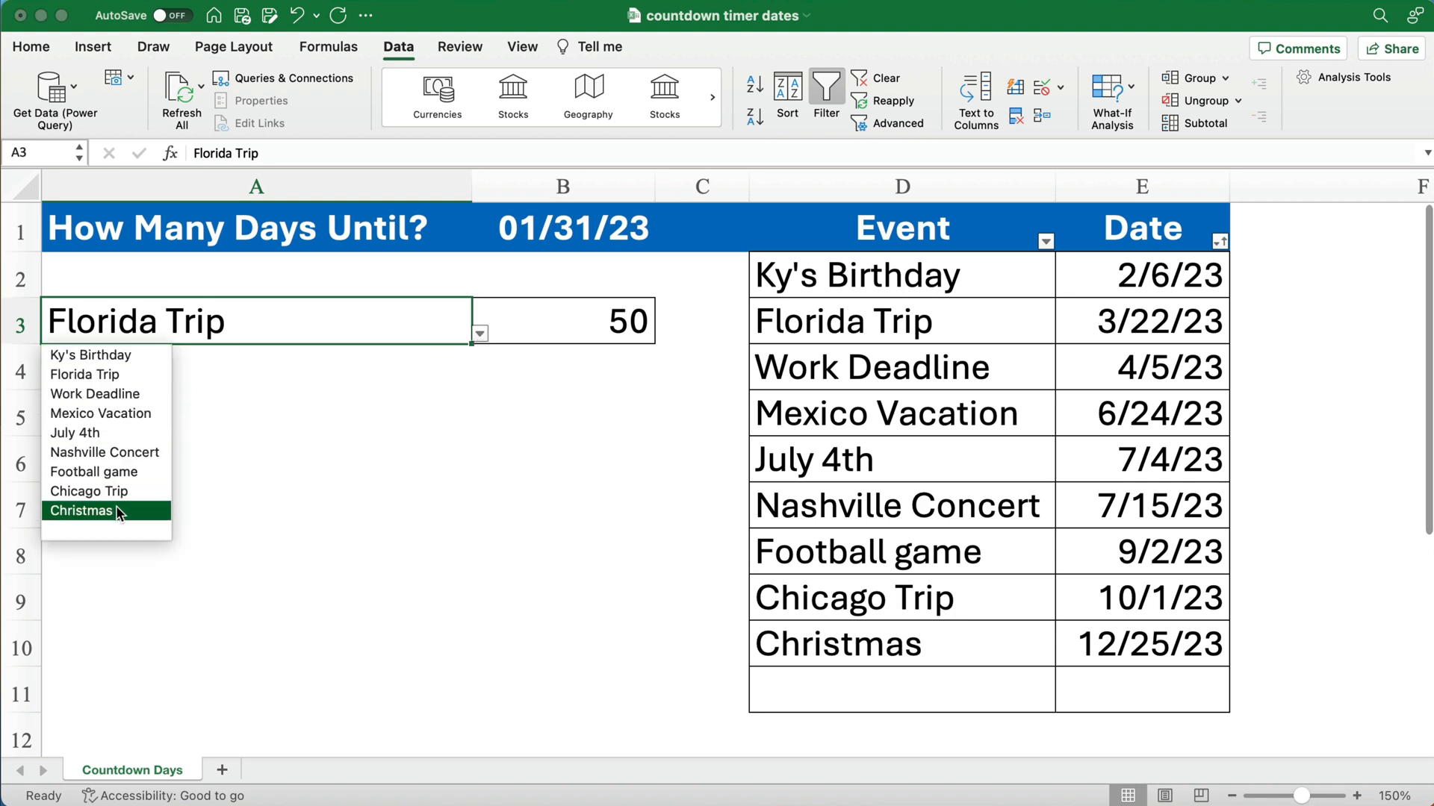
left_click(115, 358)
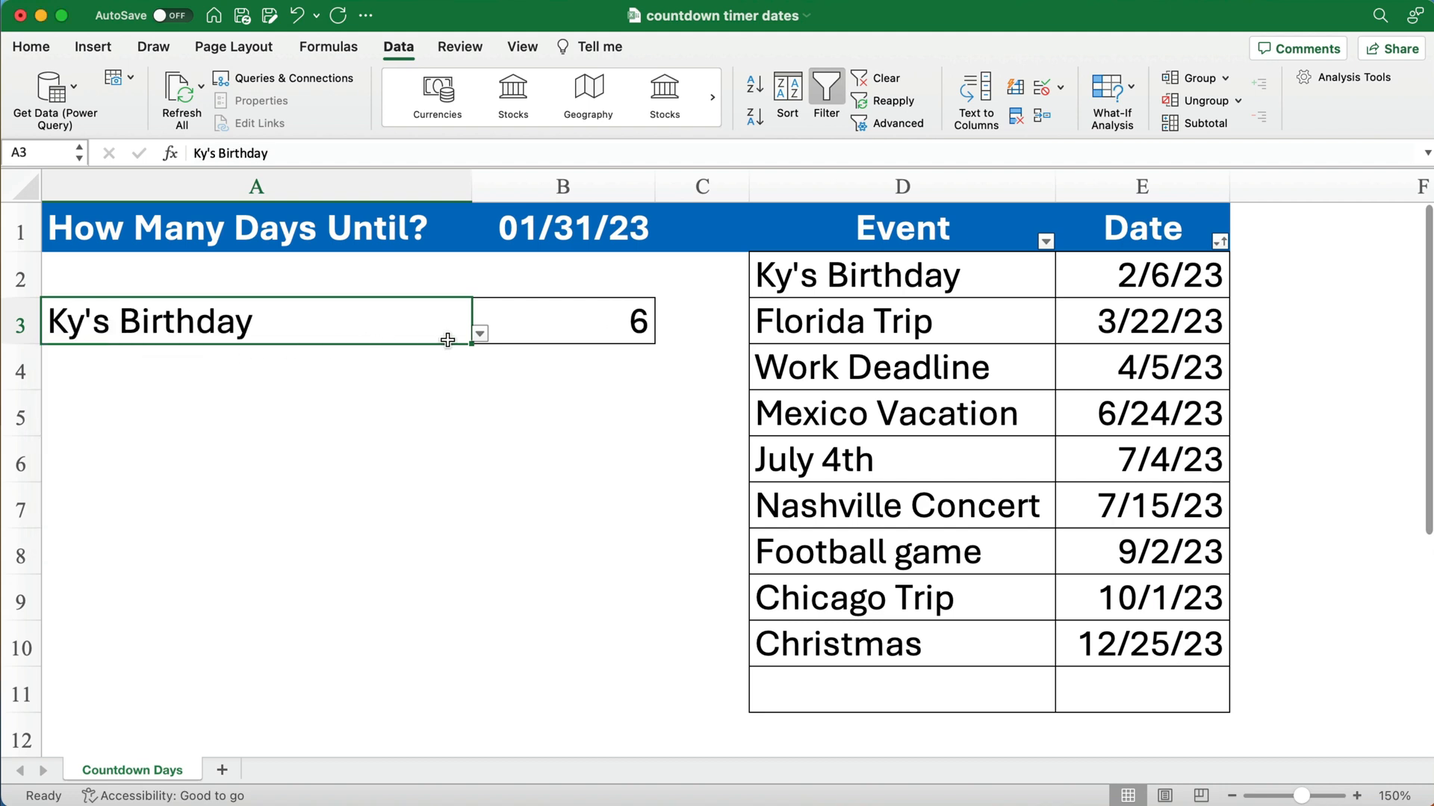
left_click(480, 335)
left_click(133, 375)
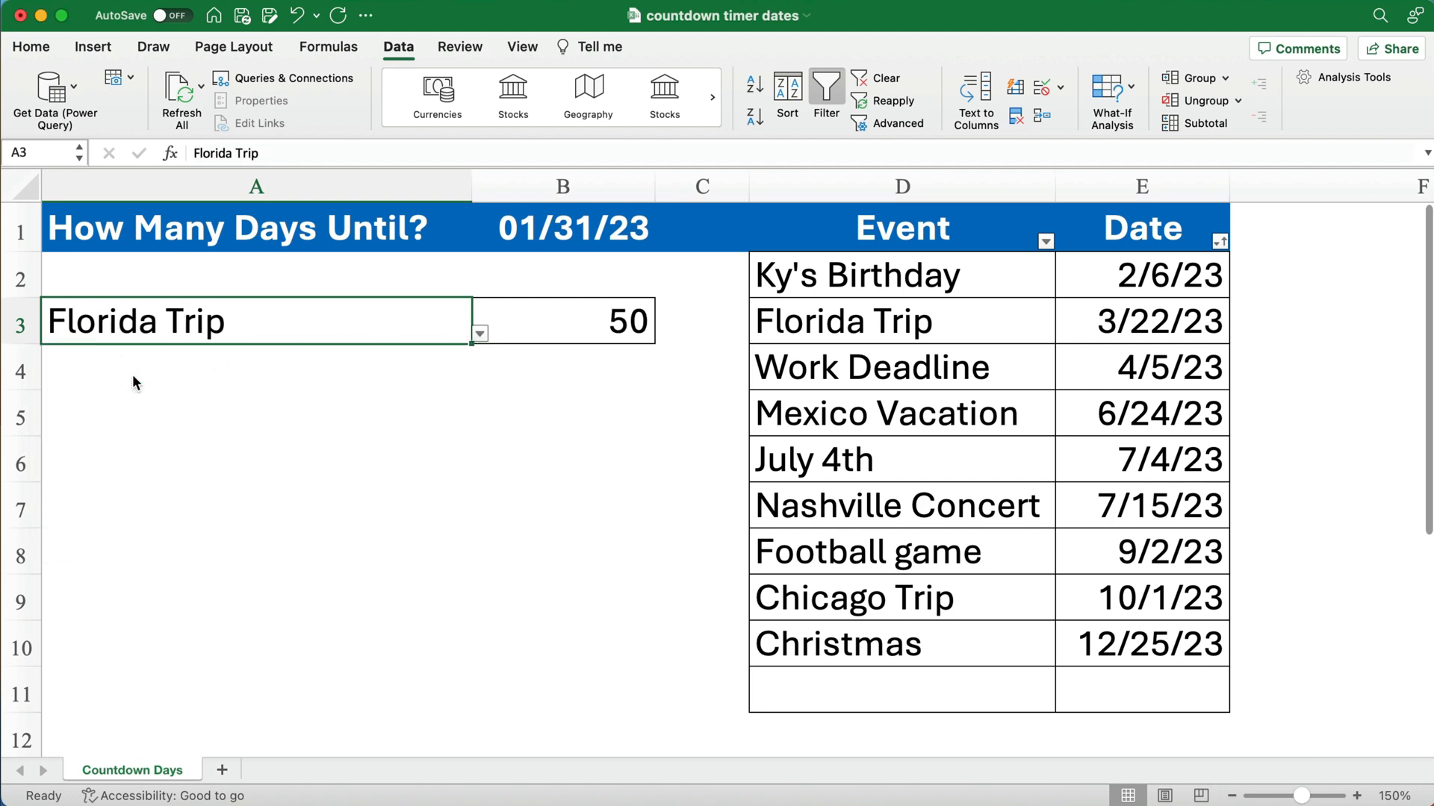